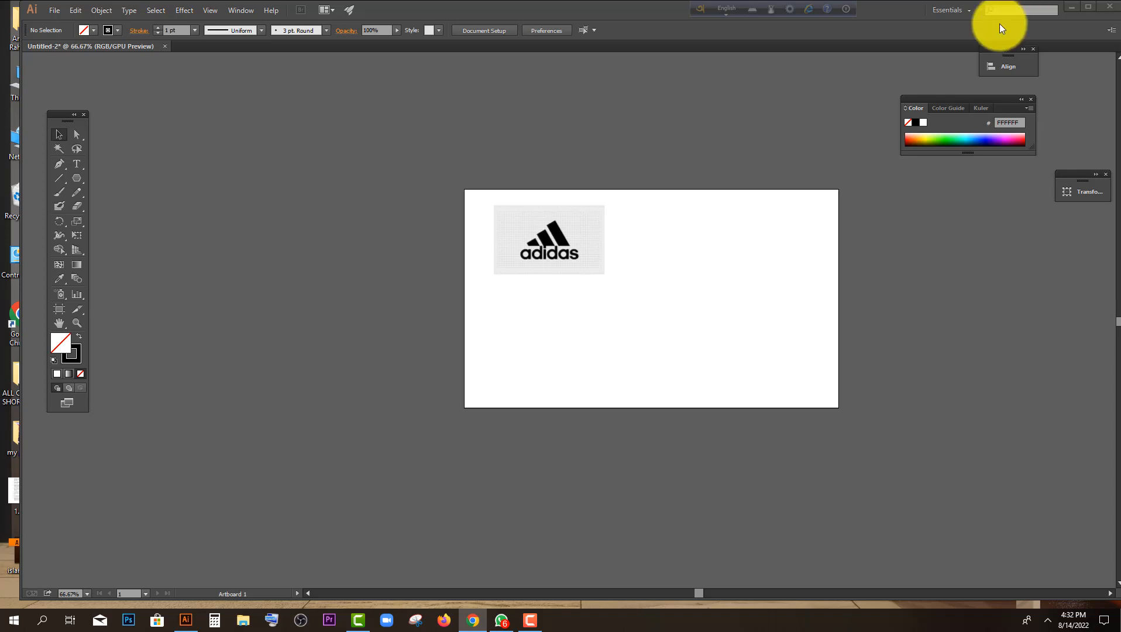
# Step: Create a three-sided polygon with a 50 px radius in the empty area beside the Adidas logo
pyautogui.scroll(1, 580, 208)
pyautogui.scroll(1, 562, 259)
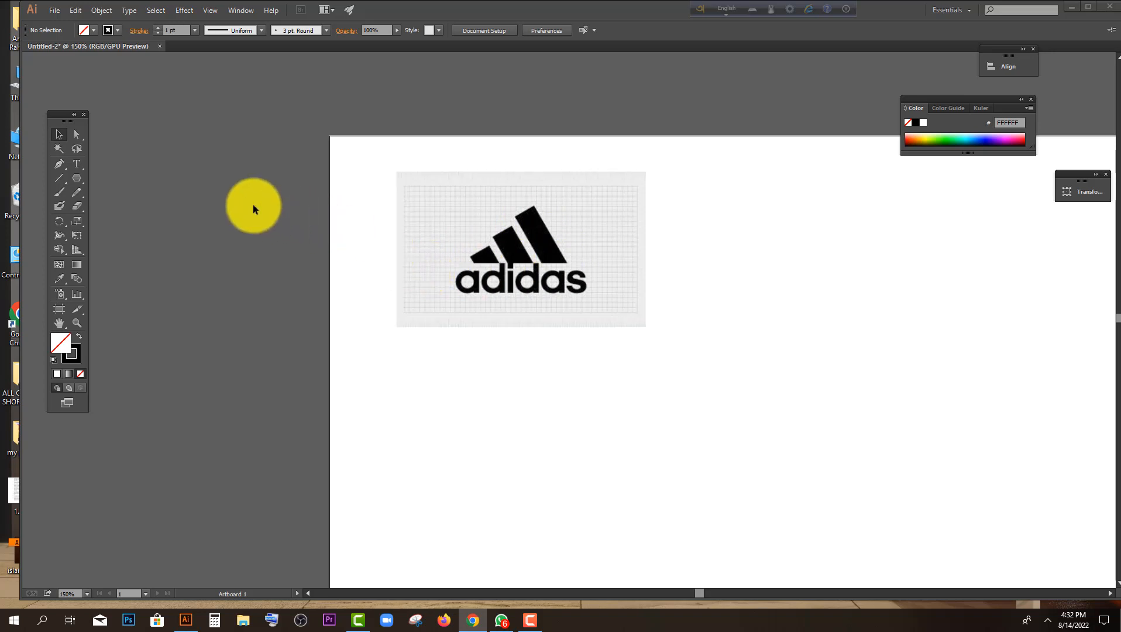
pyautogui.scroll(-1, 212, 201)
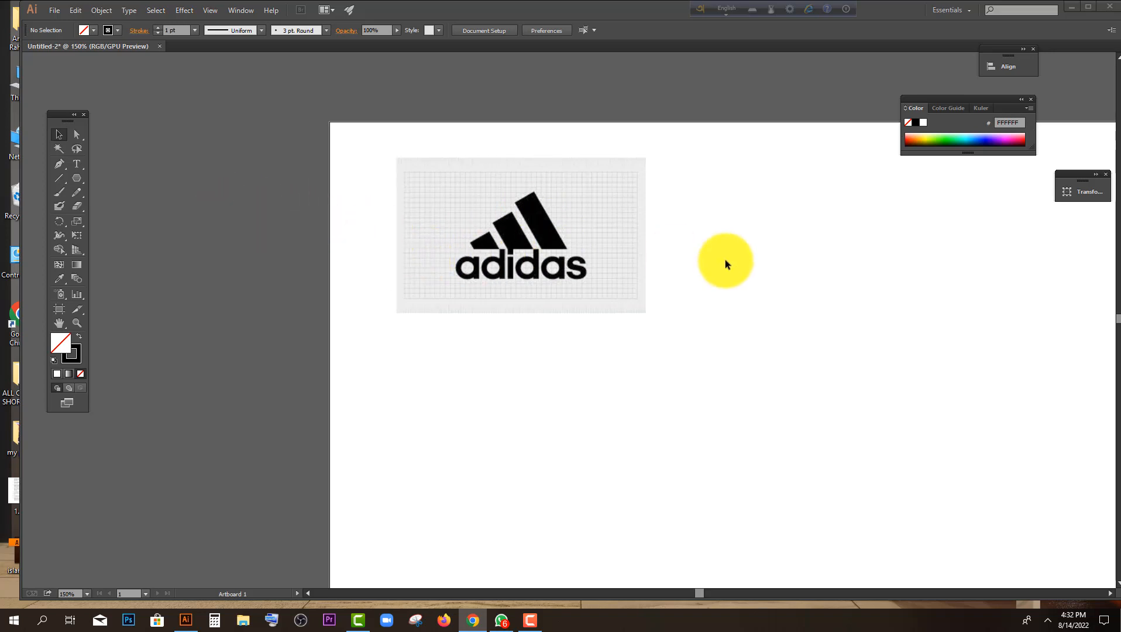
pyautogui.scroll(-1, 232, 211)
pyautogui.scroll(1, 449, 212)
pyautogui.scroll(-1, 449, 212)
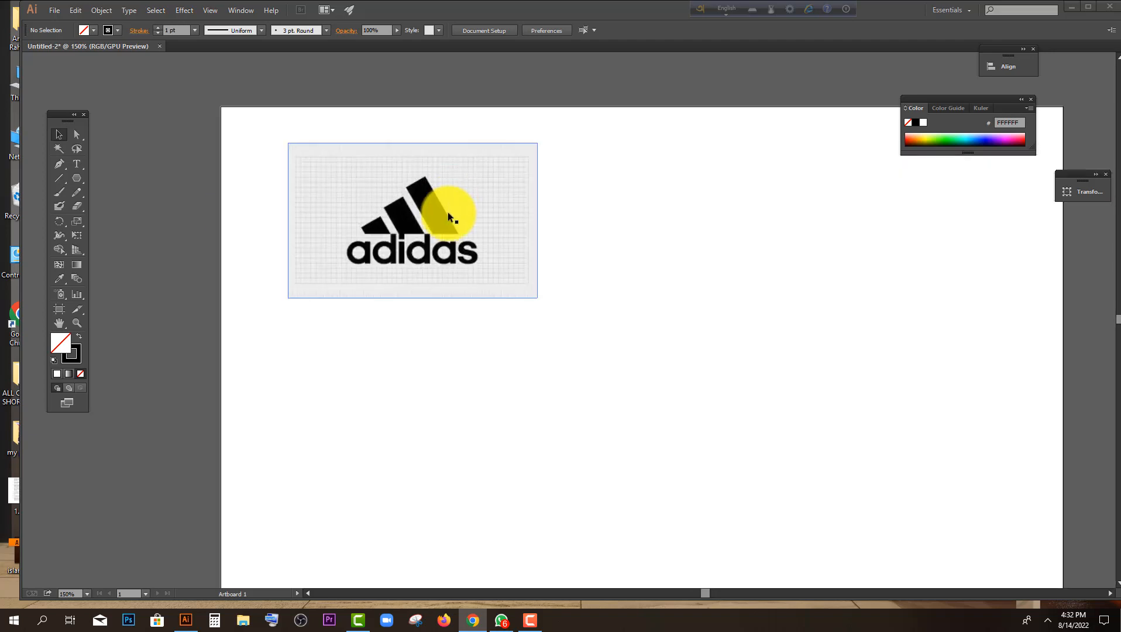
pyautogui.click(81, 177)
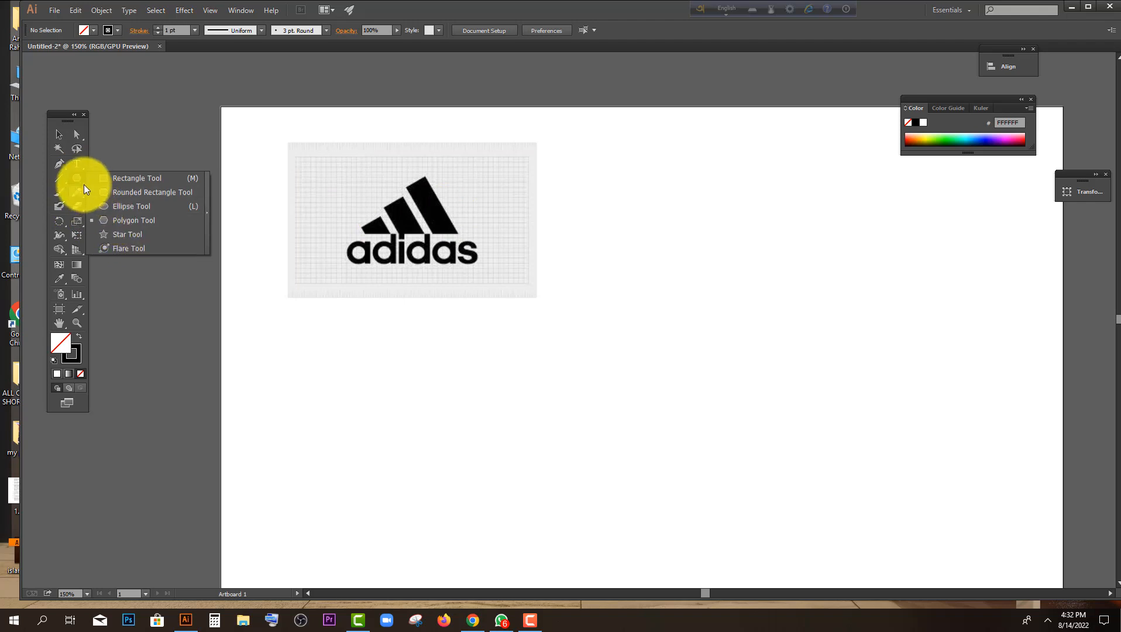
pyautogui.click(135, 220)
pyautogui.click(643, 296)
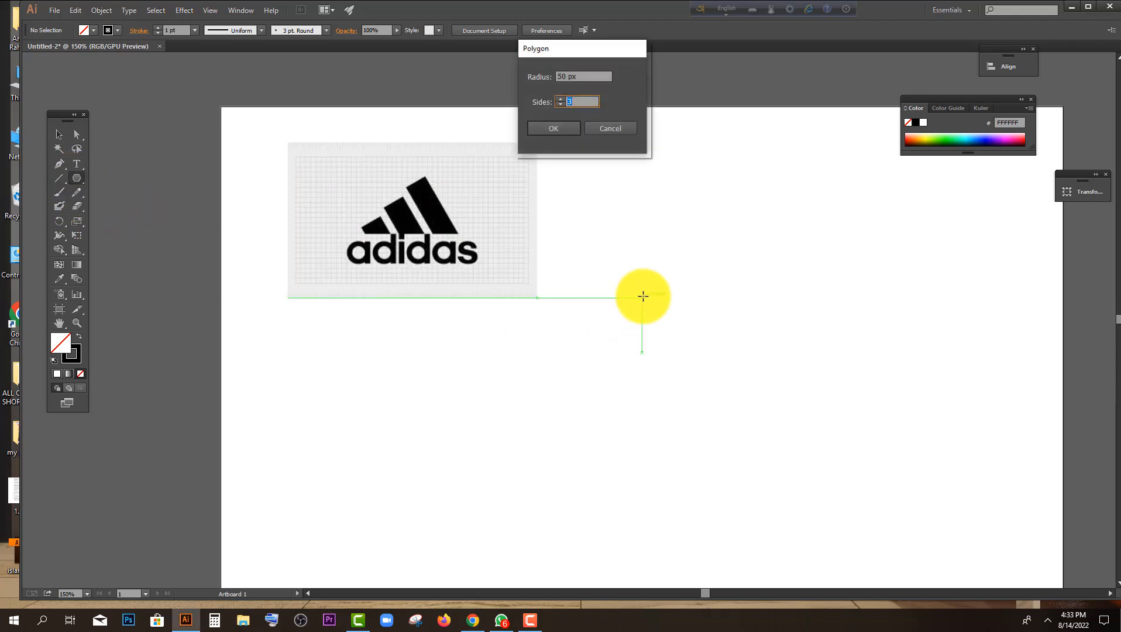
pyautogui.moveTo(577, 101); pyautogui.dragTo(563, 101)
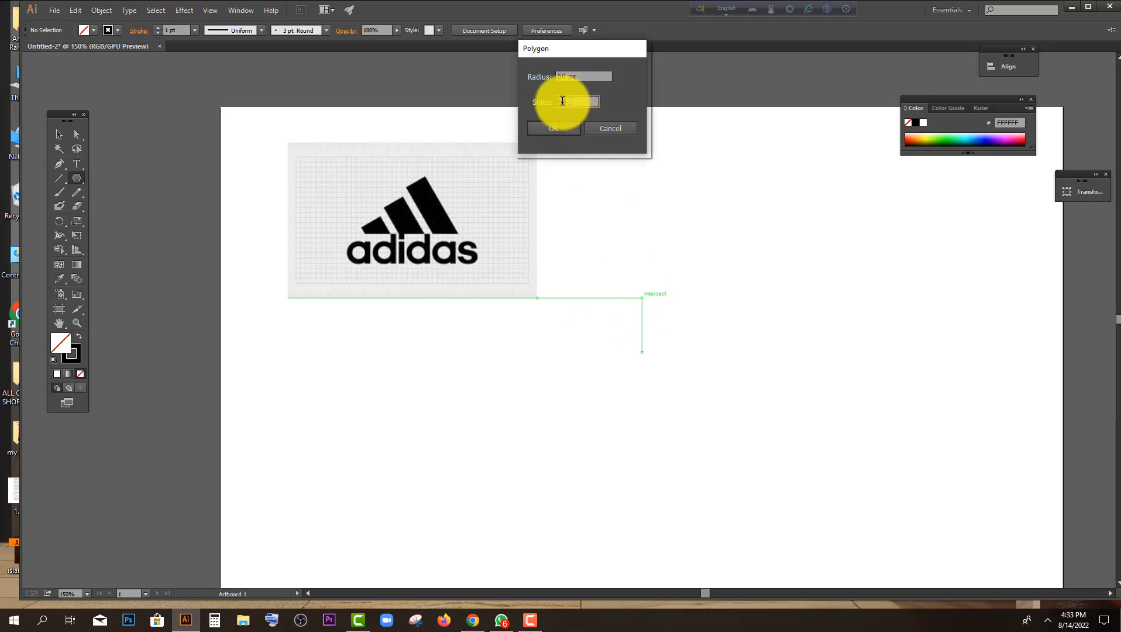
pyautogui.click(556, 130)
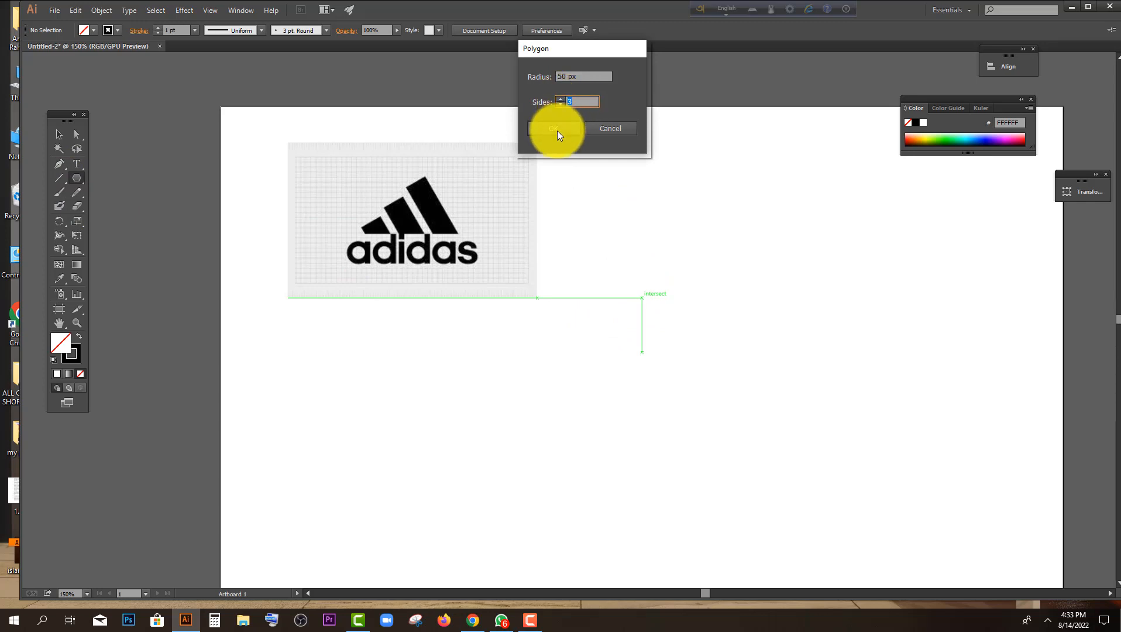
# Step: Check the triangle's fill and stroke colour settings
pyautogui.click(59, 134)
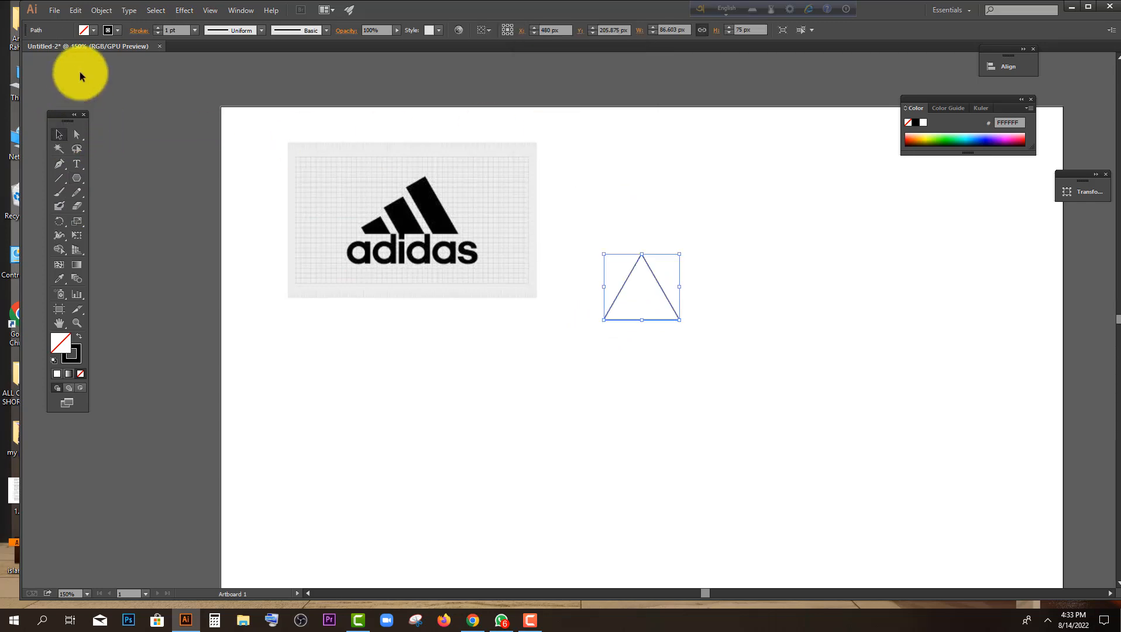
pyautogui.click(85, 36)
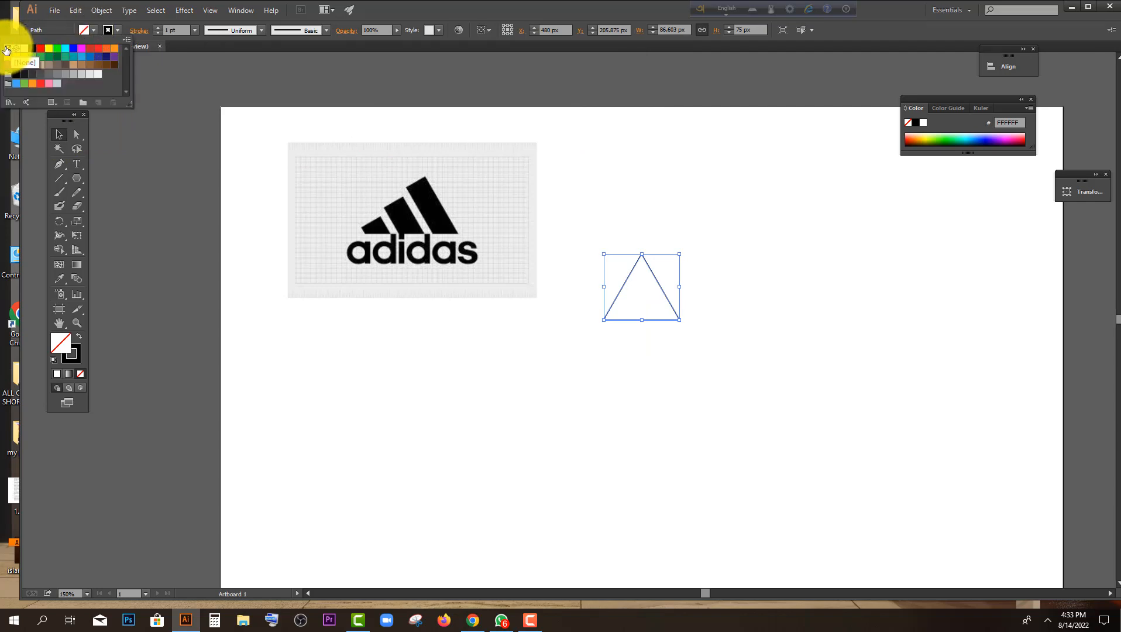
pyautogui.click(108, 35)
pyautogui.click(672, 178)
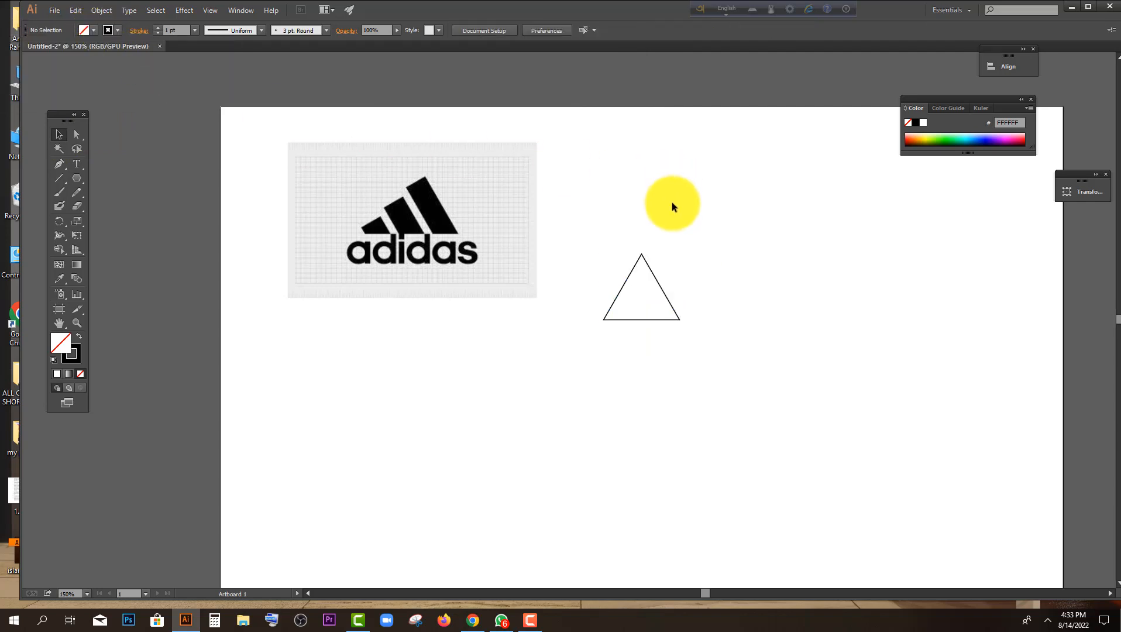
# Step: Scale the triangle proportionally to about 141 by 122 px and move it farther away from the reference logo
pyautogui.click(670, 304)
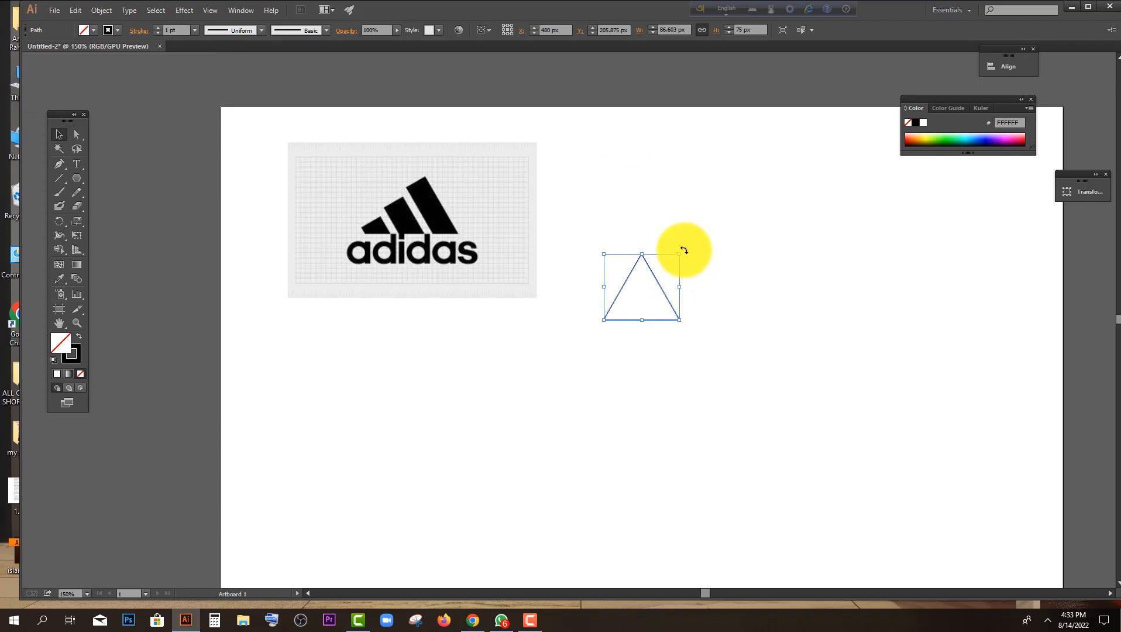
pyautogui.moveTo(682, 253); pyautogui.dragTo(706, 233)
pyautogui.click(506, 335)
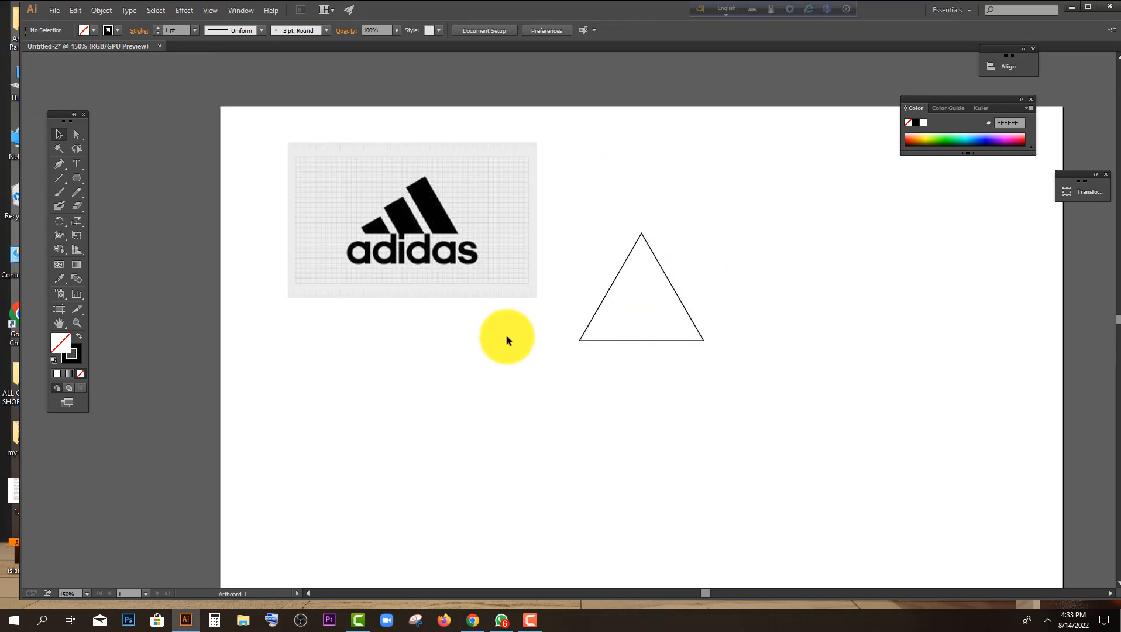
pyautogui.moveTo(663, 274); pyautogui.dragTo(738, 290)
pyautogui.click(599, 256)
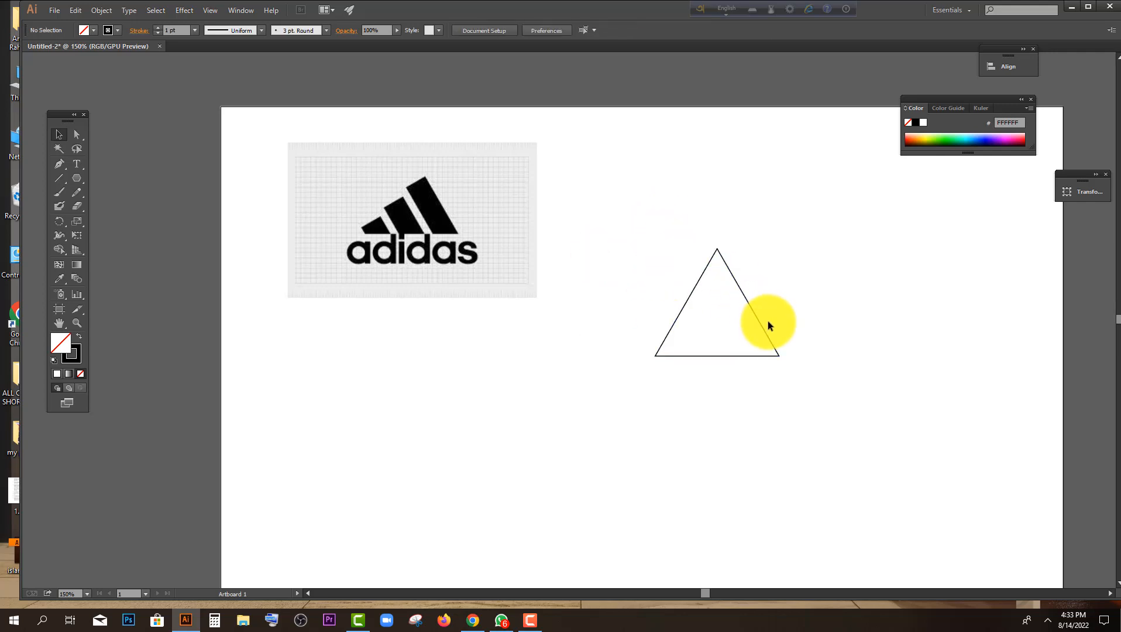
# Step: Duplicate the triangle horizontally about 30 px to its left, keeping both bases on the same line
pyautogui.press('alt')
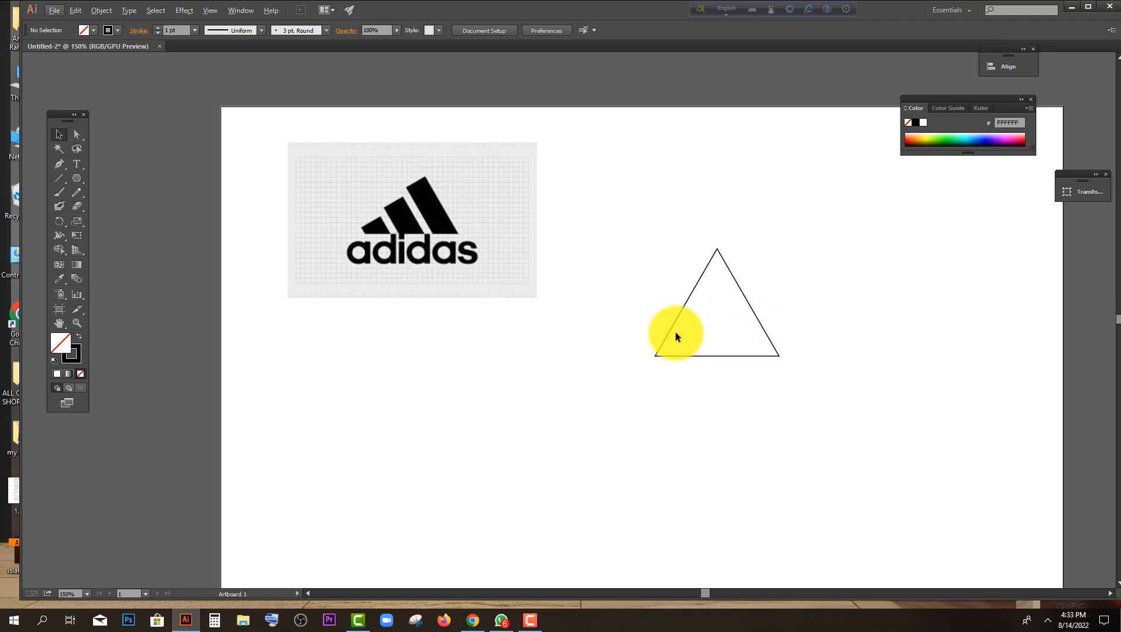
pyautogui.press('alt')
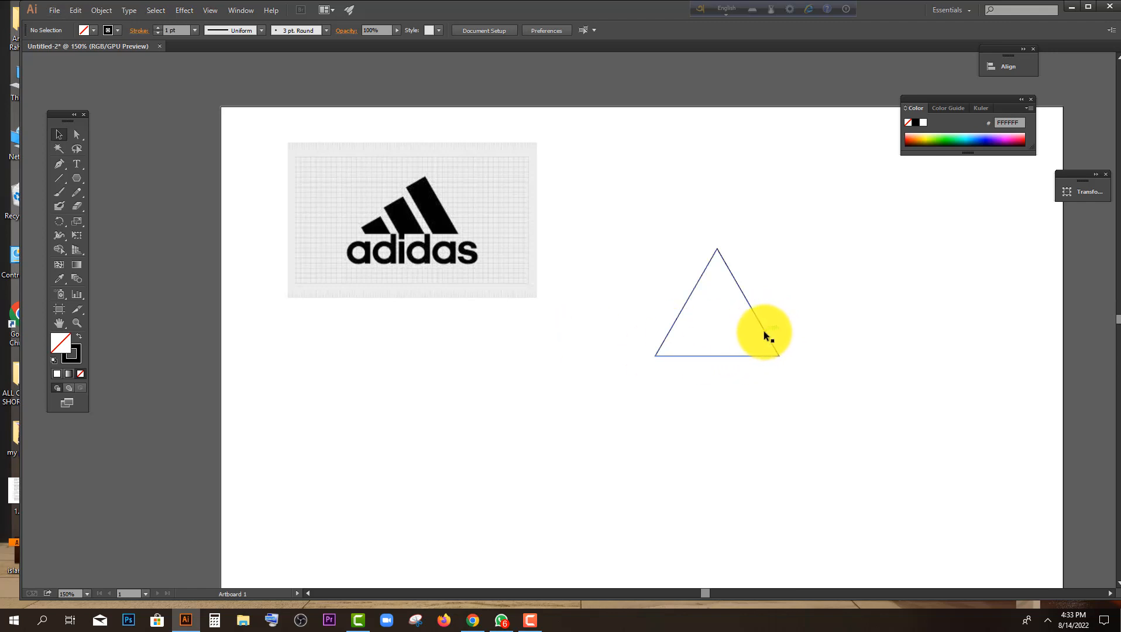
pyautogui.click(767, 332)
pyautogui.scroll(2, 767, 332)
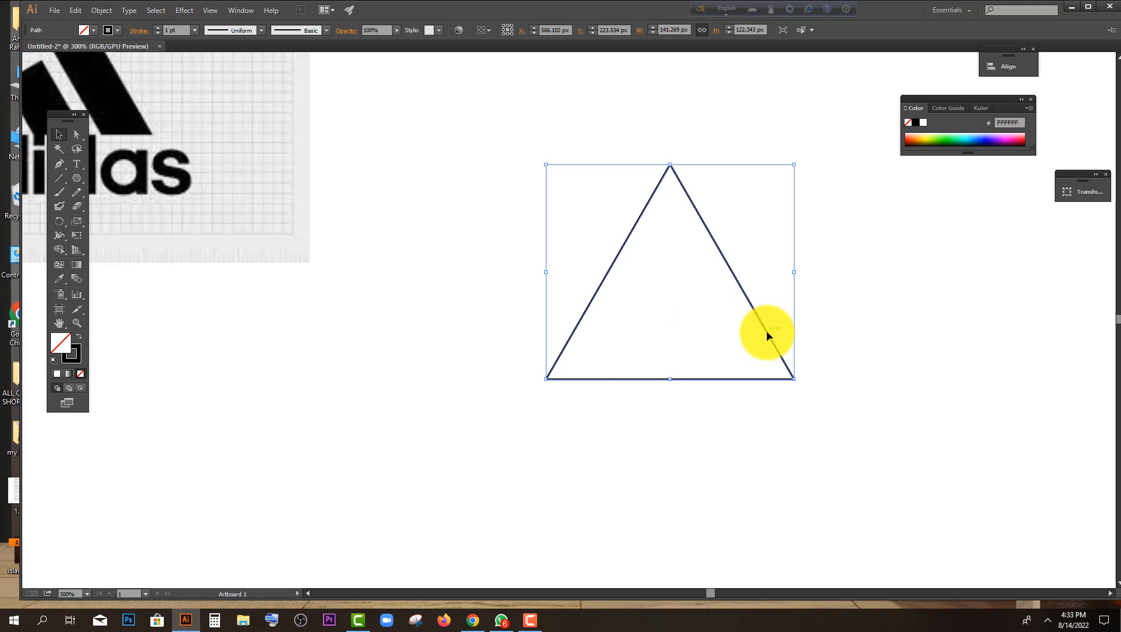
pyautogui.moveTo(768, 332); pyautogui.dragTo(714, 334)
pyautogui.click(730, 402)
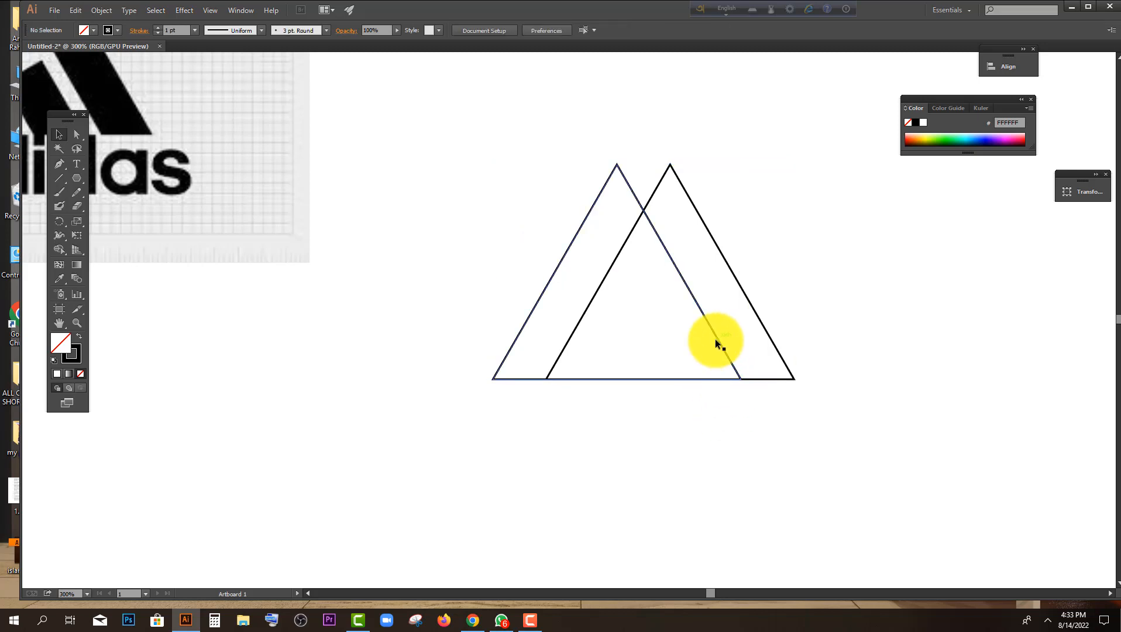
# Step: Duplicate the left triangle slightly farther left on the same baseline, leaving an offset of about 9 px between the two
pyautogui.click(721, 346)
pyautogui.scroll(-1, 722, 350)
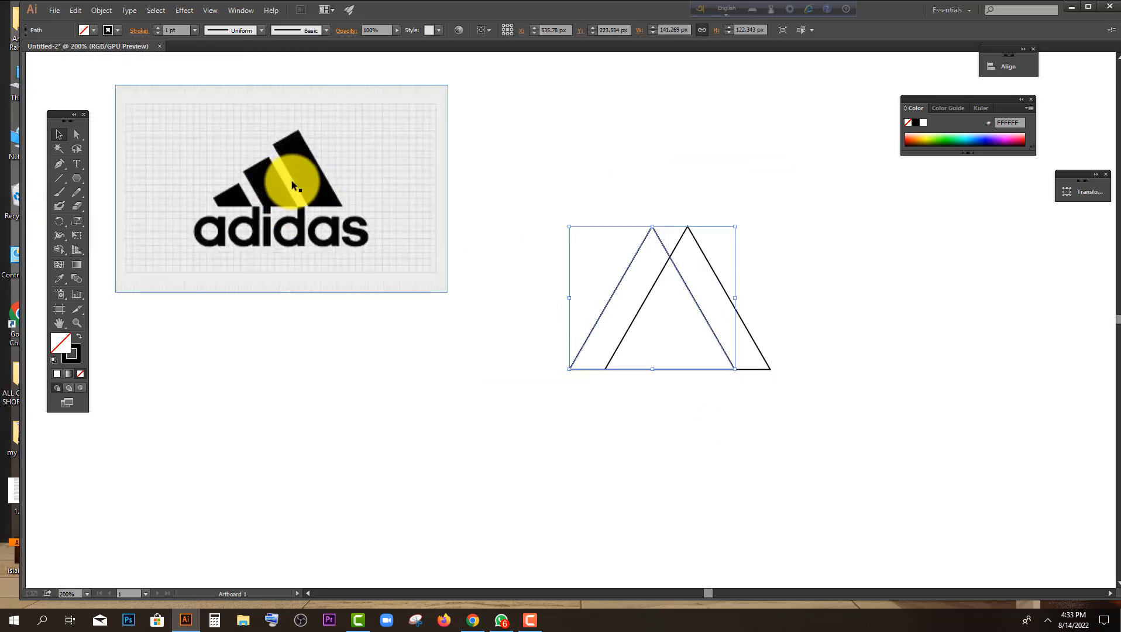
pyautogui.click(684, 332)
pyautogui.scroll(2, 684, 332)
pyautogui.moveTo(767, 372); pyautogui.dragTo(747, 375)
pyautogui.click(750, 420)
pyautogui.scroll(-1, 750, 422)
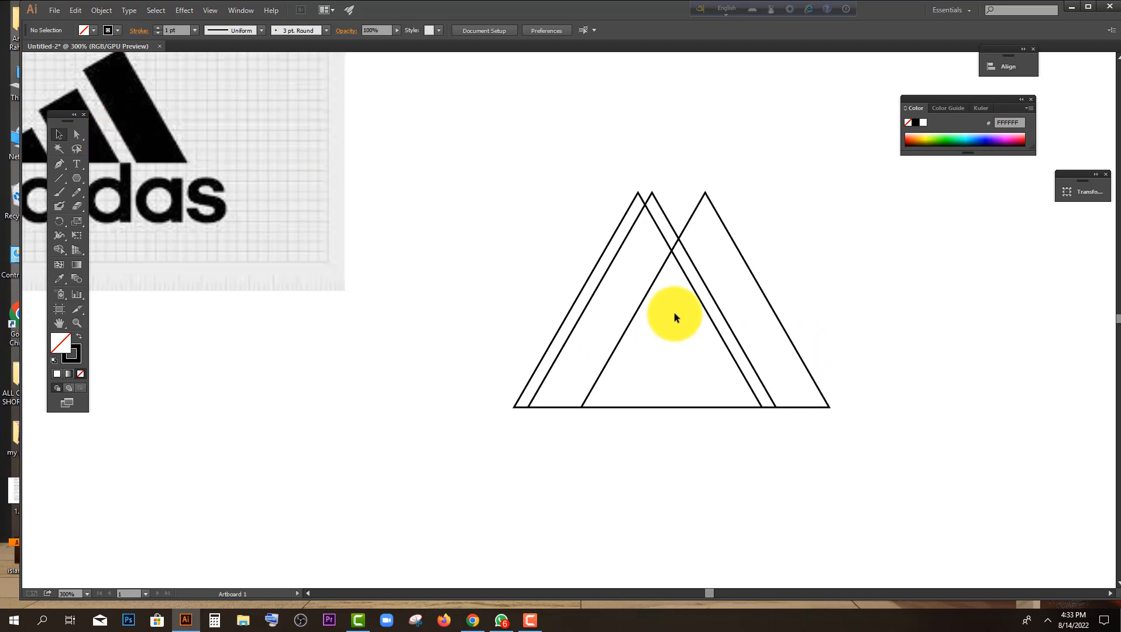
pyautogui.scroll(2, 752, 328)
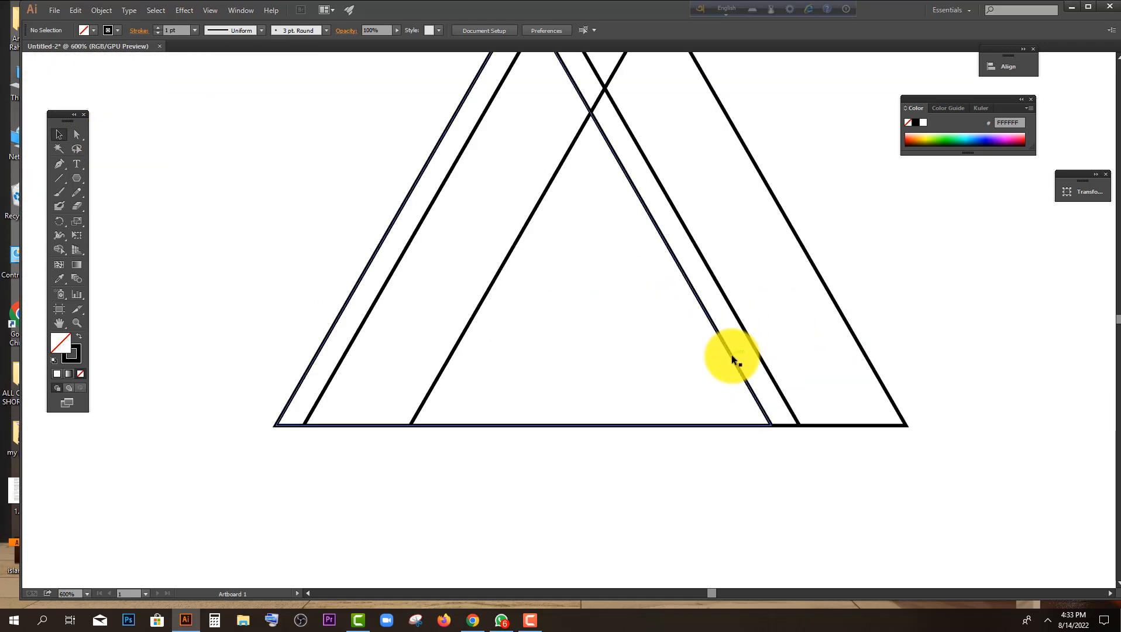
pyautogui.moveTo(731, 355); pyautogui.dragTo(729, 360)
pyautogui.scroll(-2, 793, 446)
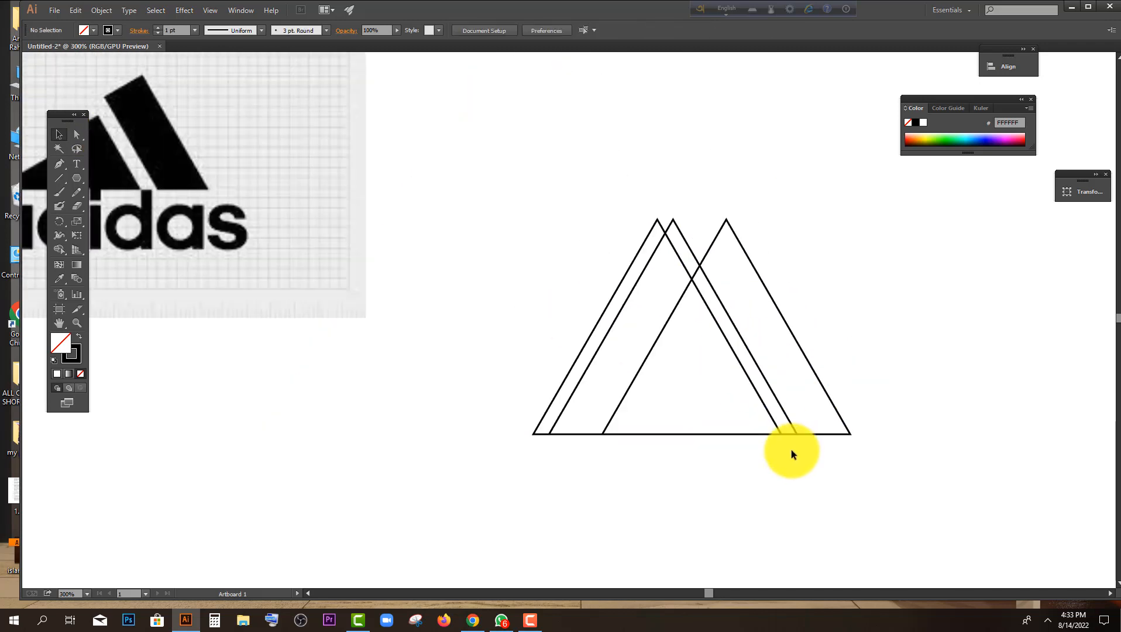
# Step: Duplicate the two closely spaced triangles together about 34 px to the left on the same baseline
pyautogui.scroll(-1, 778, 398)
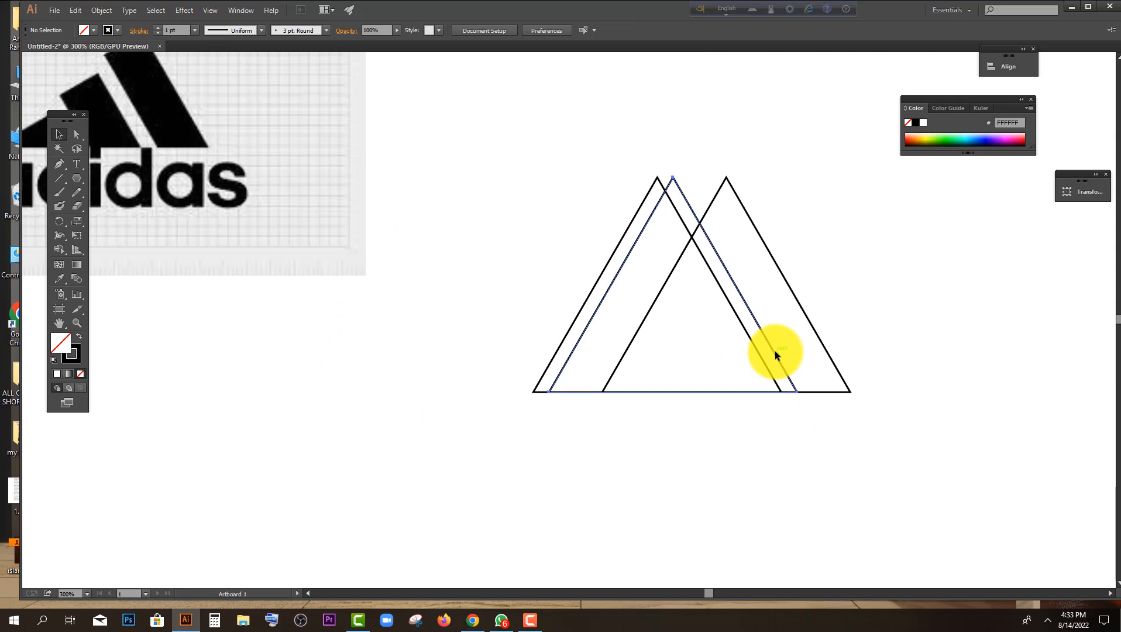
pyautogui.click(775, 353)
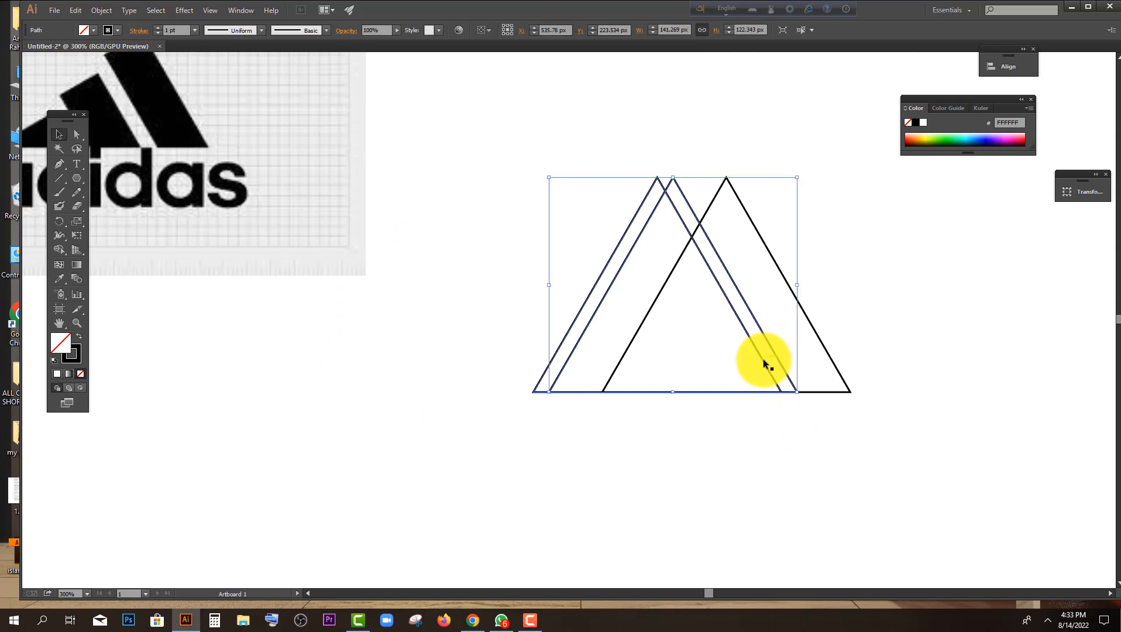
pyautogui.keyDown('shift'); pyautogui.click(764, 363); pyautogui.keyUp('shift')
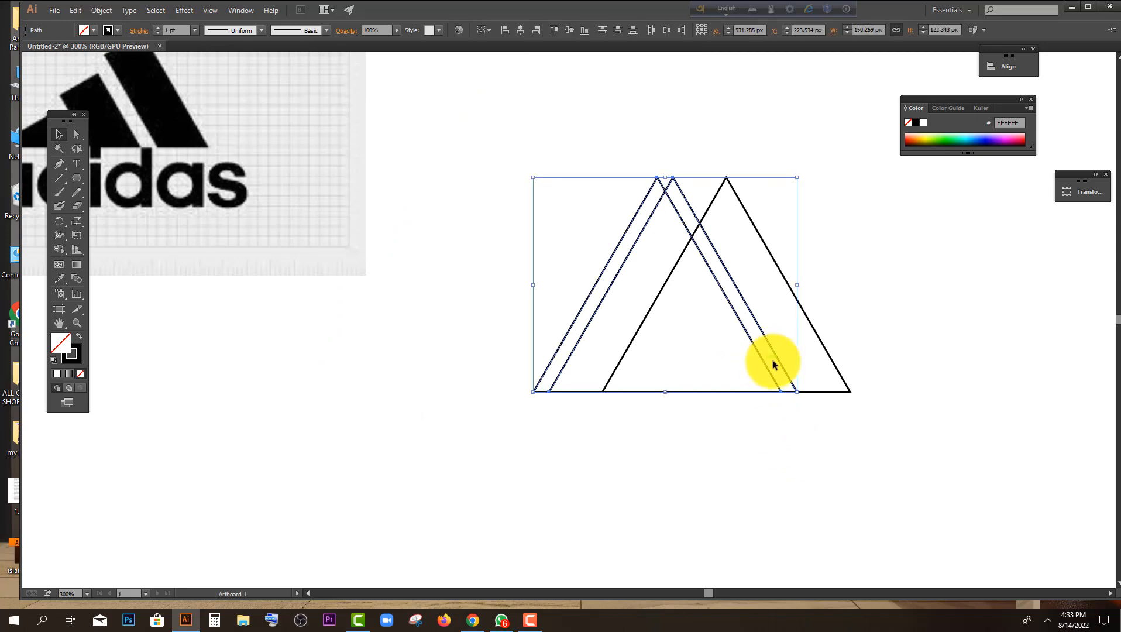
pyautogui.moveTo(775, 360); pyautogui.dragTo(719, 368)
pyautogui.click(800, 336)
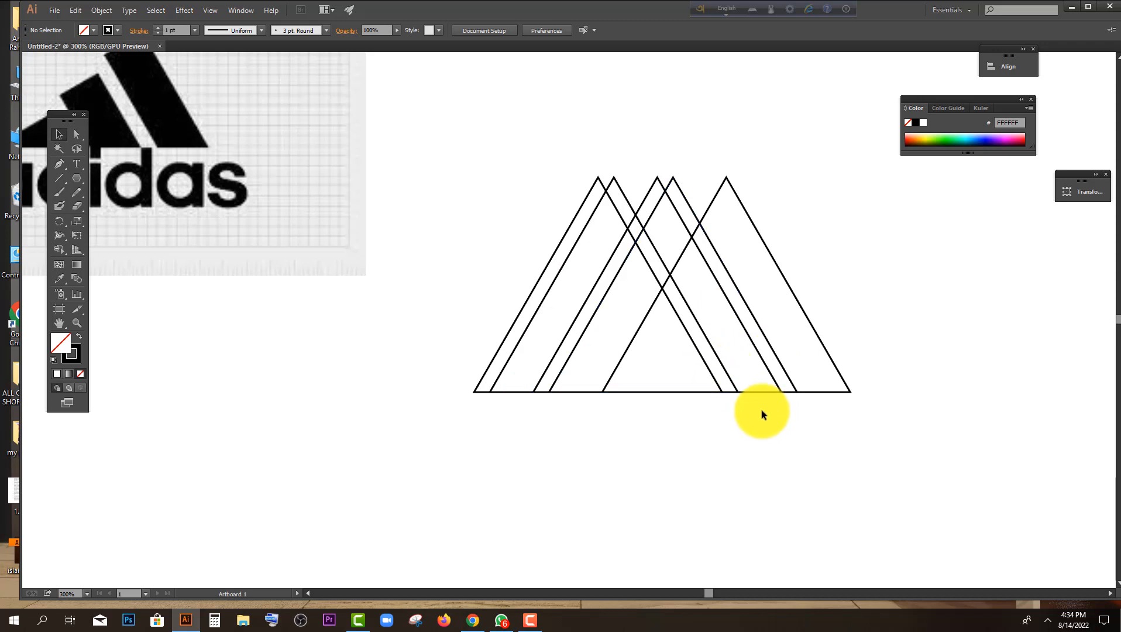
# Step: Duplicate the leftmost pair of triangles farther left along the baseline, at a spacing similar to the previous pair
pyautogui.hotkey('ctrl', '+')
pyautogui.click(729, 340)
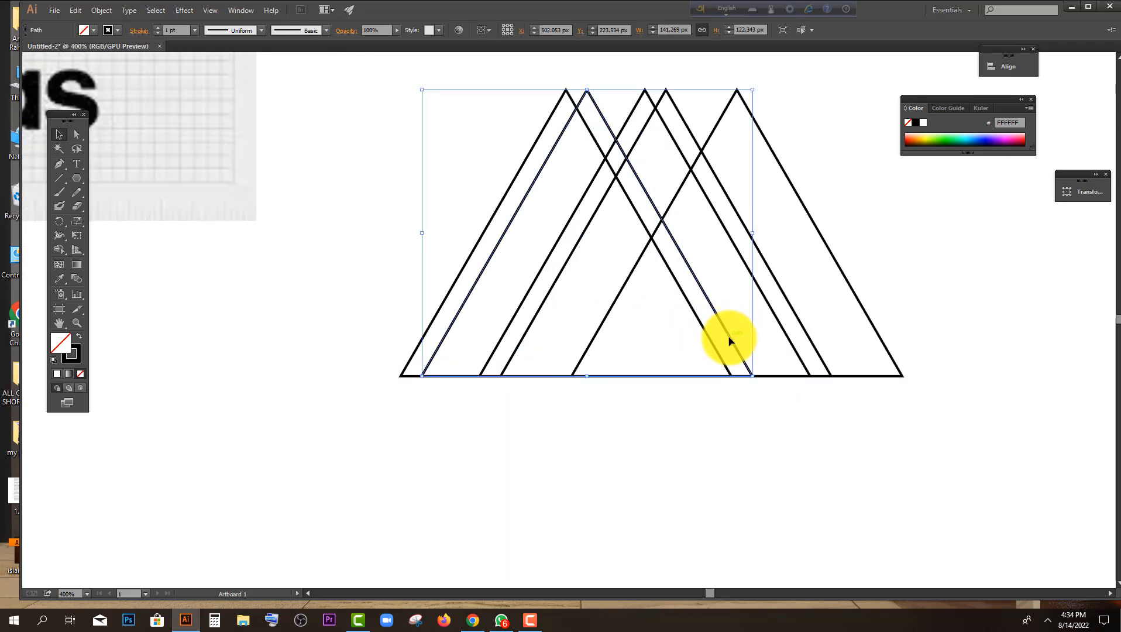
pyautogui.moveTo(729, 341); pyautogui.dragTo(636, 367)
pyautogui.click(734, 407)
pyautogui.click(679, 419)
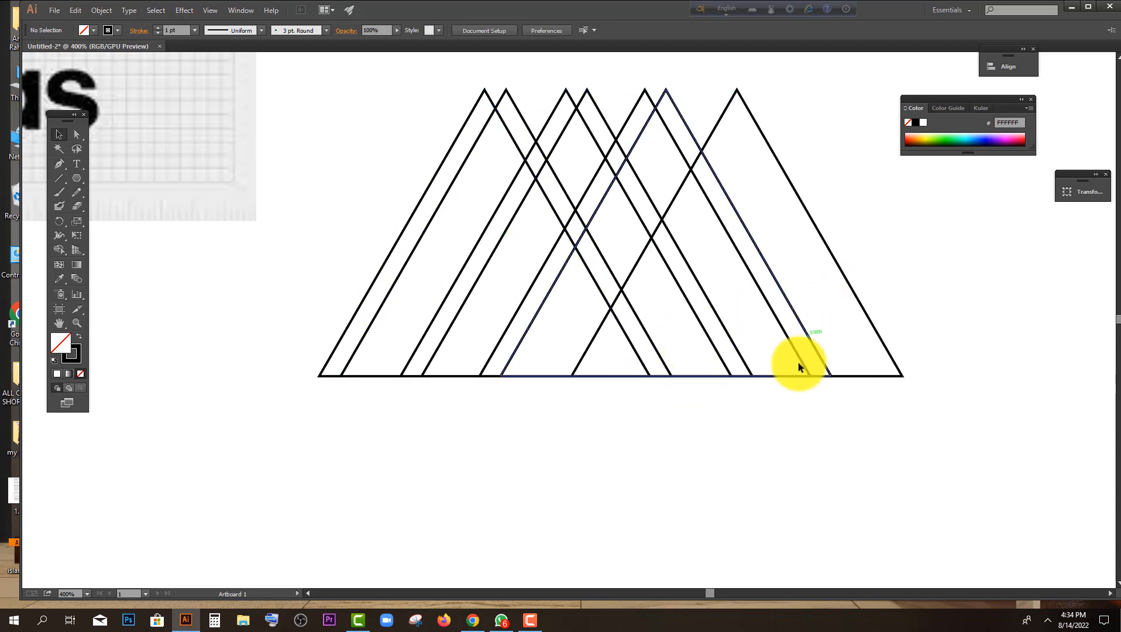
# Step: Draw a straight line from the rightmost triangle's lower-left corner through and beyond its apex, spanning about 115 by 200 px
pyautogui.hotkey('ctrl', '-')
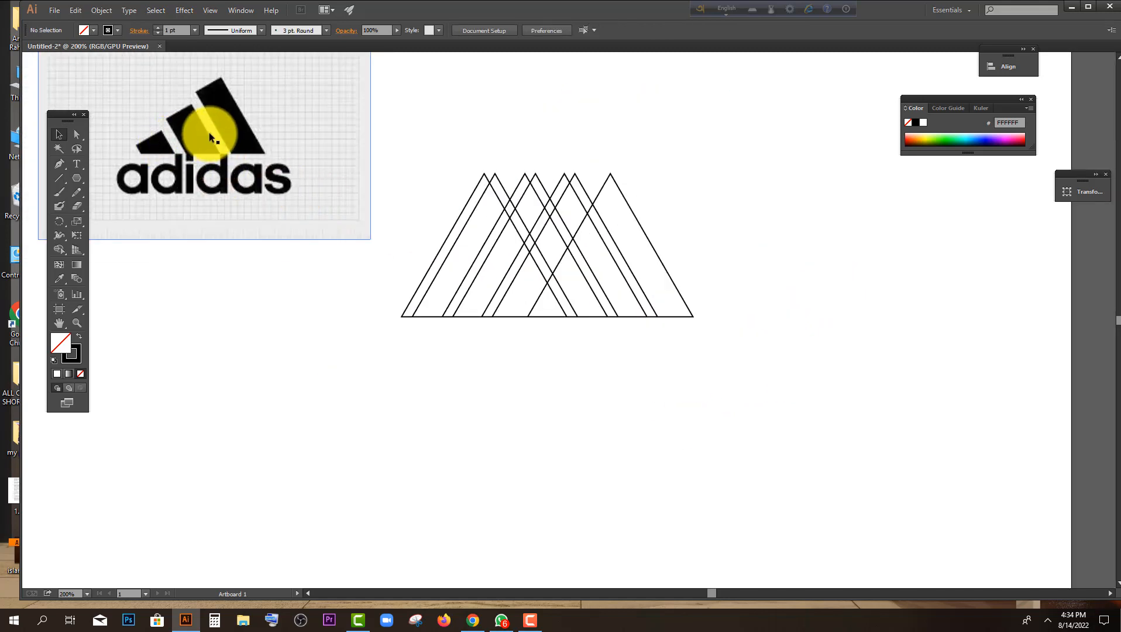
pyautogui.scroll(2, 534, 284)
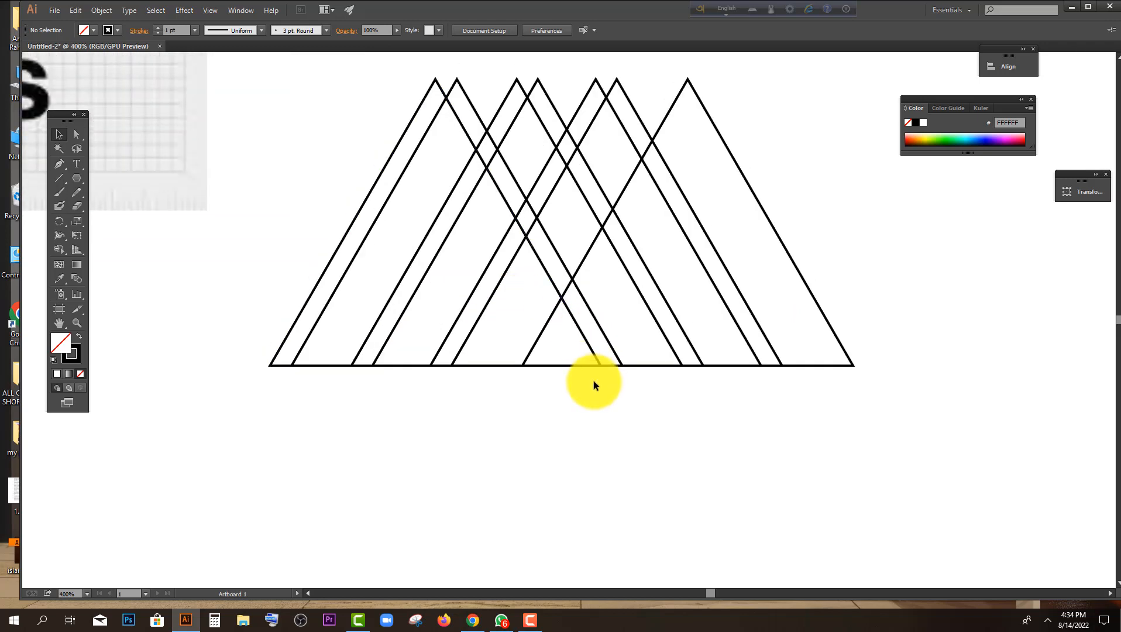
pyautogui.scroll(-2, 593, 381)
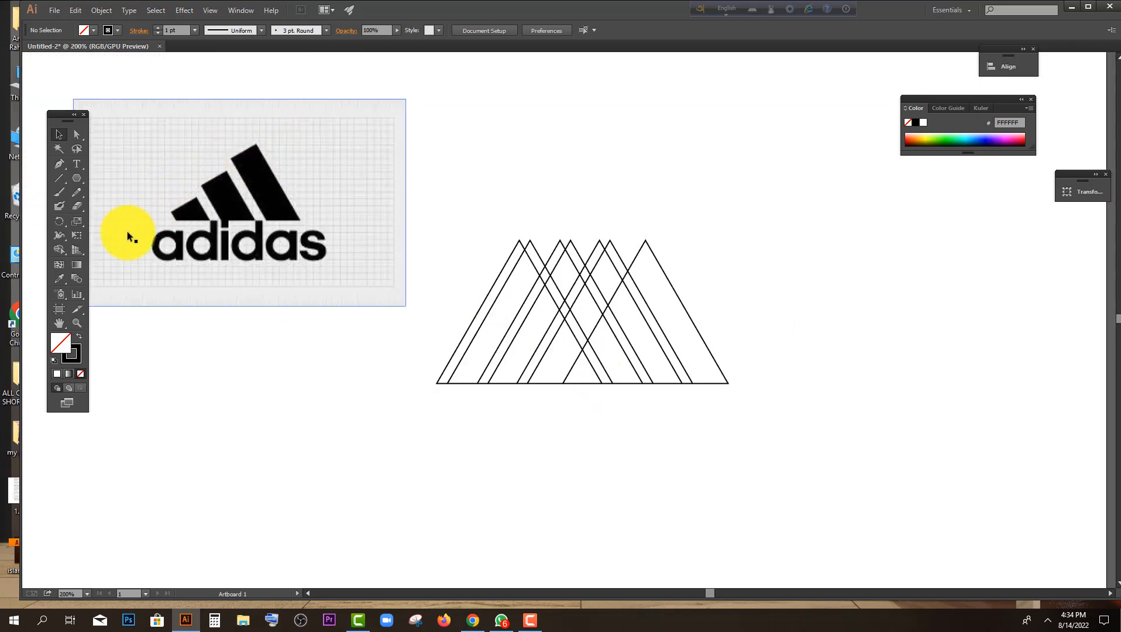
pyautogui.scroll(1, 703, 408)
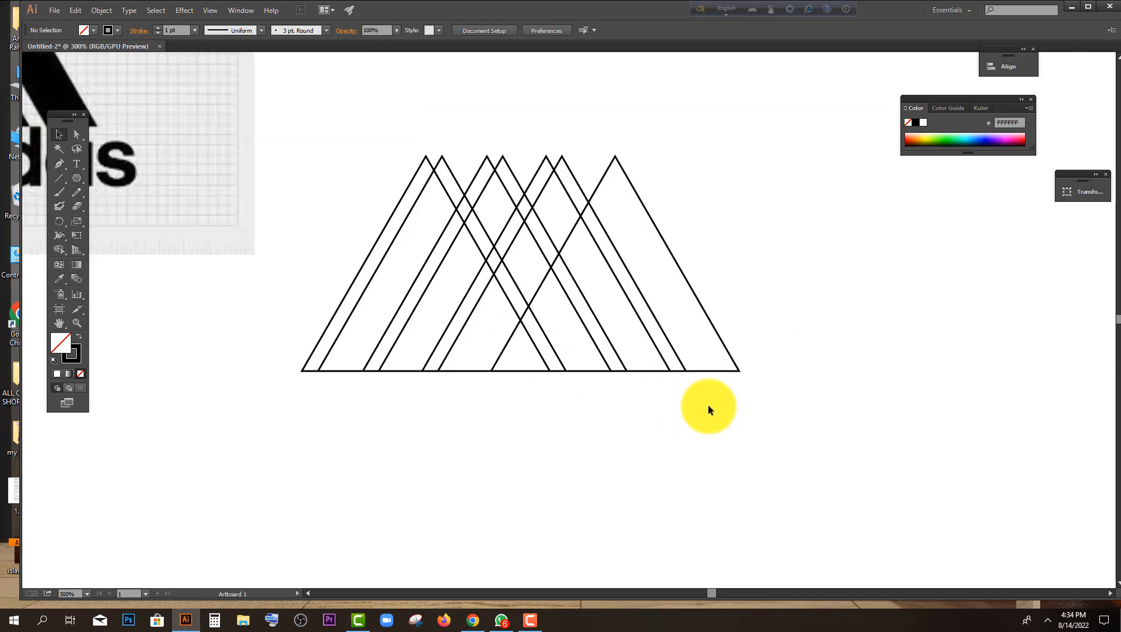
pyautogui.scroll(-1, 711, 407)
pyautogui.scroll(-1, 669, 387)
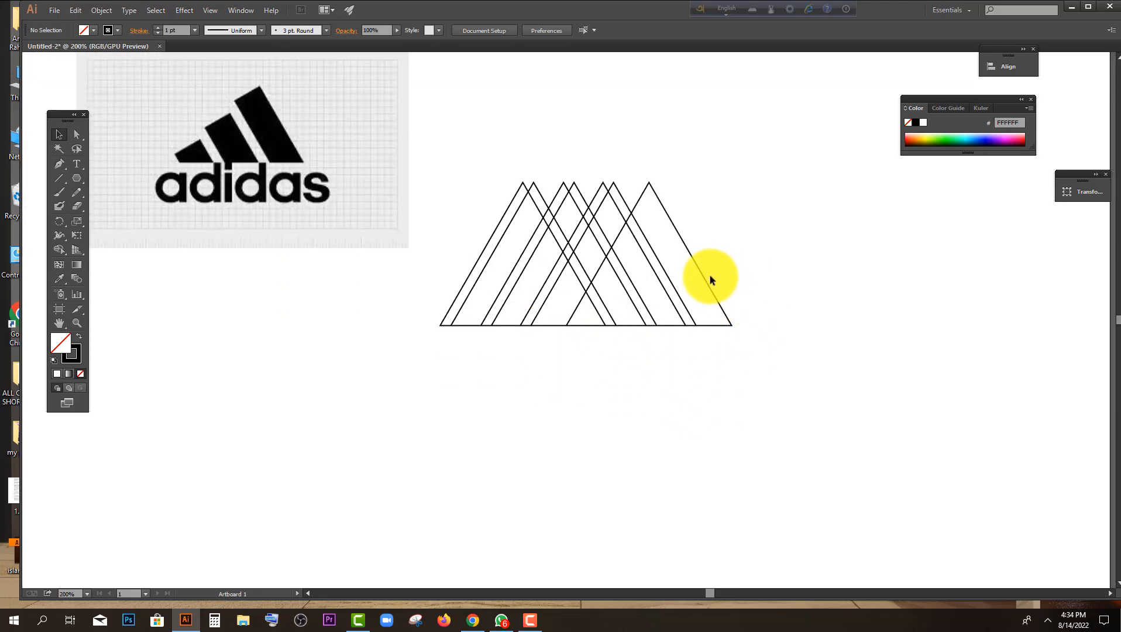
pyautogui.click(59, 178)
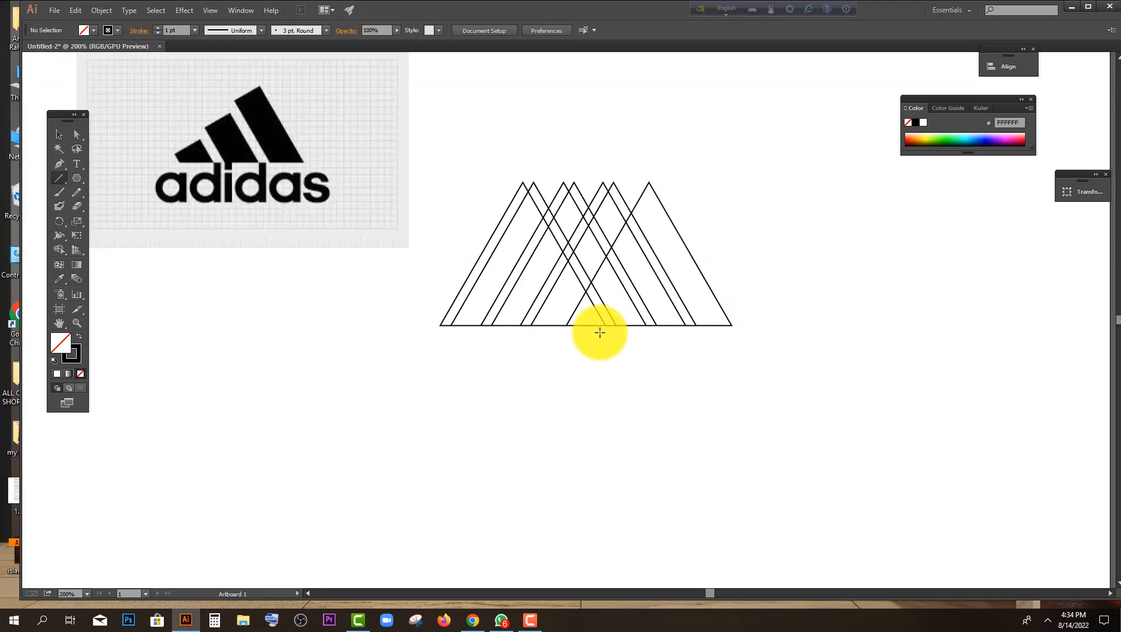
pyautogui.scroll(2, 598, 326)
pyautogui.moveTo(533, 357); pyautogui.dragTo(802, 145)
pyautogui.click(59, 134)
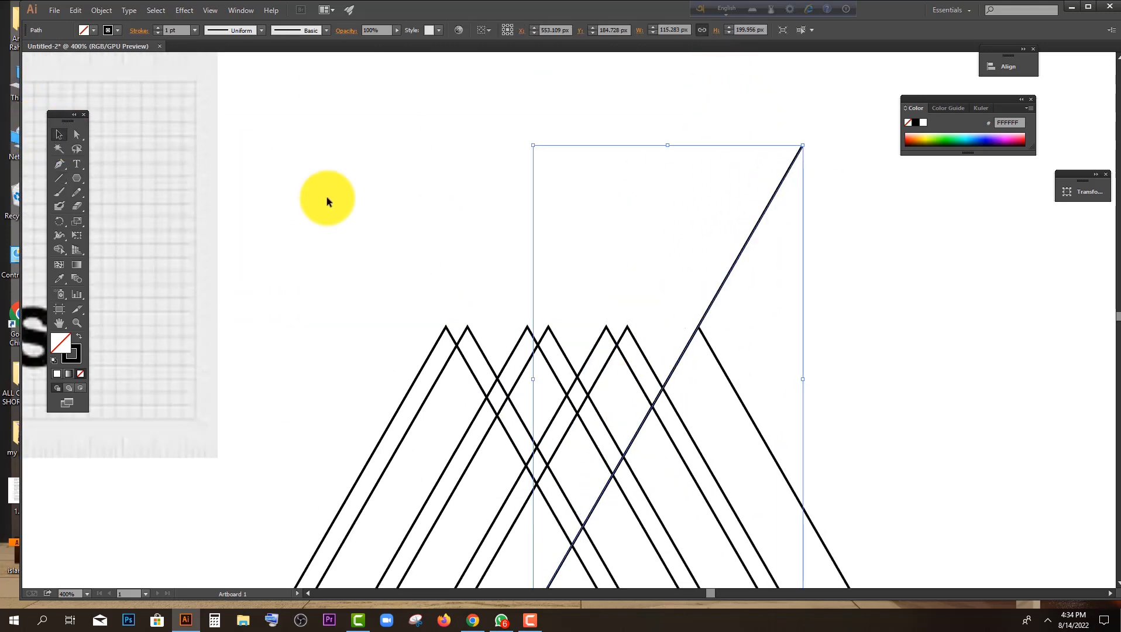
pyautogui.scroll(-2, 328, 199)
pyautogui.click(652, 291)
pyautogui.click(533, 227)
pyautogui.scroll(-2, 551, 235)
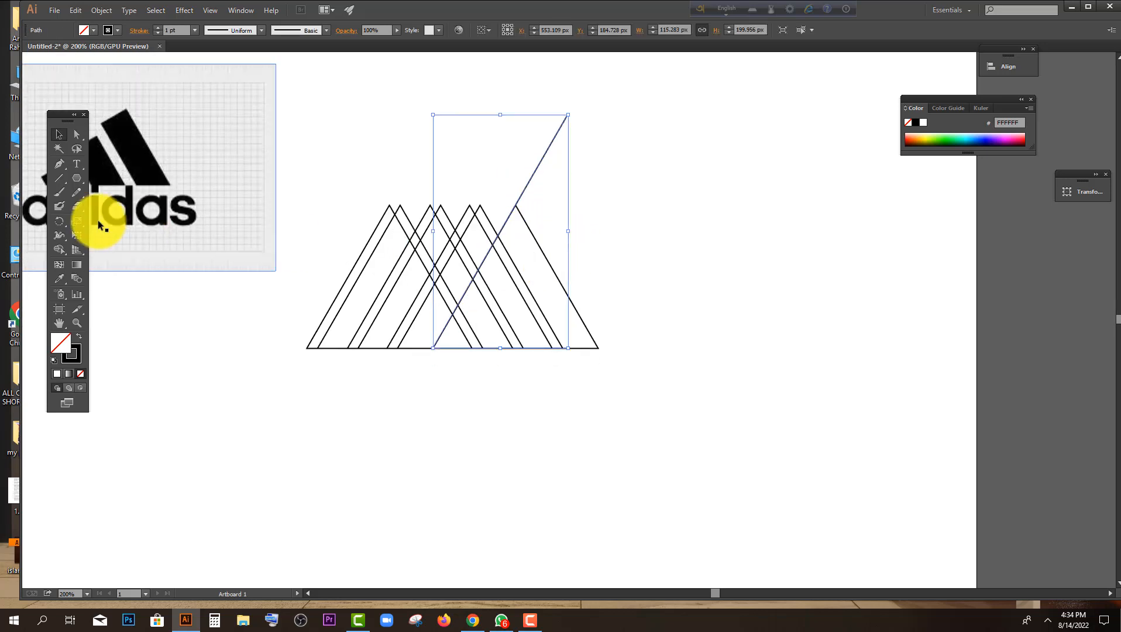
# Step: Rotate the long straight line by -30° about its lower-left endpoint on the triangles' baseline
pyautogui.click(59, 221)
pyautogui.scroll(2, 448, 352)
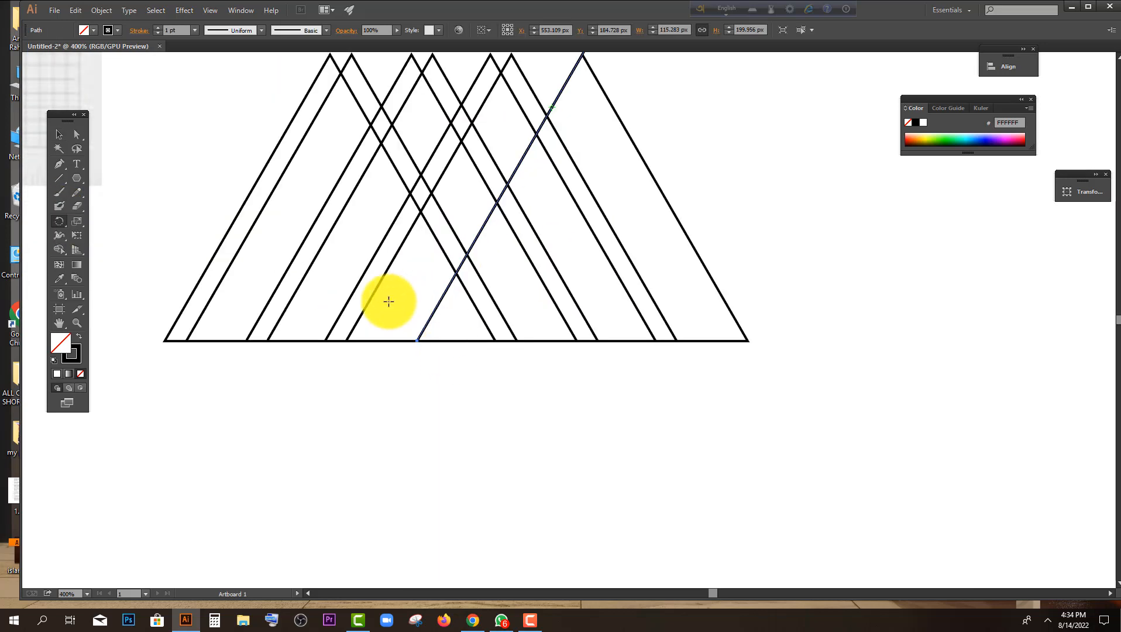
pyautogui.keyDown('alt'); pyautogui.click(416, 340); pyautogui.keyUp('alt')
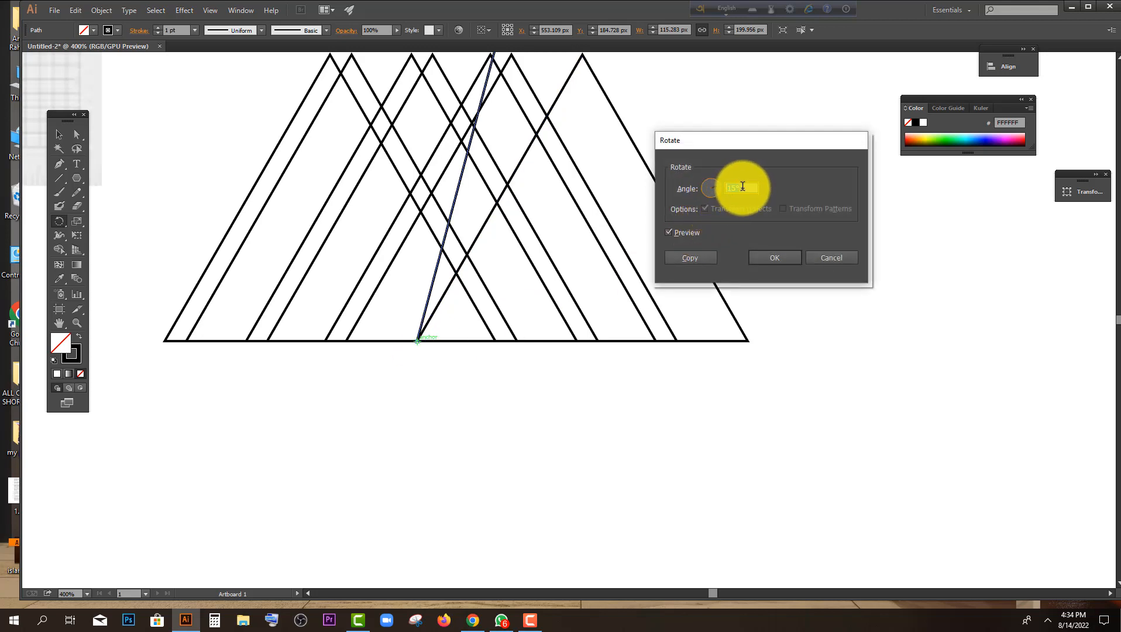
pyautogui.write('3')
pyautogui.press('Tab')
pyautogui.scroll(-20, 743, 186)
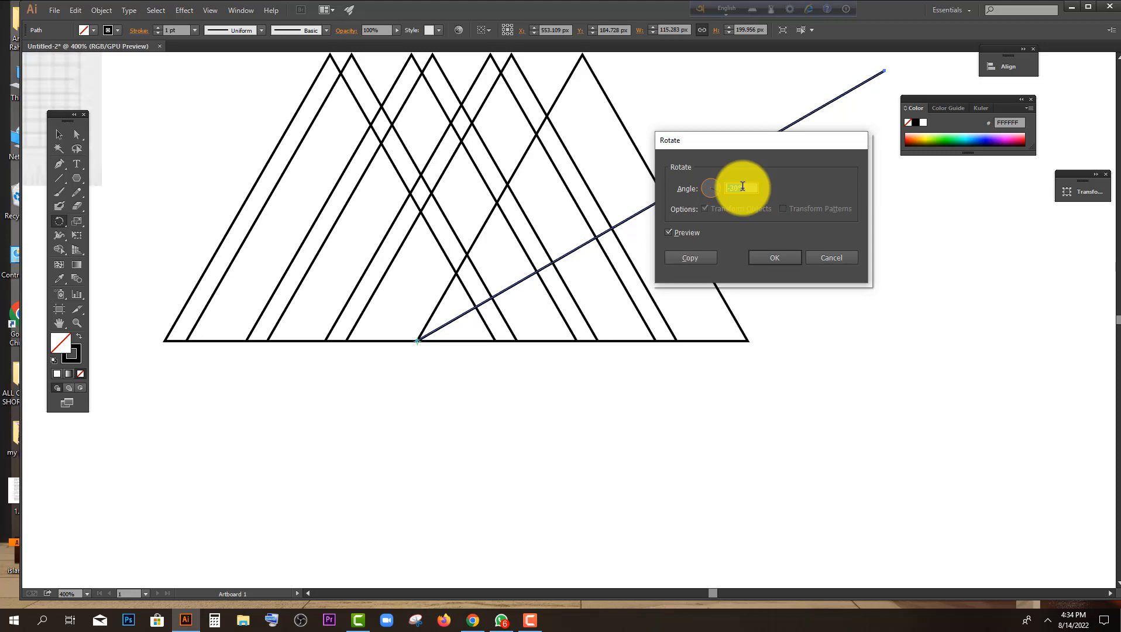
pyautogui.click(775, 259)
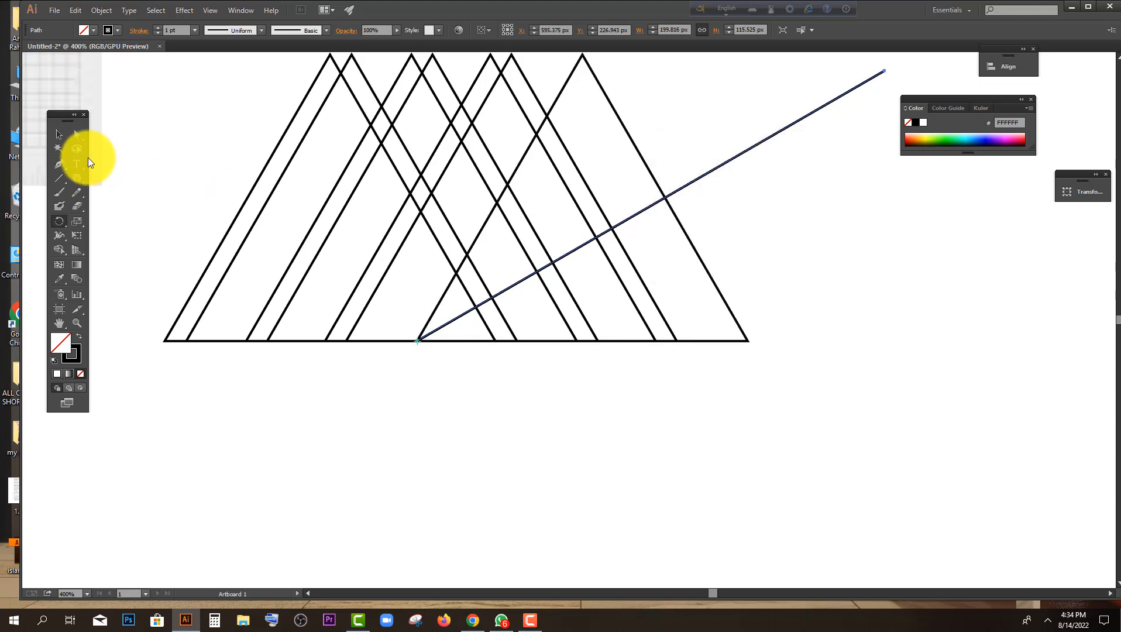
pyautogui.click(63, 133)
pyautogui.click(541, 460)
pyautogui.scroll(2, 545, 457)
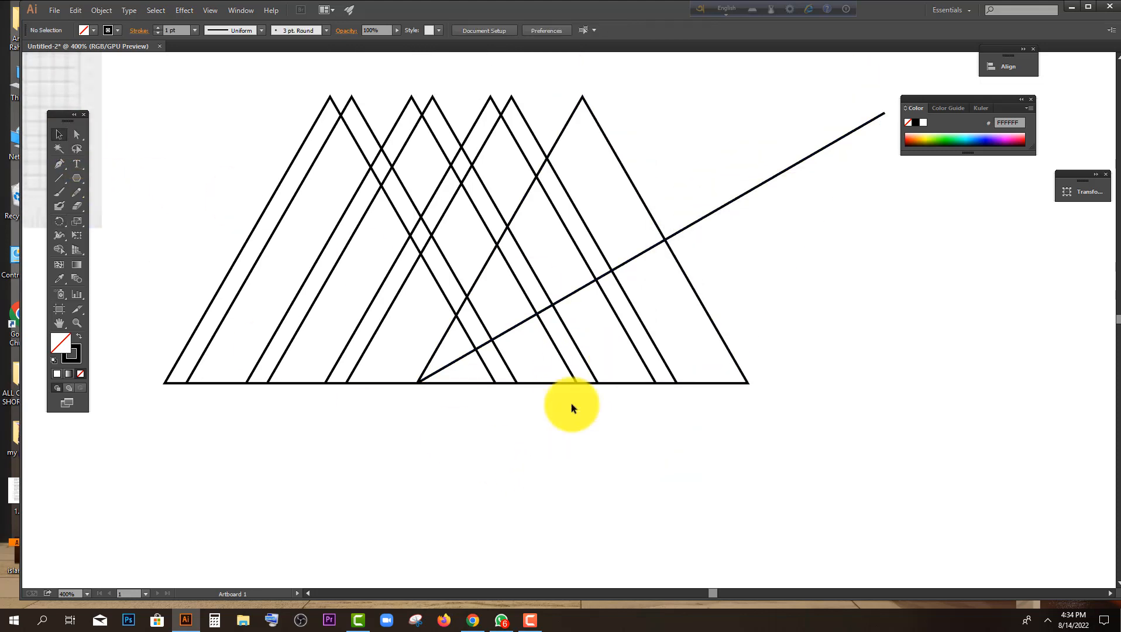
pyautogui.click(592, 278)
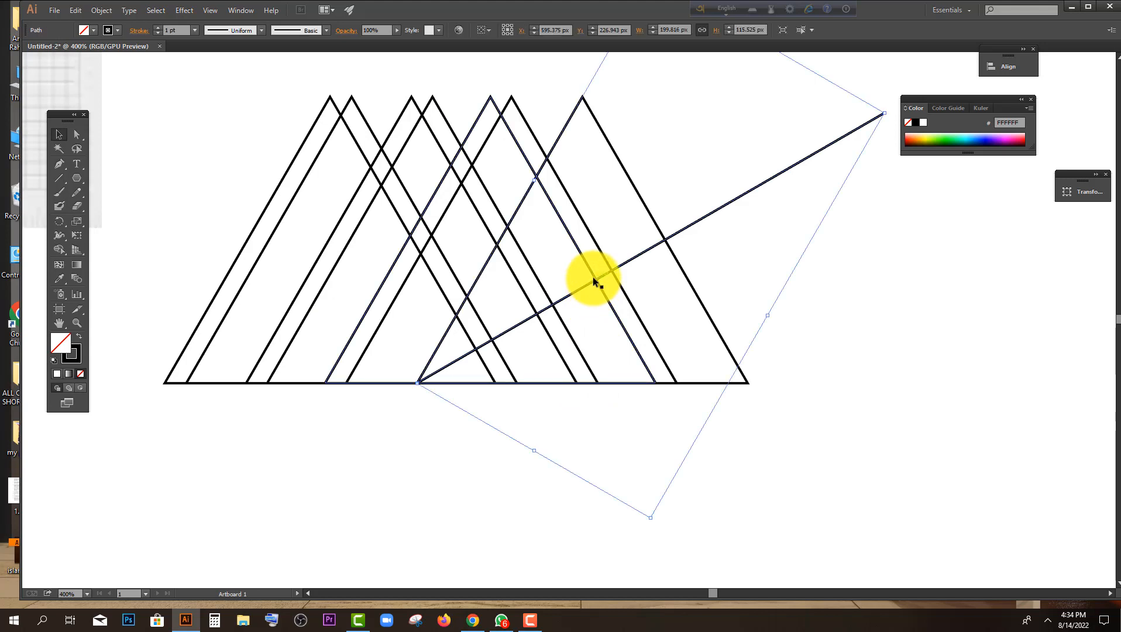
pyautogui.moveTo(593, 278); pyautogui.dragTo(586, 267)
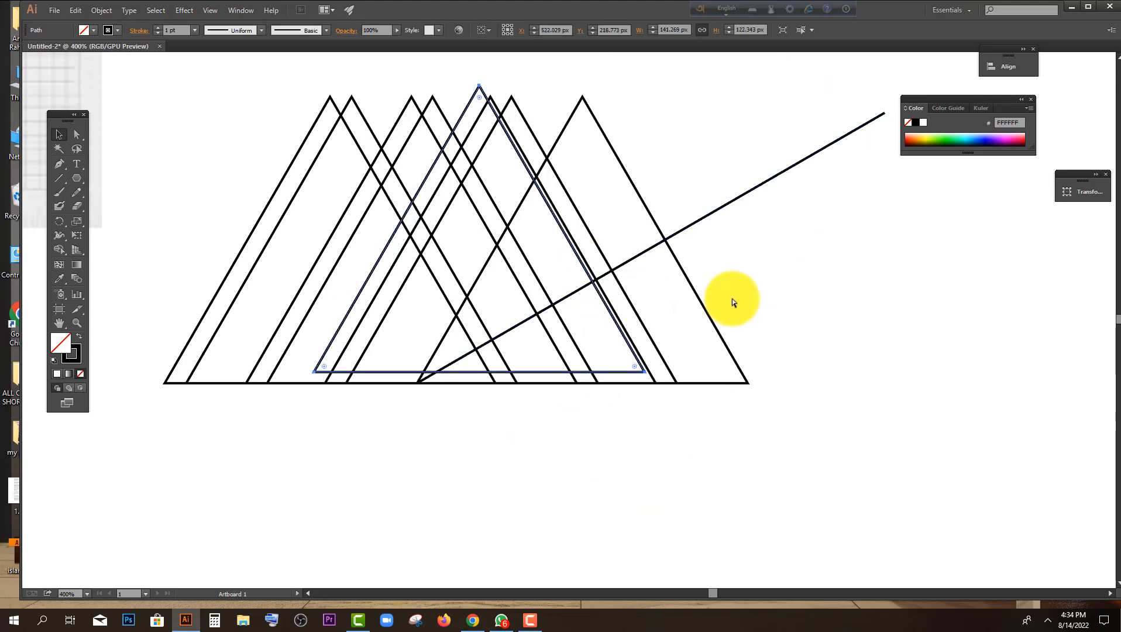
pyautogui.hotkey('ctrl', 'z')
# Step: Duplicate the slanted line up and to the left until three parallel lines exist, each offset about 5 px horizontally from the previous one
pyautogui.click(672, 232)
pyautogui.moveTo(679, 232); pyautogui.dragTo(668, 220)
pyautogui.click(694, 245)
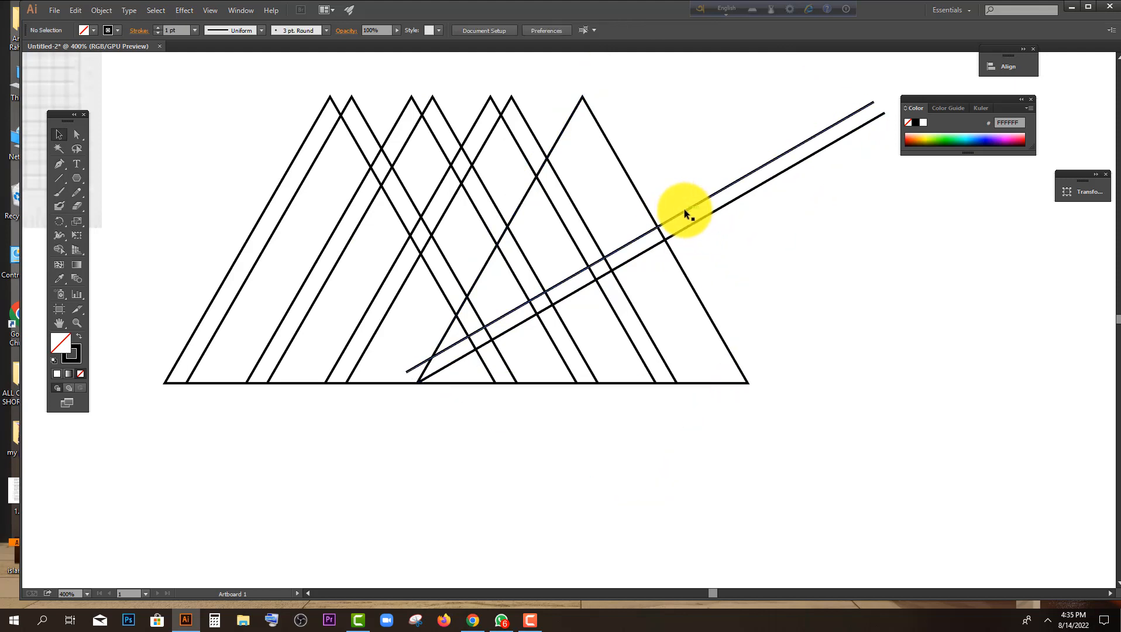
pyautogui.click(693, 220)
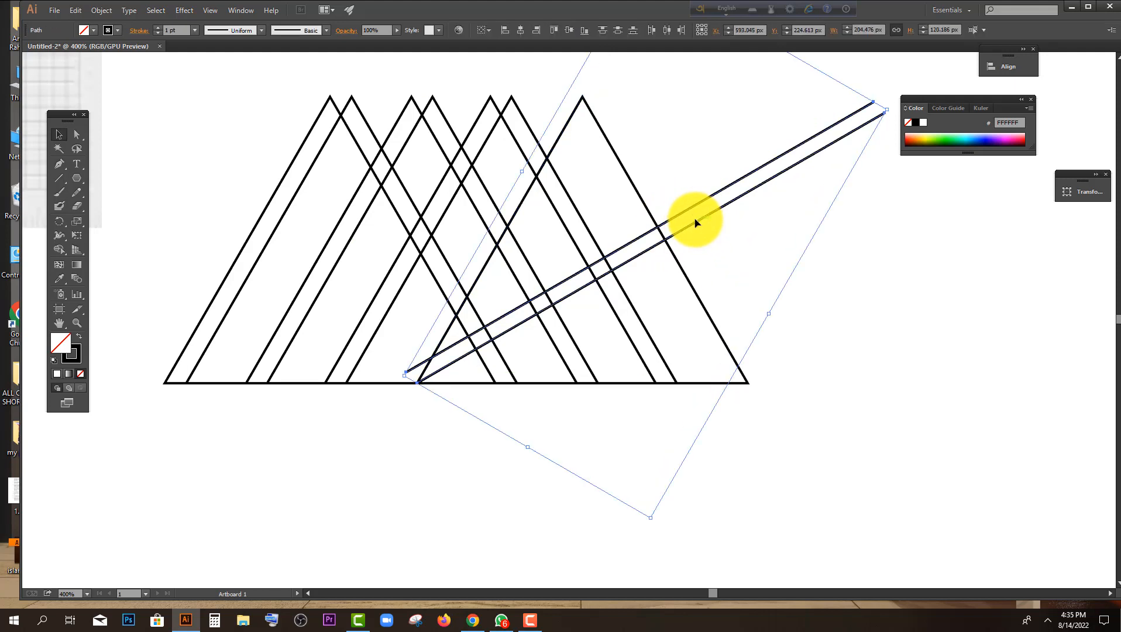
pyautogui.moveTo(689, 216); pyautogui.dragTo(682, 212)
pyautogui.click(740, 246)
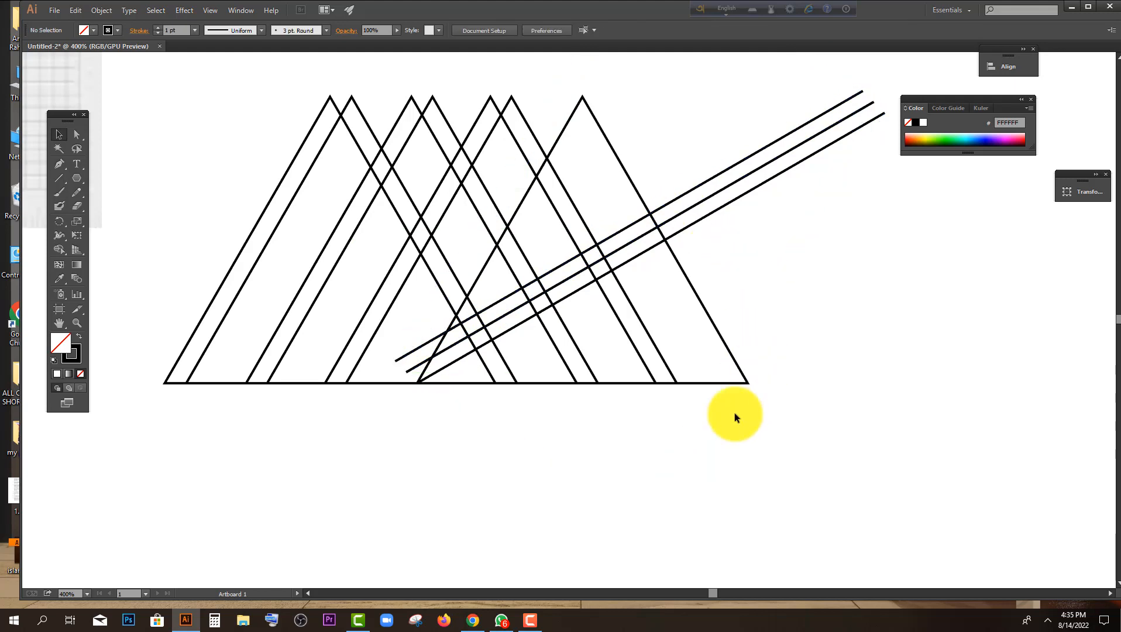
# Step: Move the three parallel lines straight down together until the uppermost line starts on the triangles' baseline
pyautogui.moveTo(788, 238); pyautogui.dragTo(701, 147)
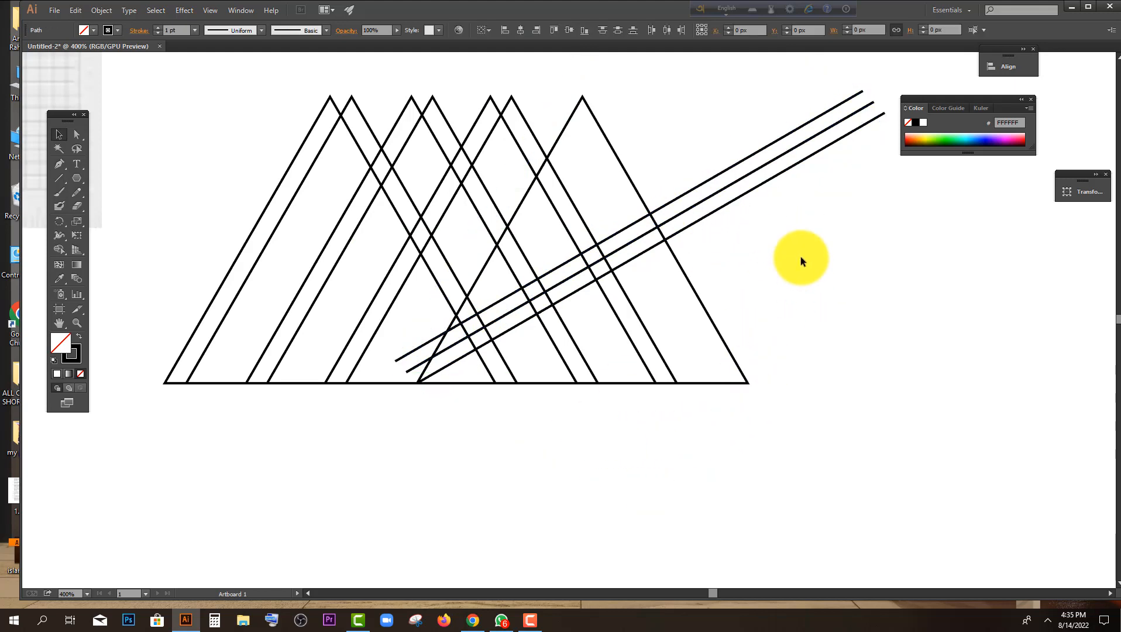
pyautogui.moveTo(801, 256); pyautogui.dragTo(719, 217)
pyautogui.click(789, 238)
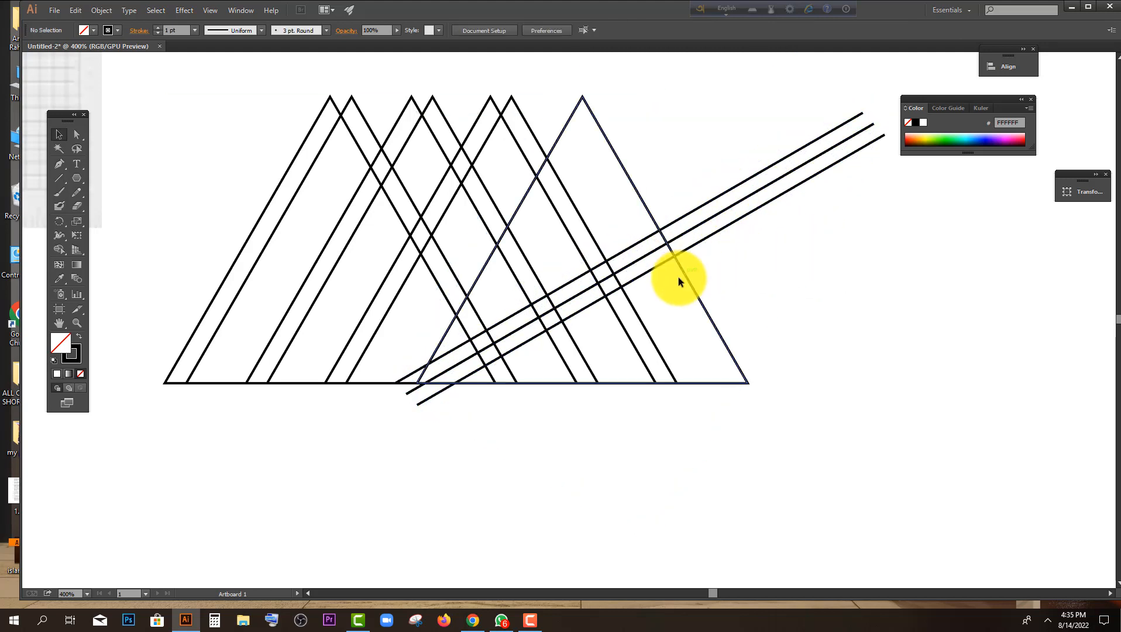
# Step: Select all triangles and lines for the Shape Builder and set the fill colour to blue #0F48E8
pyautogui.scroll(-1, 678, 276)
pyautogui.moveTo(804, 417); pyautogui.dragTo(300, 145)
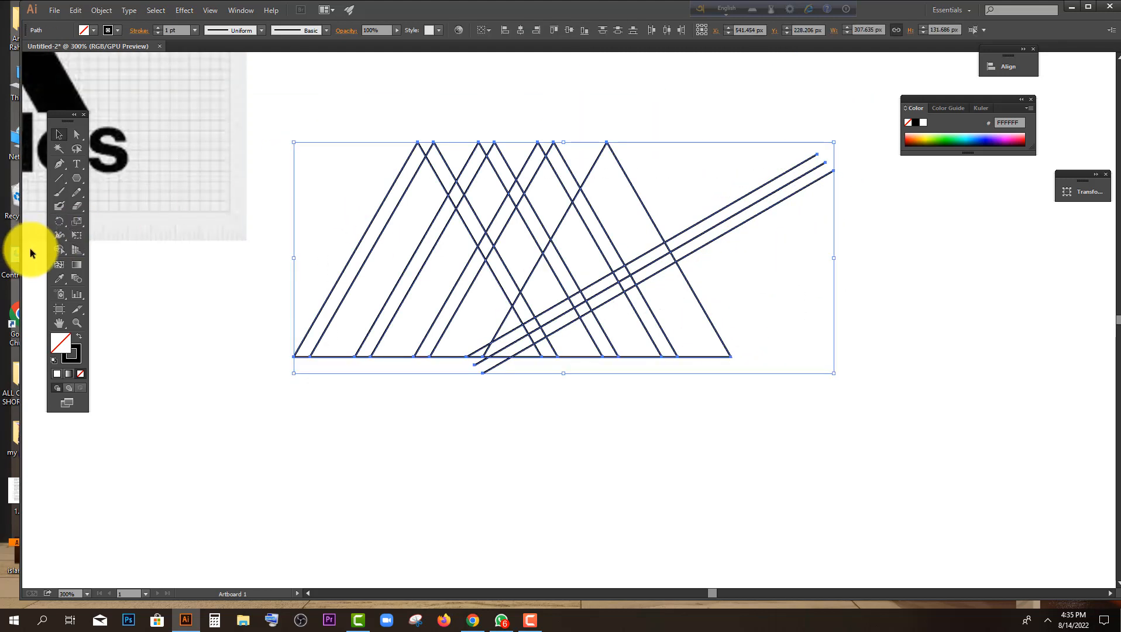
pyautogui.moveTo(58, 248); pyautogui.dragTo(141, 252)
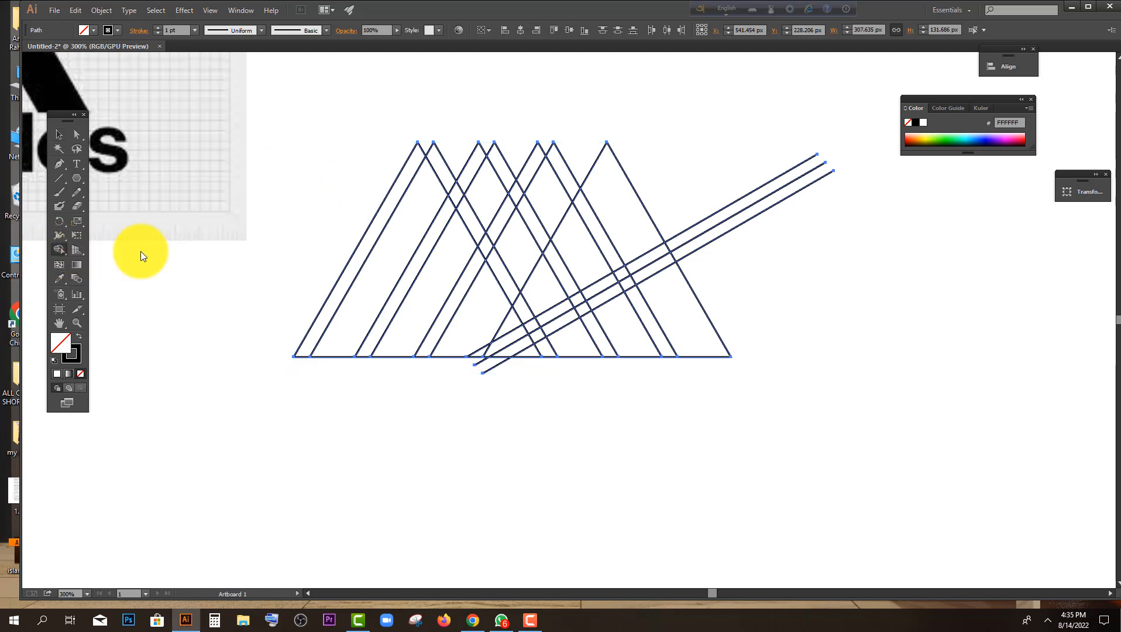
pyautogui.doubleClick(60, 344)
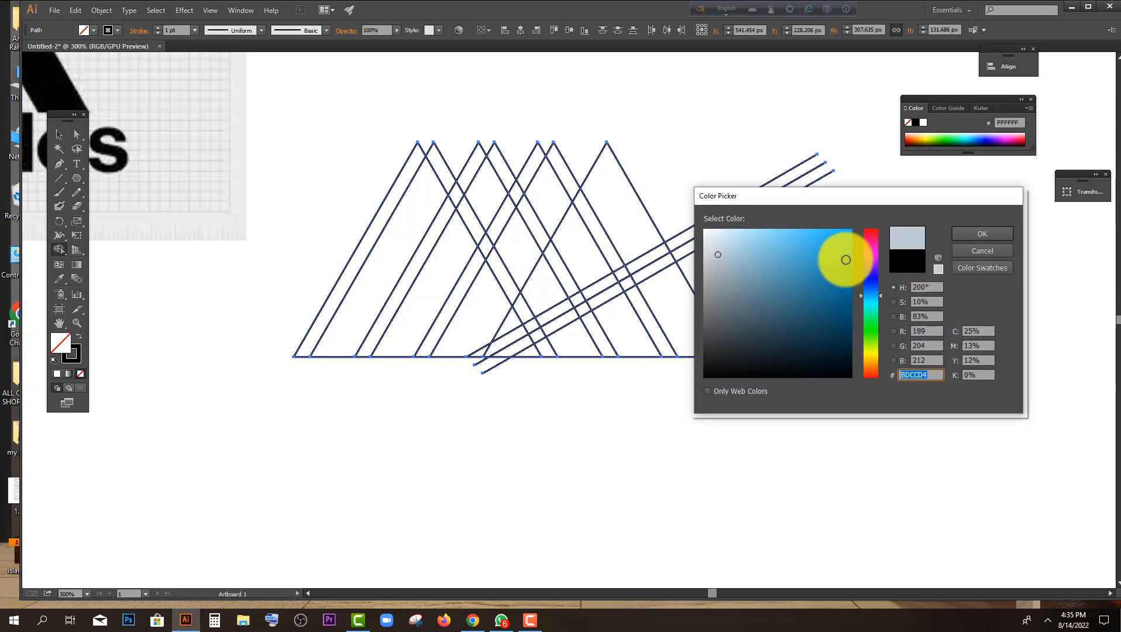
pyautogui.click(873, 285)
pyautogui.click(843, 243)
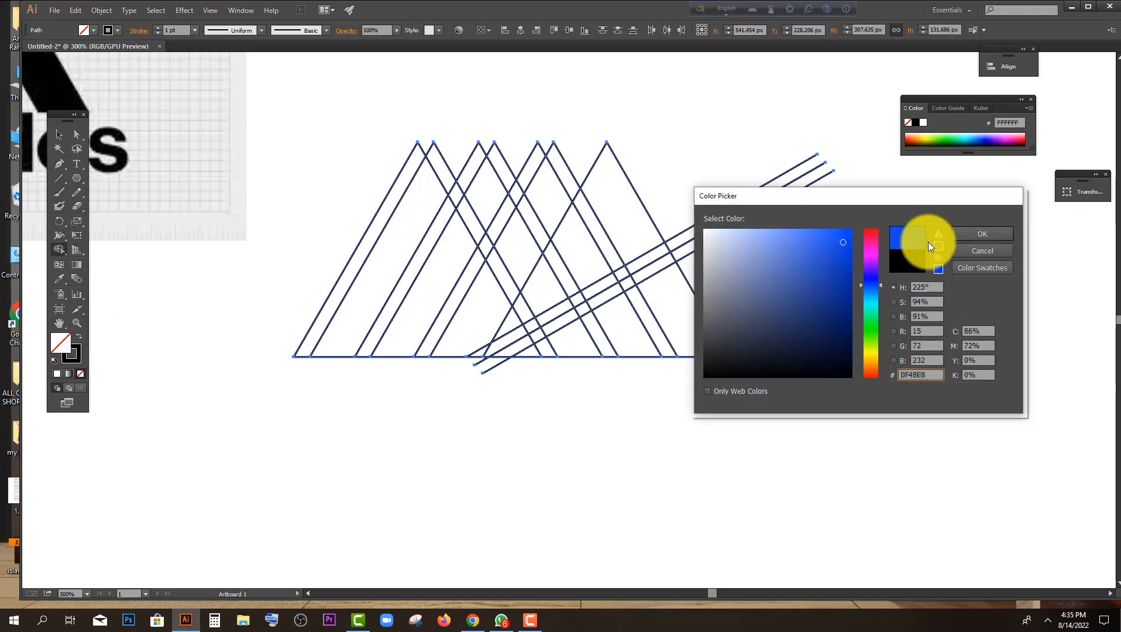
pyautogui.click(1008, 236)
# Step: Build three blue stripes with Shape Builder from the regions between the slanted lines and the baseline, each shorter toward the left
pyautogui.scroll(1, 698, 284)
pyautogui.moveTo(640, 253); pyautogui.dragTo(700, 363)
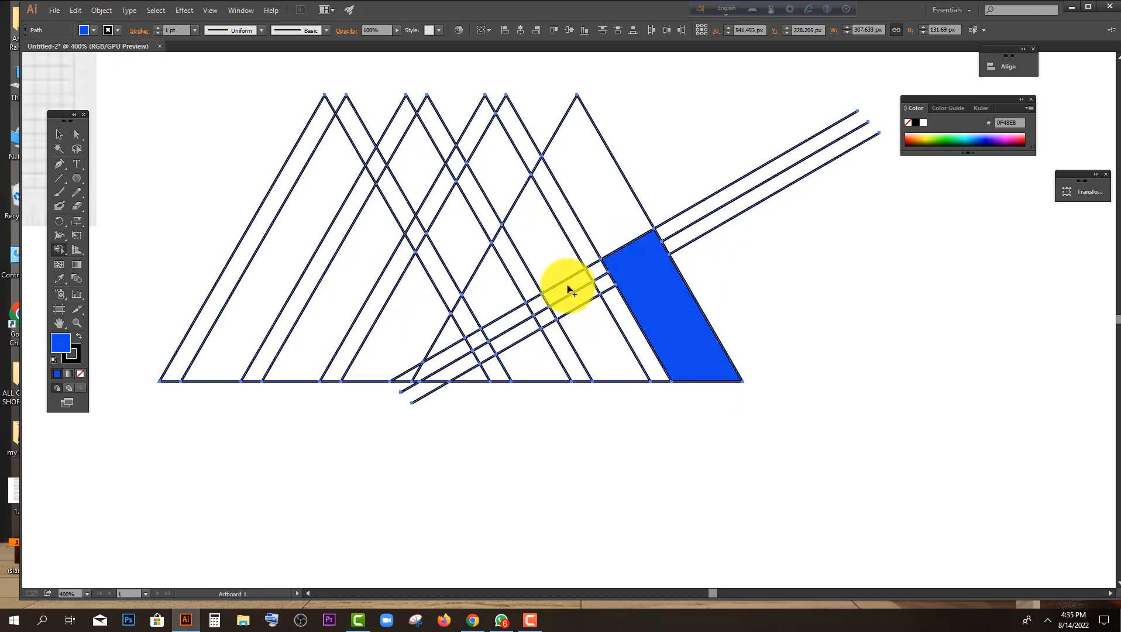
pyautogui.click(606, 358)
pyautogui.scroll(-1, 607, 366)
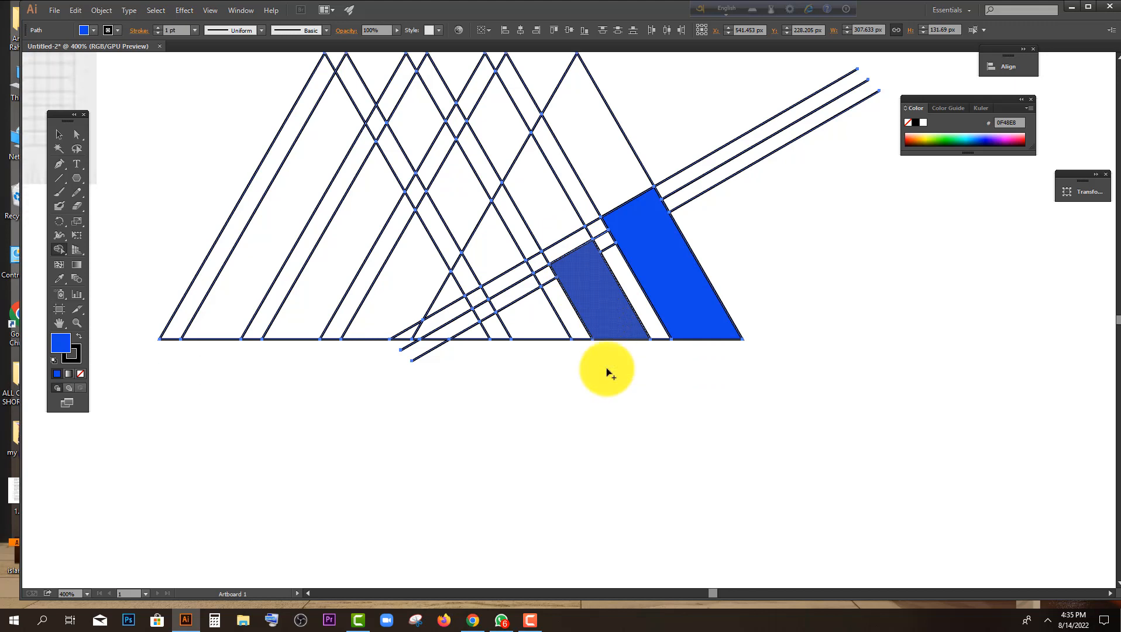
pyautogui.click(525, 321)
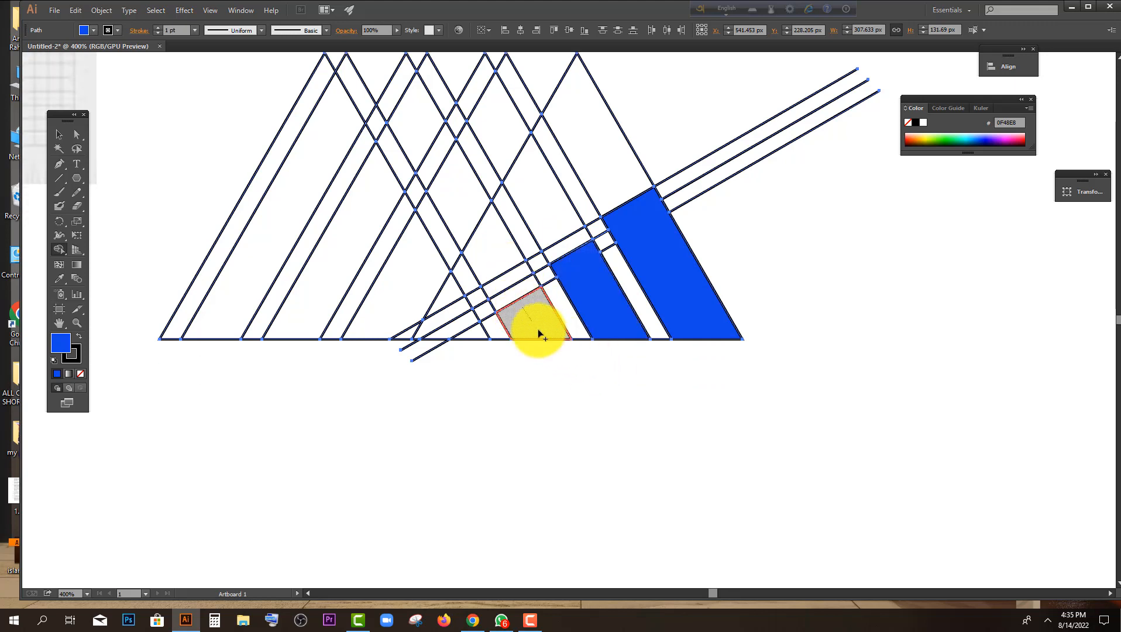
pyautogui.click(57, 136)
pyautogui.scroll(-1, 673, 369)
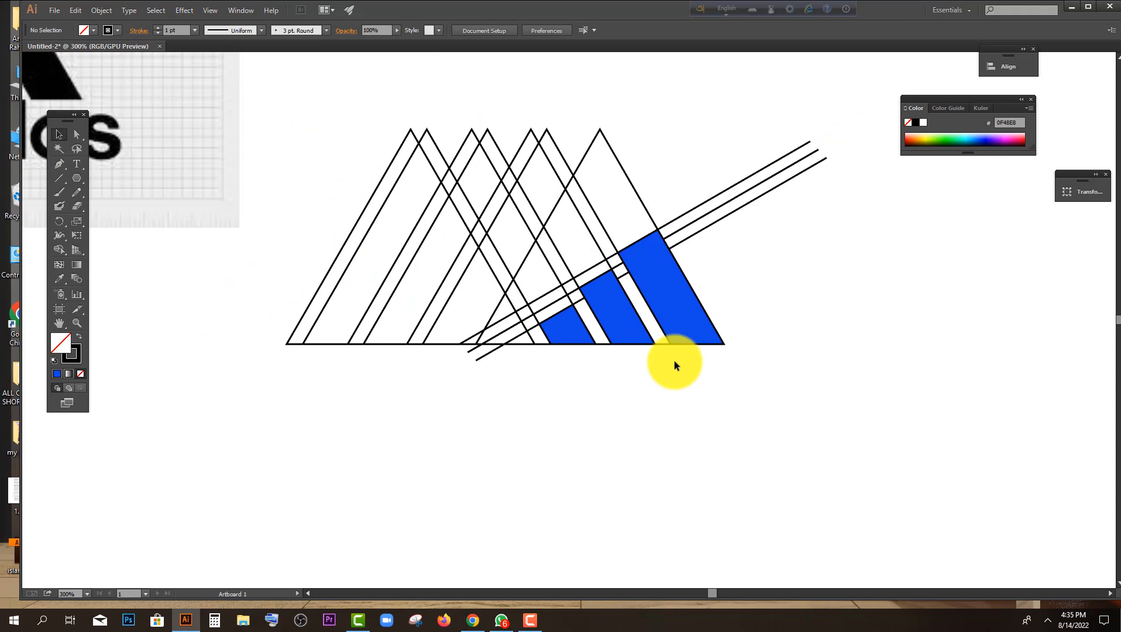
# Step: Move the three blue stripes down and to the right, clear of the construction lines, and remove their outlines
pyautogui.click(674, 312)
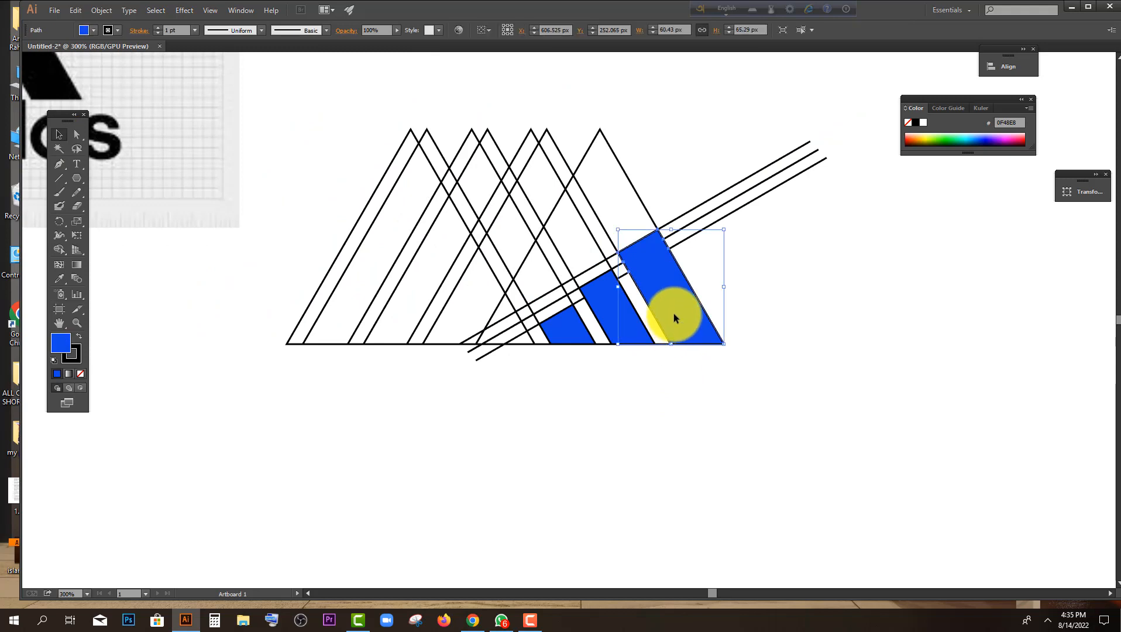
pyautogui.keyDown('shift'); pyautogui.click(611, 320); pyautogui.keyUp('shift')
pyautogui.keyDown('shift'); pyautogui.click(571, 327); pyautogui.keyUp('shift')
pyautogui.moveTo(664, 306); pyautogui.dragTo(904, 400)
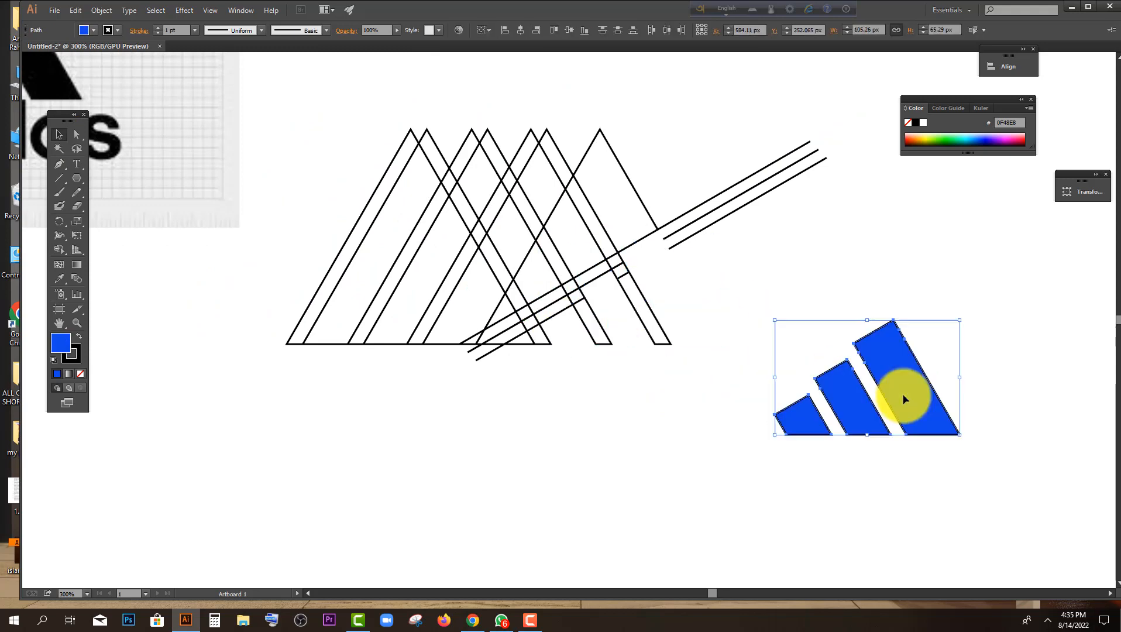
pyautogui.click(157, 34)
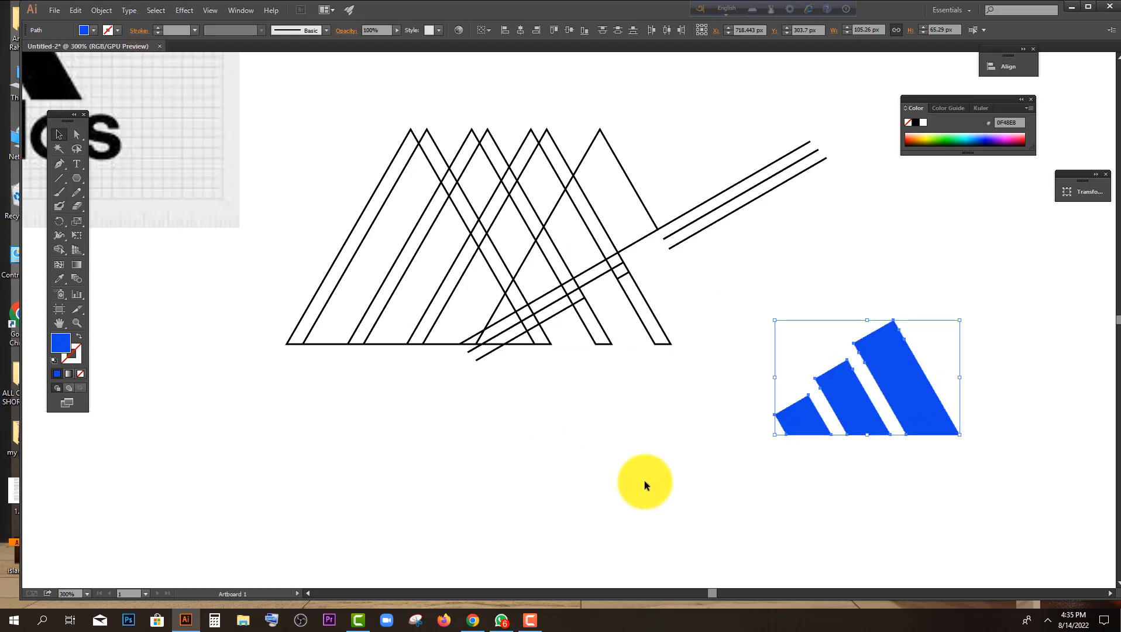
pyautogui.click(645, 480)
pyautogui.keyDown('alt'); pyautogui.scroll(-2, 648, 471); pyautogui.keyUp('alt')
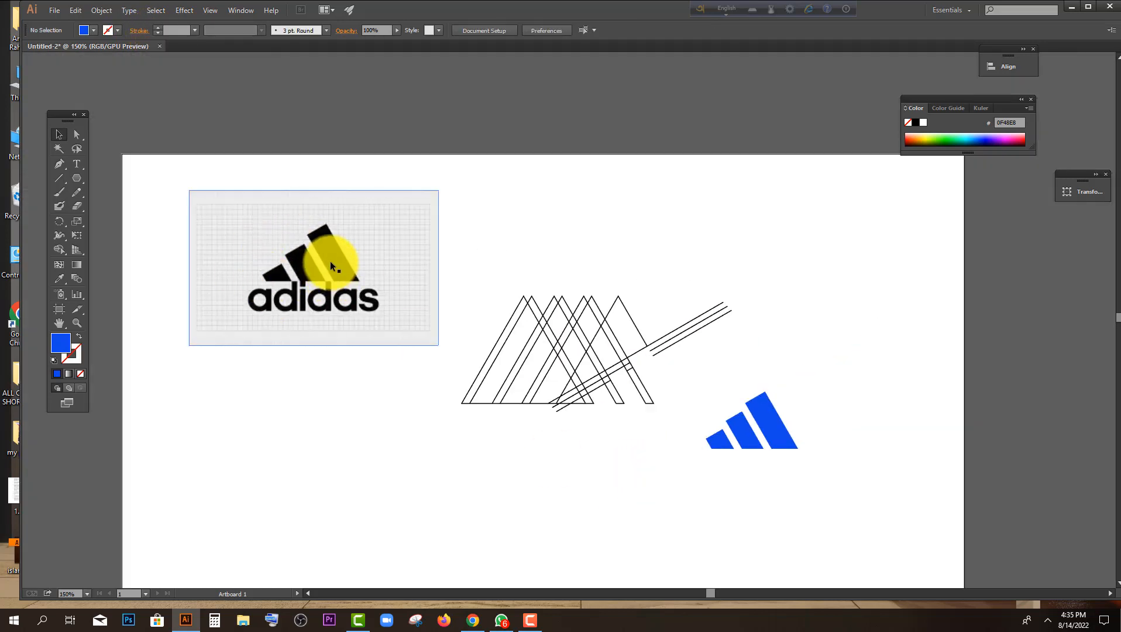
pyautogui.moveTo(706, 391); pyautogui.dragTo(821, 460)
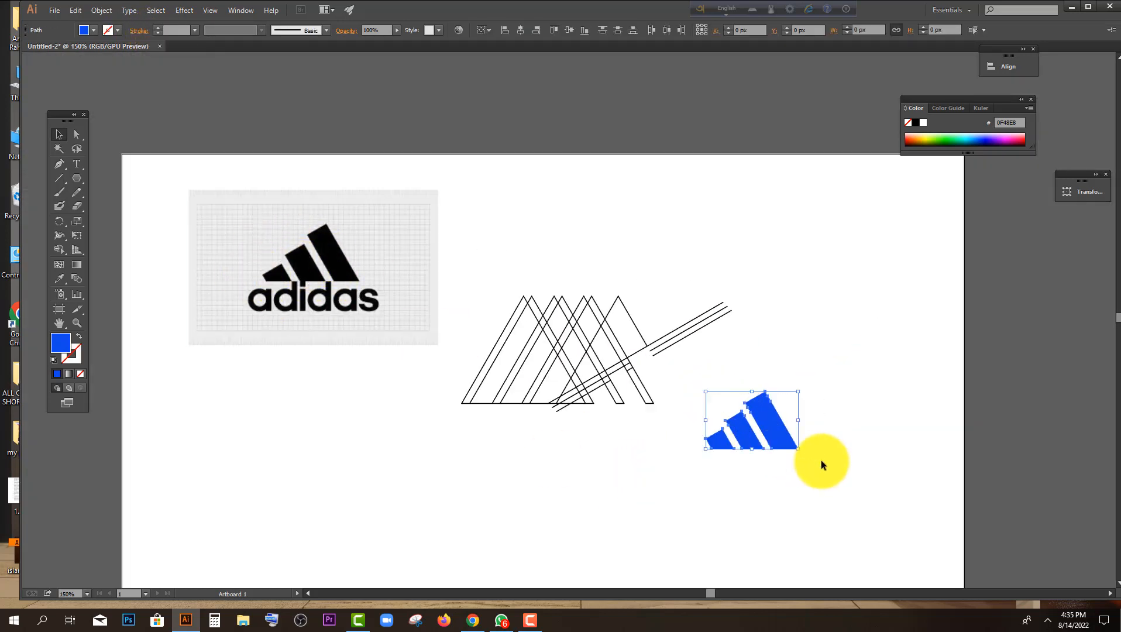
pyautogui.click(821, 460)
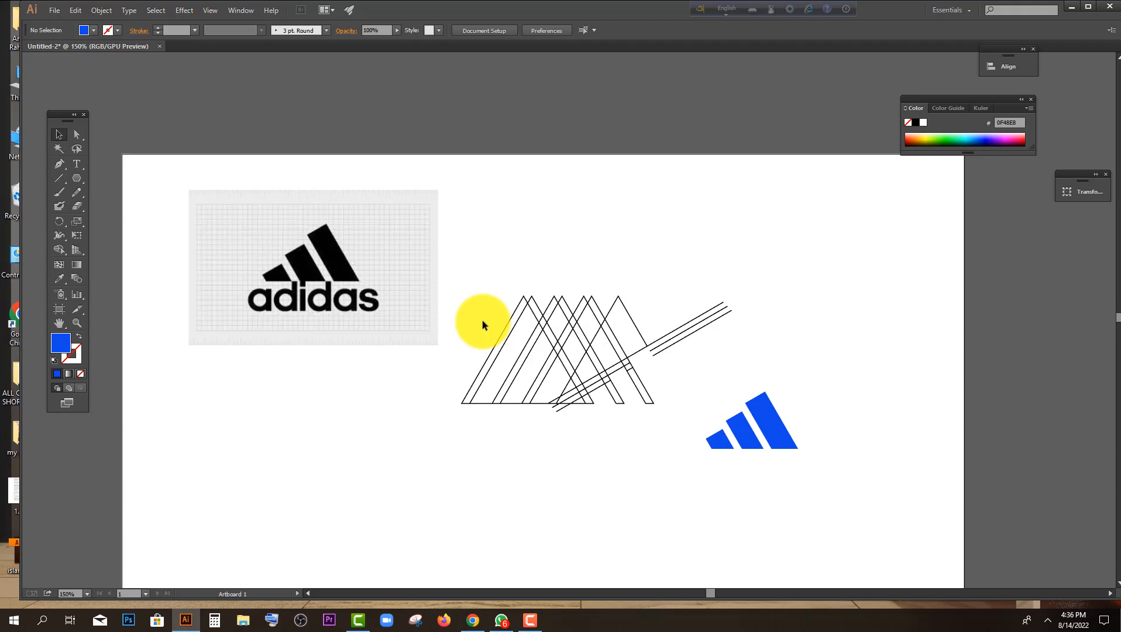
# Step: Create a new triangle with the Polygon tool below the construction drawing, using a radius of 50 px
pyautogui.scroll(-3, 509, 263)
pyautogui.scroll(-2, 365, 270)
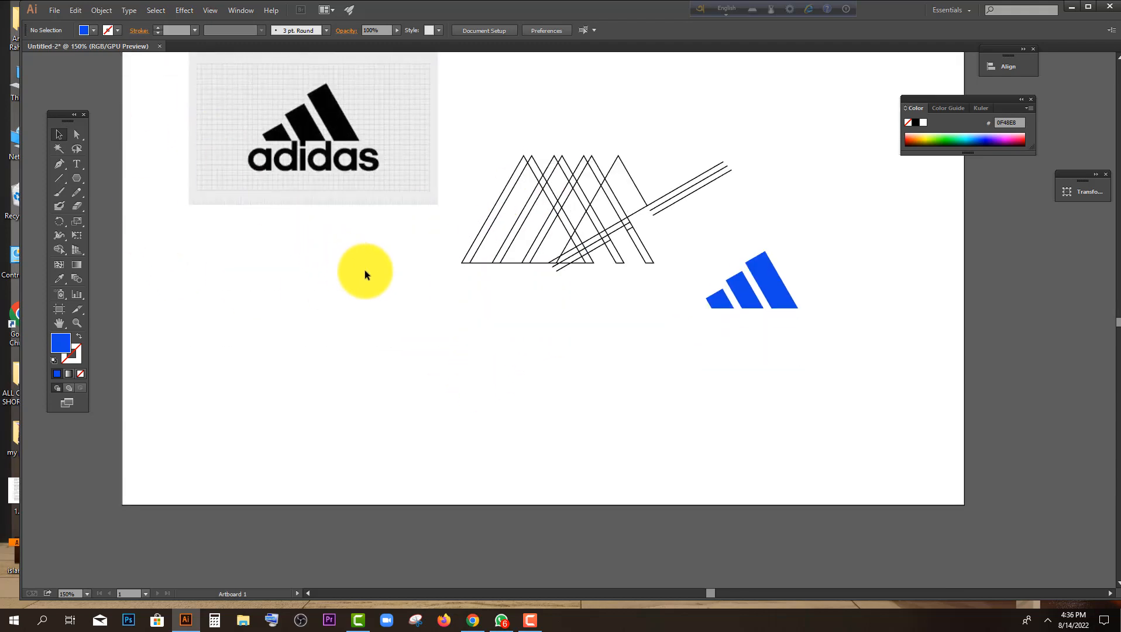
pyautogui.click(75, 175)
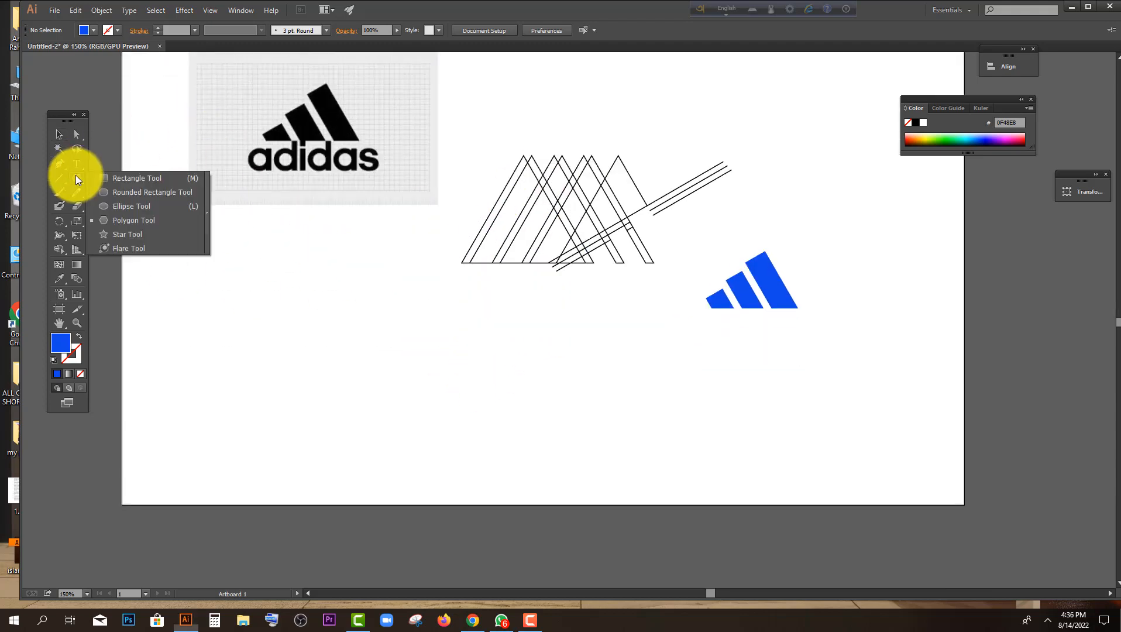
pyautogui.click(134, 220)
pyautogui.click(496, 348)
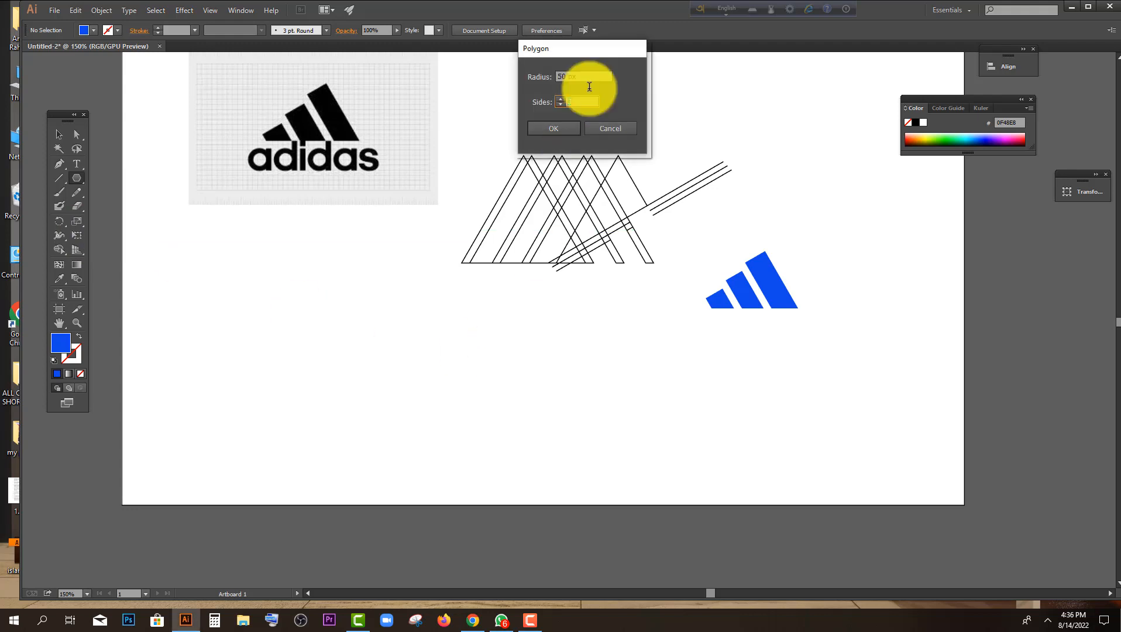
pyautogui.doubleClick(577, 103)
pyautogui.click(560, 129)
pyautogui.click(59, 135)
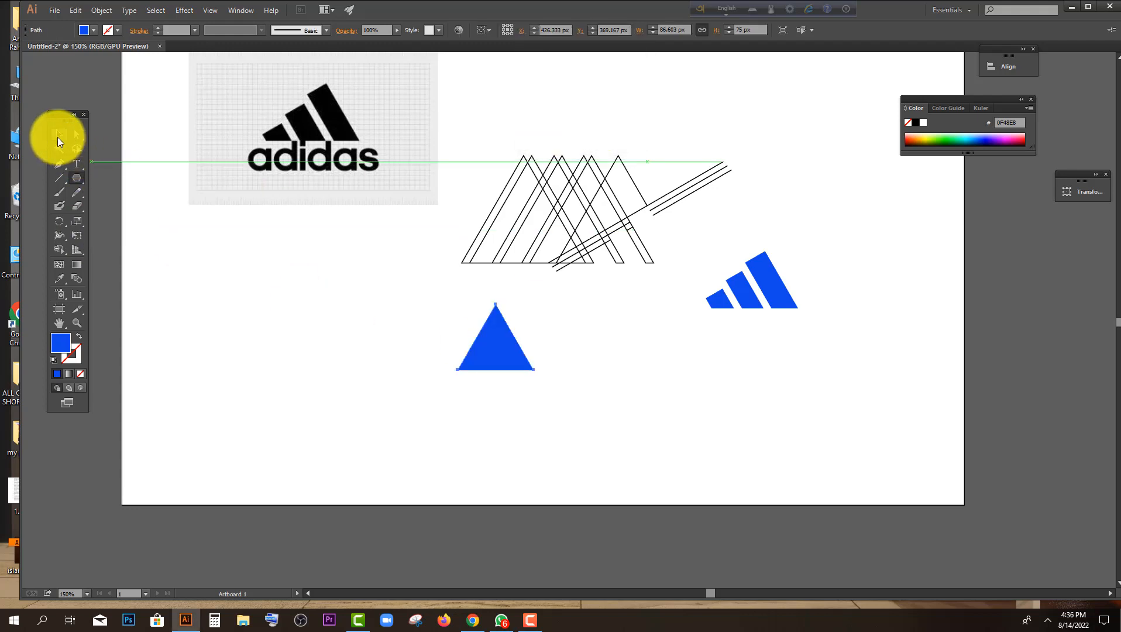
# Step: Enlarge the new triangle to about 173 by 150 px and give it no fill and a 1 pt black outline
pyautogui.moveTo(502, 330); pyautogui.dragTo(598, 343)
pyautogui.moveTo(494, 392); pyautogui.dragTo(387, 327)
pyautogui.click(94, 30)
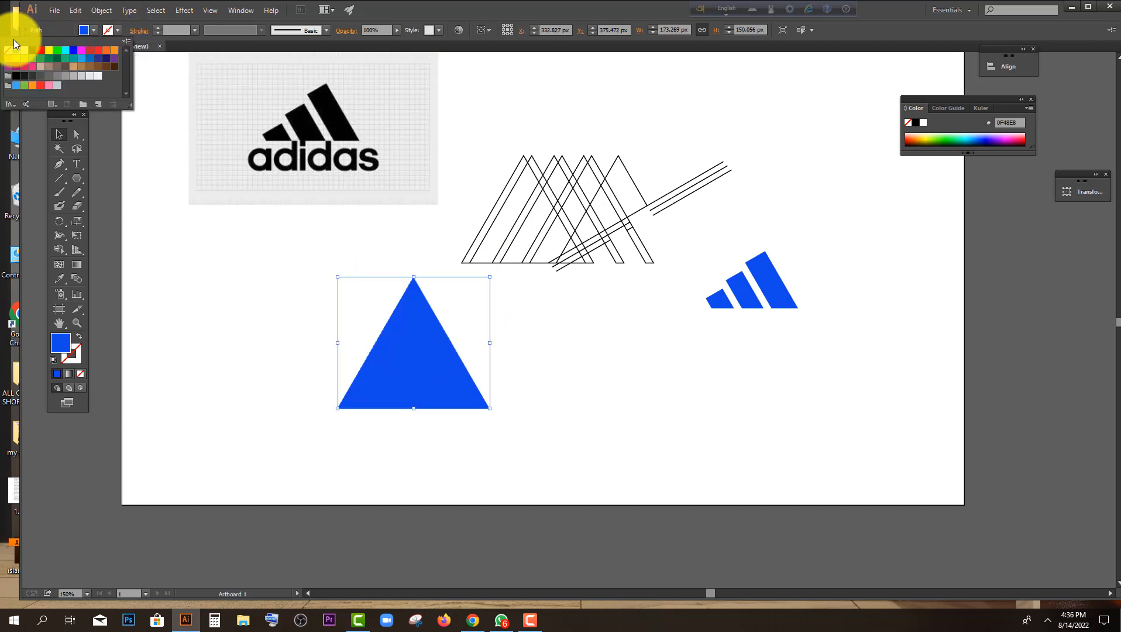
pyautogui.click(8, 50)
pyautogui.click(161, 29)
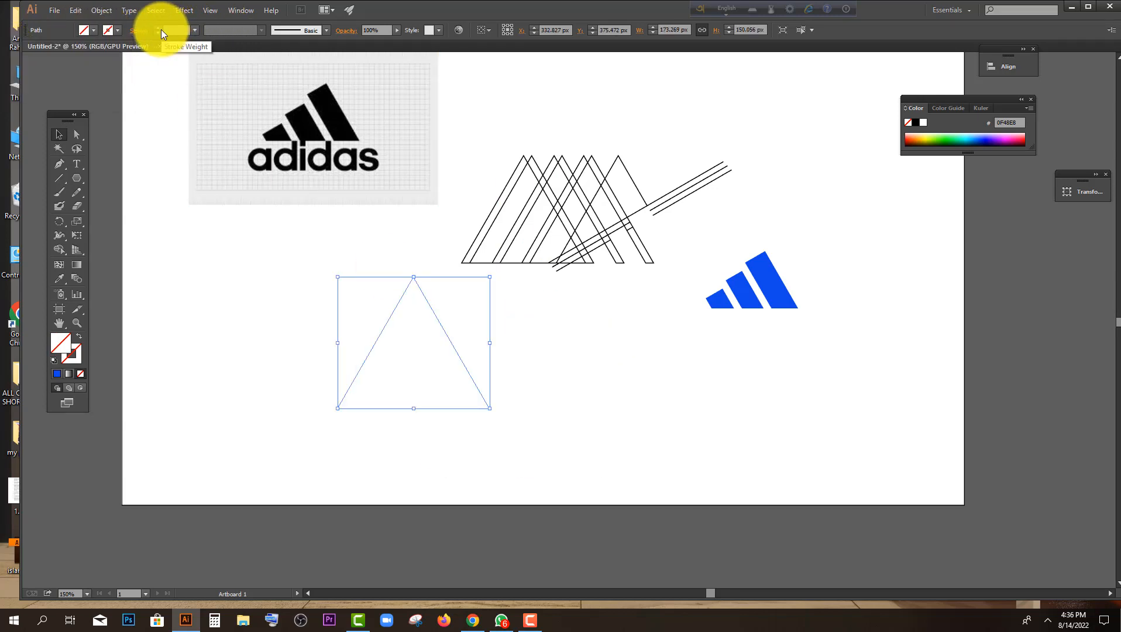
pyautogui.click(158, 28)
# Step: Reposition the outlined triangle beneath the construction drawing and place a copy of it well to its left
pyautogui.click(483, 345)
pyautogui.scroll(-3, 483, 345)
pyautogui.moveTo(479, 323); pyautogui.dragTo(559, 361)
pyautogui.click(360, 309)
pyautogui.scroll(1, 443, 305)
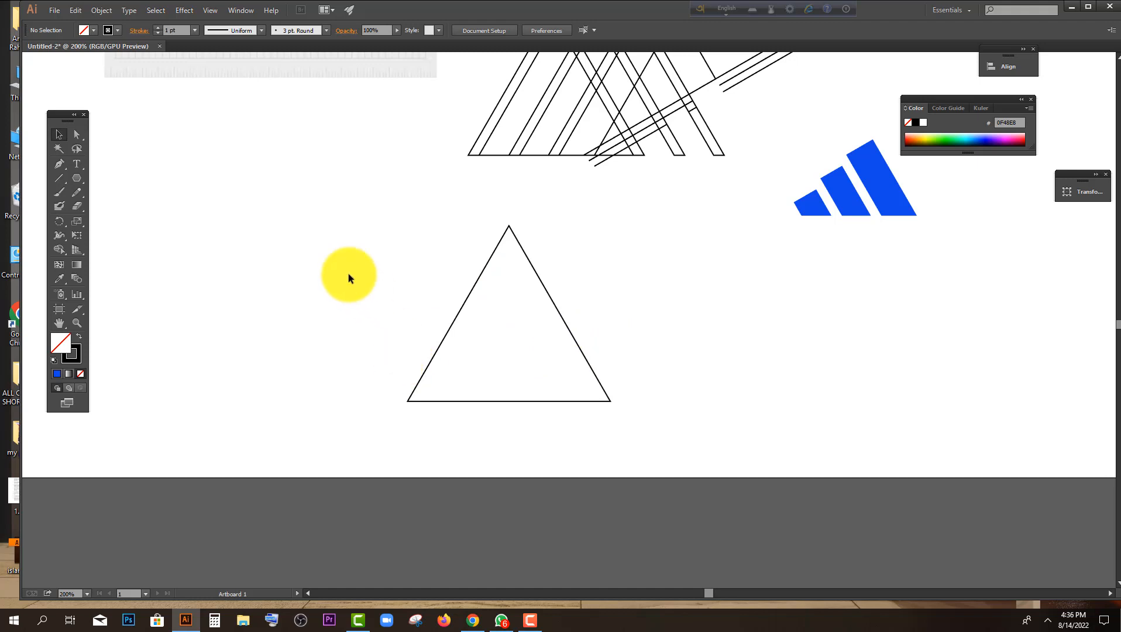
pyautogui.scroll(-1, 348, 276)
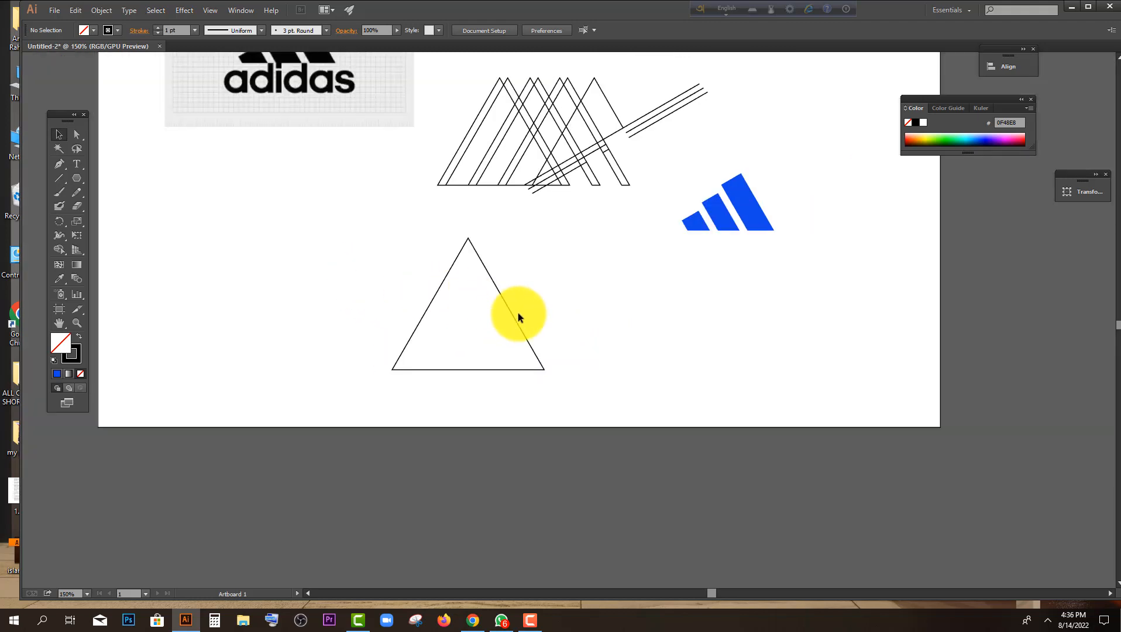
pyautogui.moveTo(510, 316); pyautogui.dragTo(362, 302)
pyautogui.moveTo(507, 307); pyautogui.dragTo(521, 338)
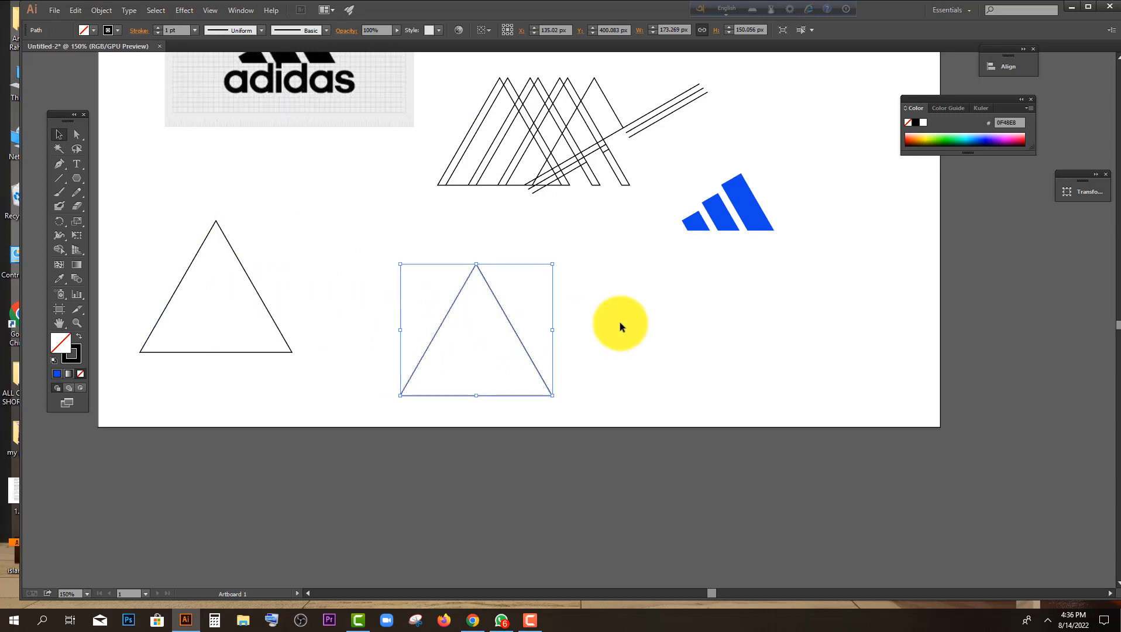
# Step: Delete the left corner of the middle triangle and enlarge its remaining slanted side to about 147 by 255 px
pyautogui.click(620, 323)
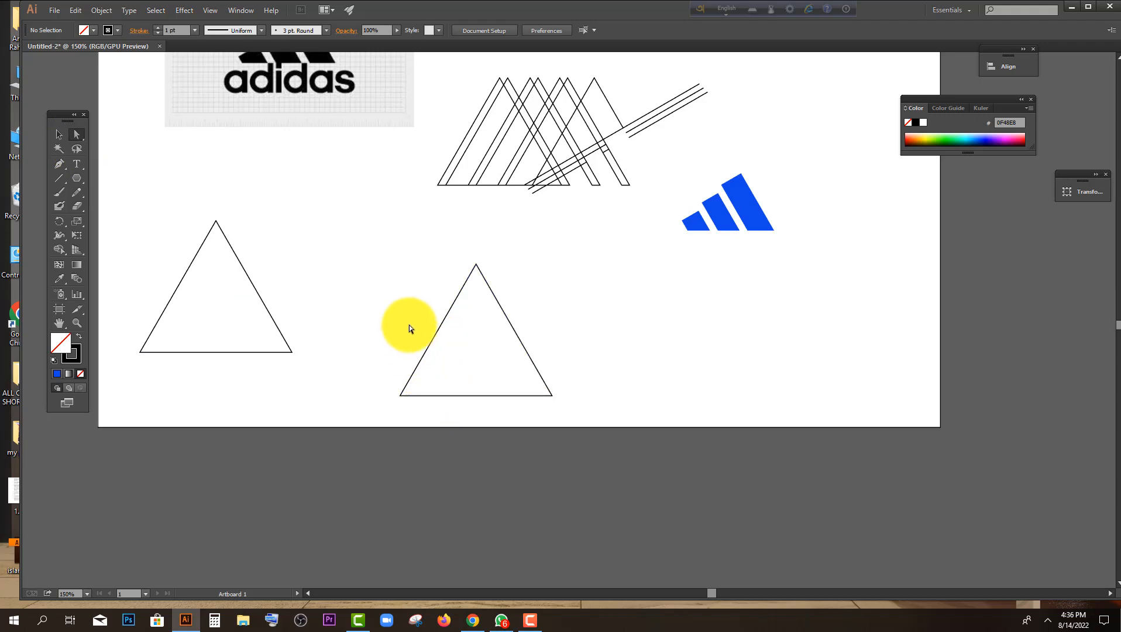
pyautogui.moveTo(405, 320); pyautogui.dragTo(451, 490)
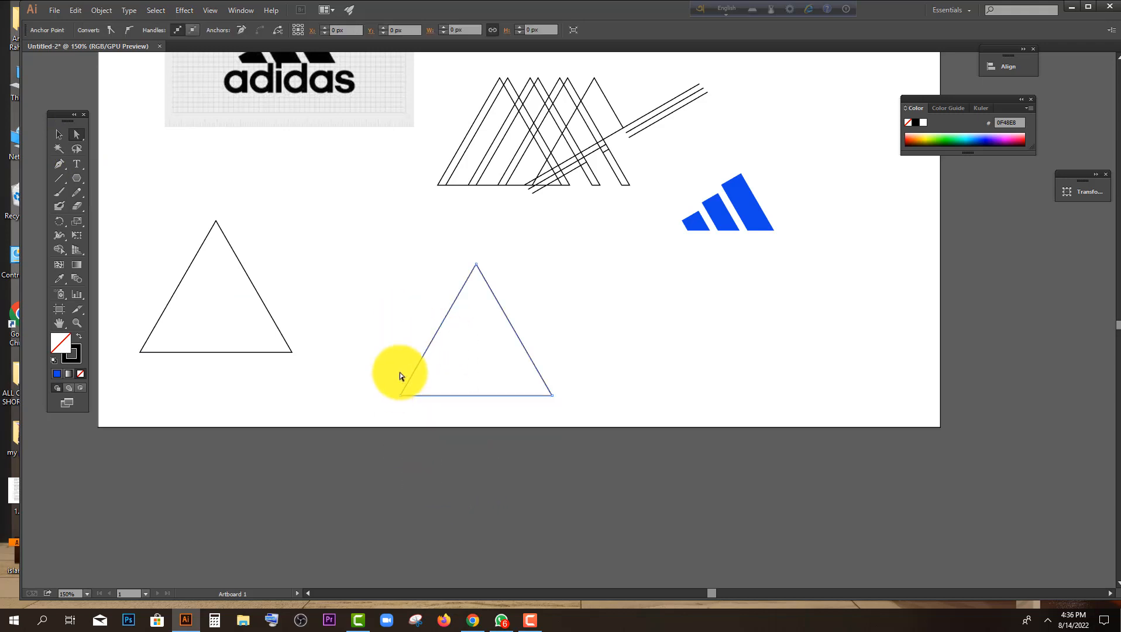
pyautogui.moveTo(418, 445); pyautogui.dragTo(416, 443)
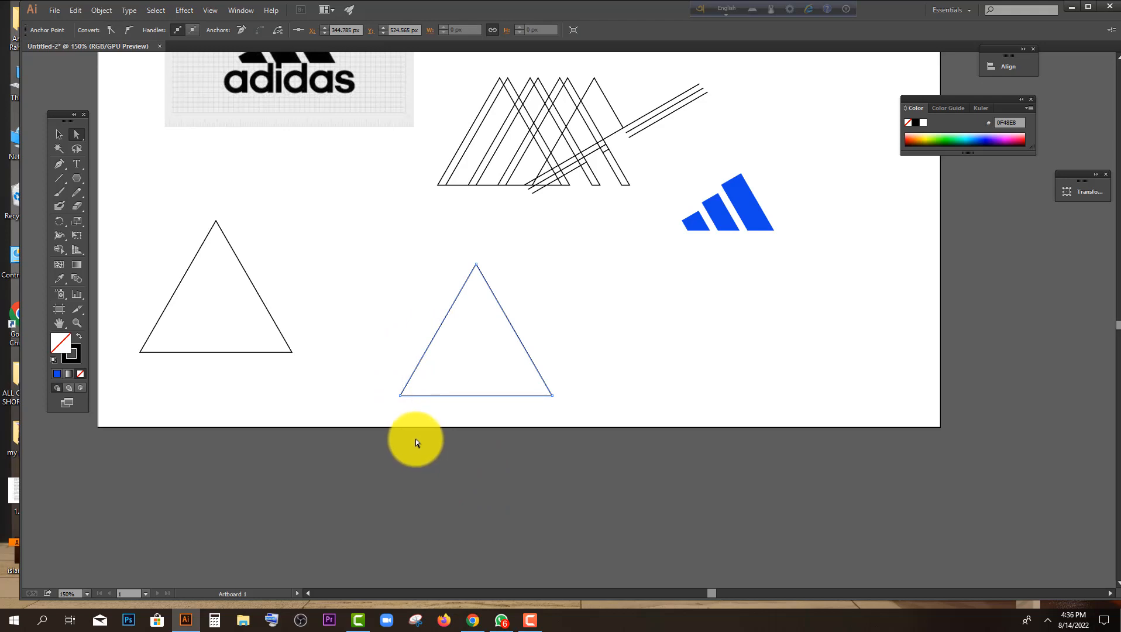
pyautogui.press('Delete')
pyautogui.click(58, 134)
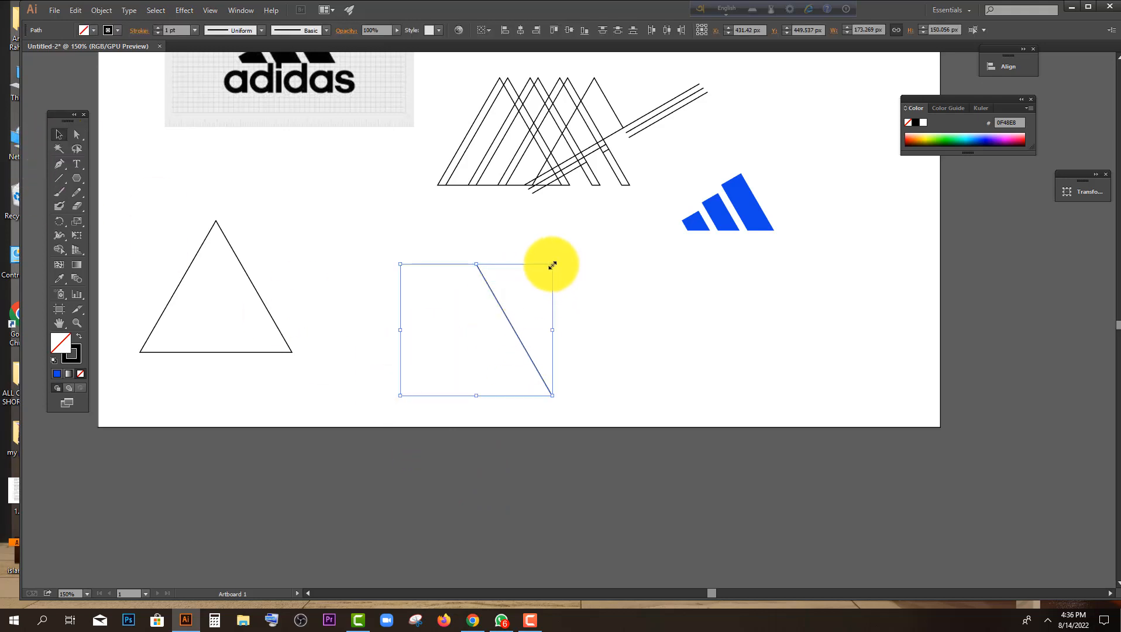
pyautogui.moveTo(553, 265); pyautogui.dragTo(606, 218)
pyautogui.click(396, 284)
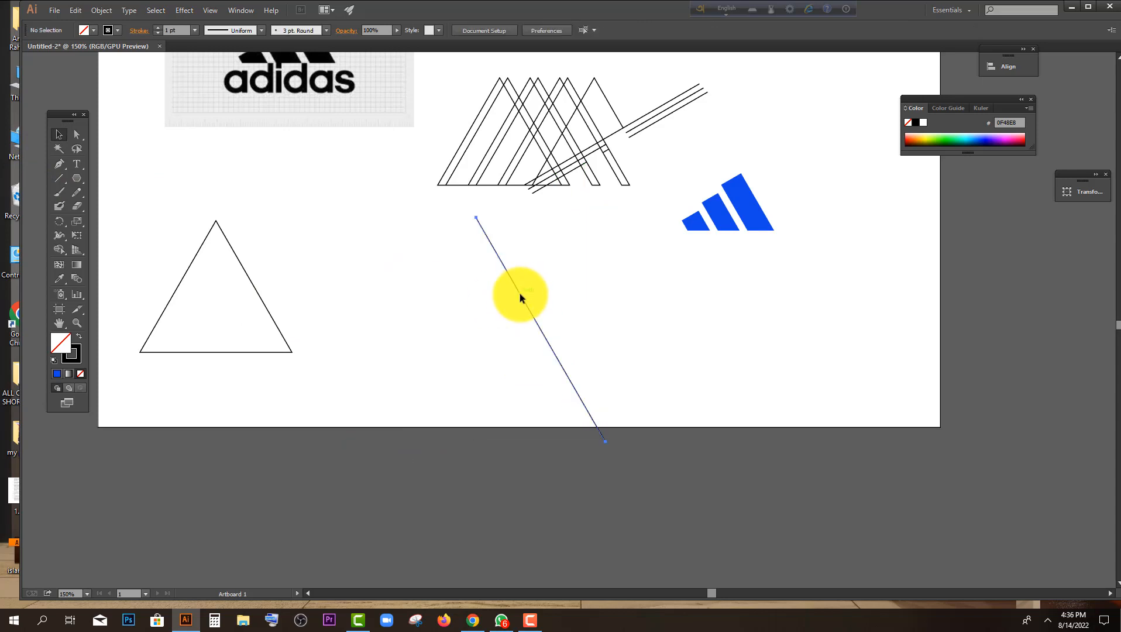
# Step: Give the enlarged slanted line a dark blue outline
pyautogui.click(520, 293)
pyautogui.click(113, 29)
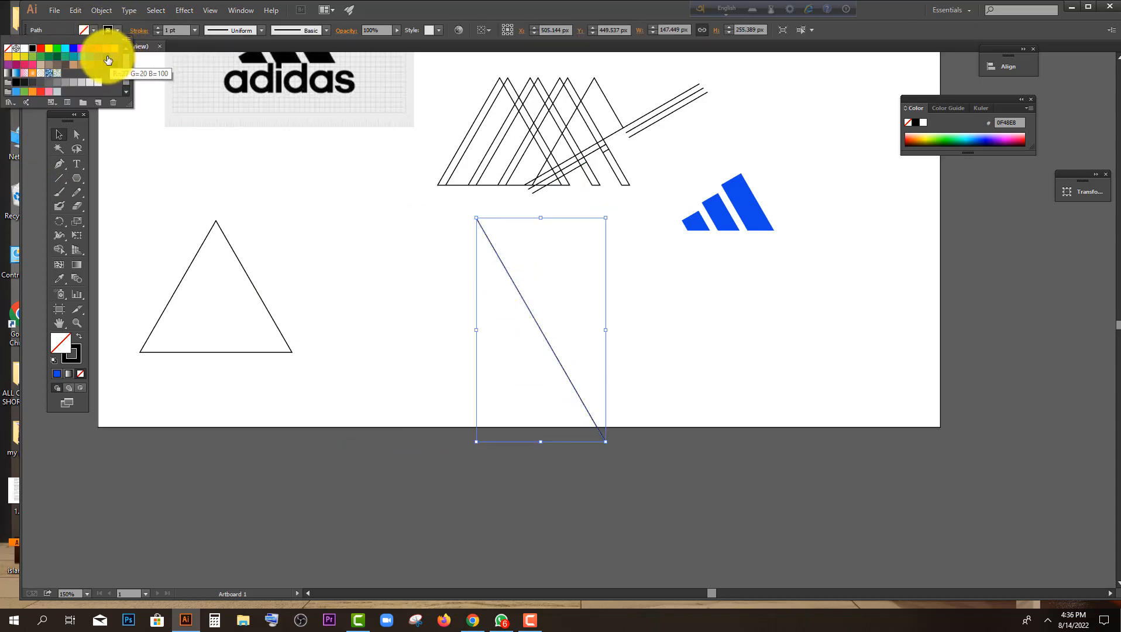
pyautogui.click(108, 60)
pyautogui.click(423, 258)
pyautogui.scroll(-1, 681, 352)
pyautogui.scroll(2, 506, 337)
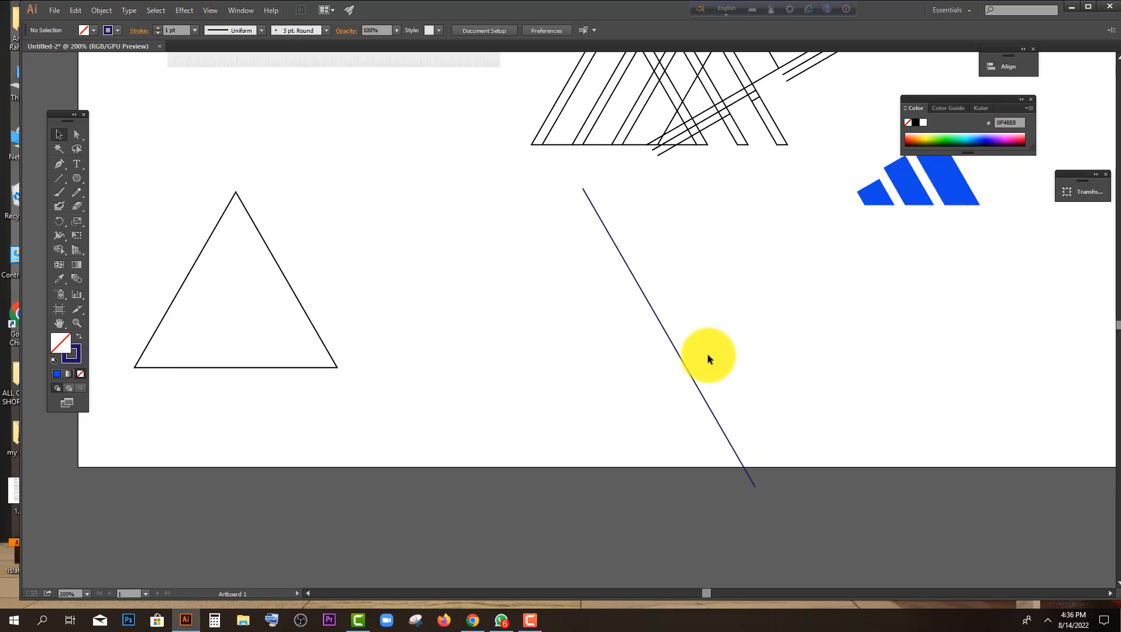
# Step: Move the slanted line close beside the left triangle and change its outline to red
pyautogui.moveTo(682, 358); pyautogui.dragTo(432, 289)
pyautogui.click(107, 30)
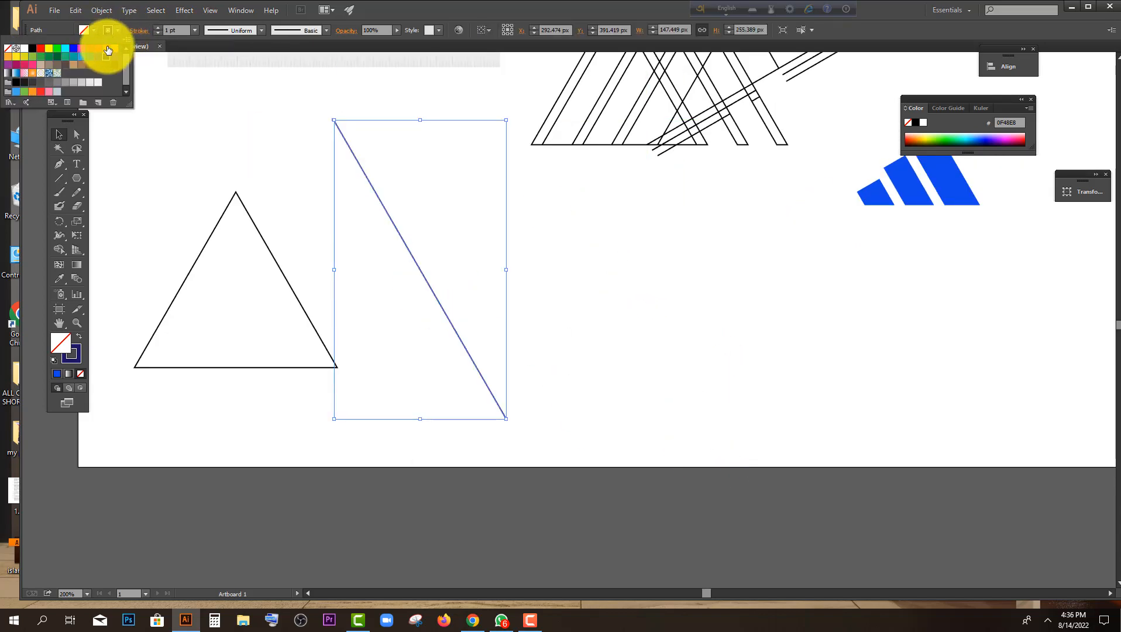
pyautogui.click(91, 48)
pyautogui.click(418, 285)
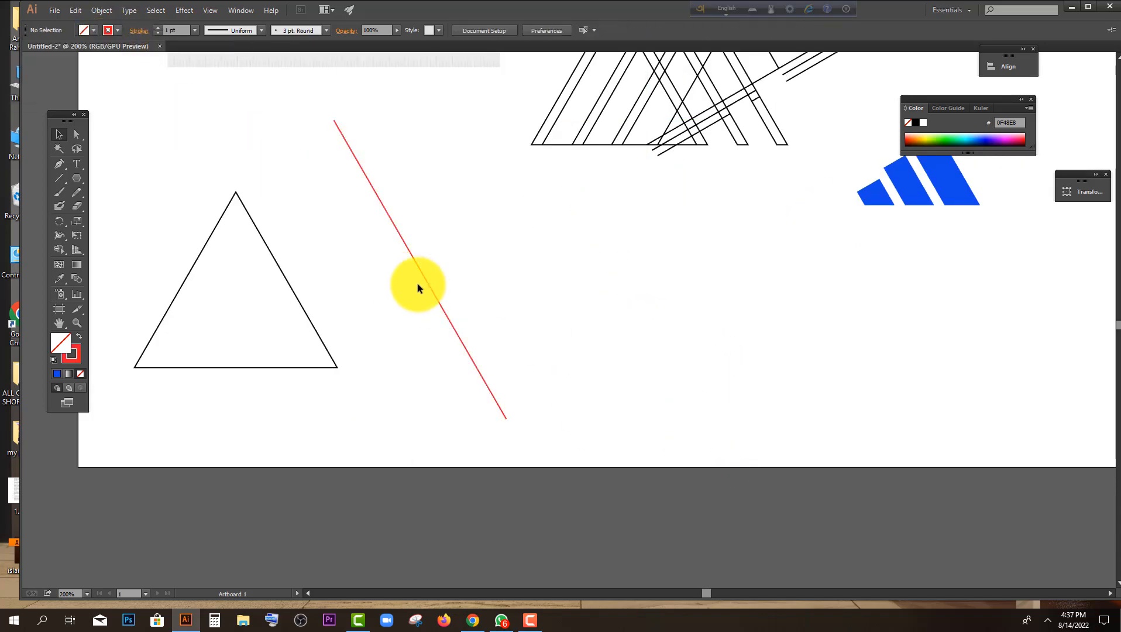
# Step: Duplicate the red slanted line horizontally to make two parallel lines beside the triangle
pyautogui.moveTo(434, 296)
pyautogui.mouseDown()
pyautogui.moveTo(496, 283)
pyautogui.moveTo(443, 293)
pyautogui.mouseUp()
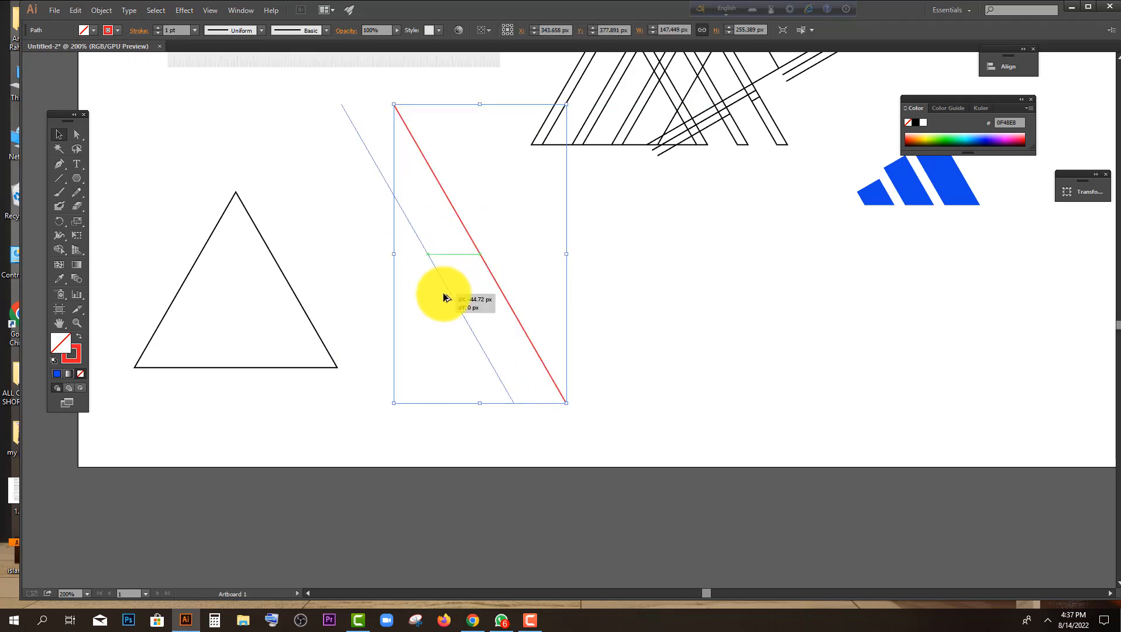
pyautogui.moveTo(443, 293); pyautogui.dragTo(448, 302)
pyautogui.click(432, 292)
pyautogui.click(405, 302)
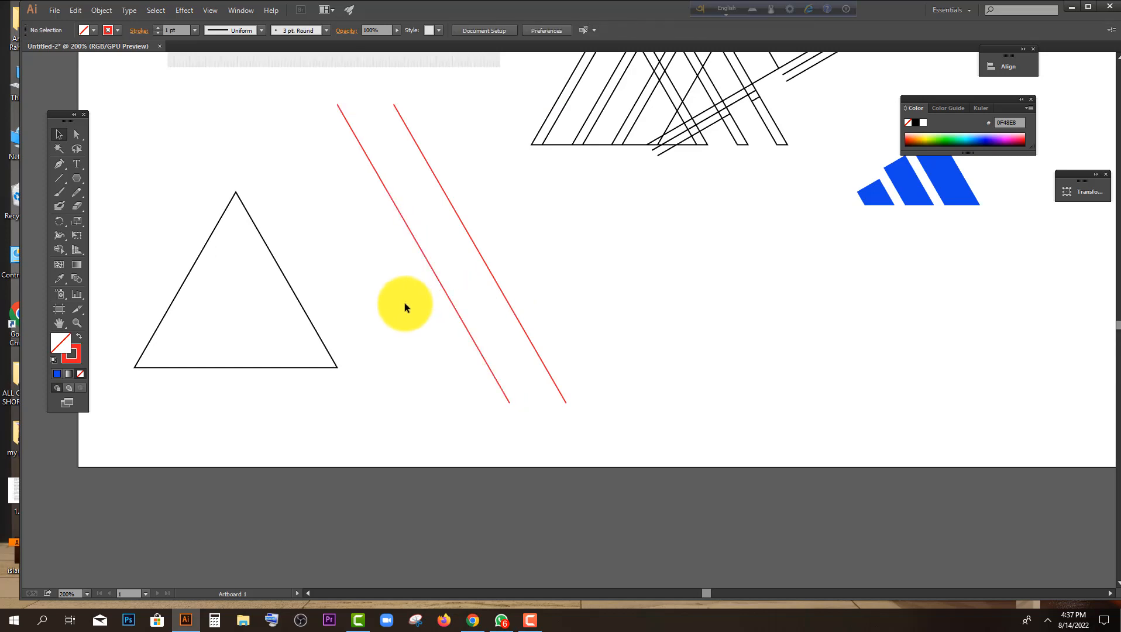
pyautogui.scroll(1, 423, 288)
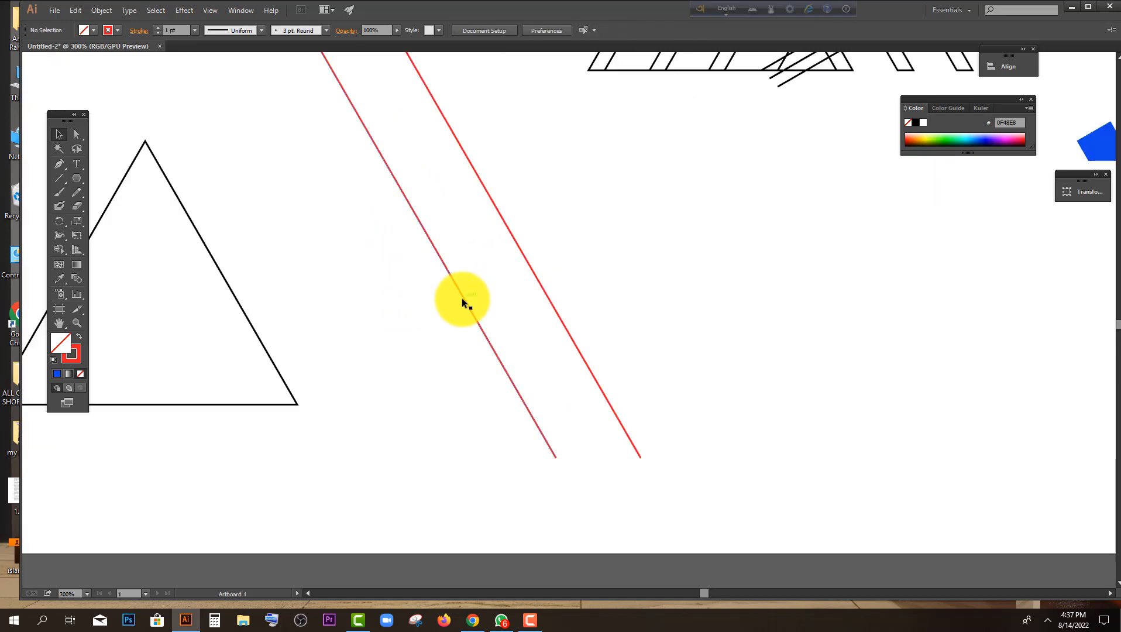
# Step: Copy the slanted line twice toward the triangle as a narrowly spaced parallel pair and give both copies a yellow outline
pyautogui.moveTo(462, 298); pyautogui.dragTo(425, 316)
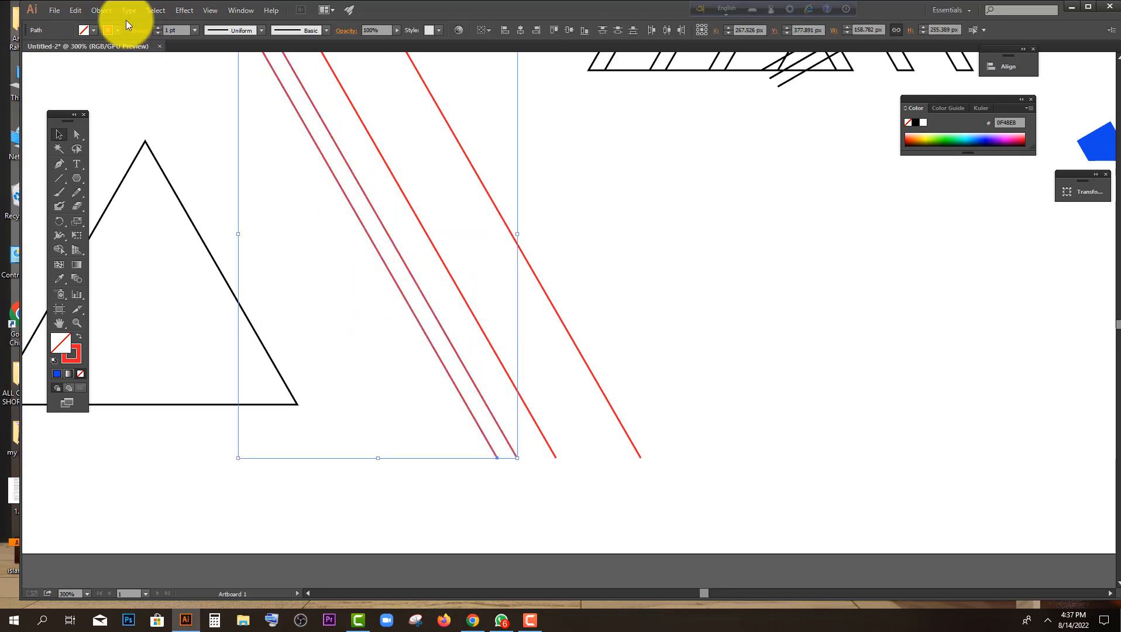
pyautogui.click(115, 32)
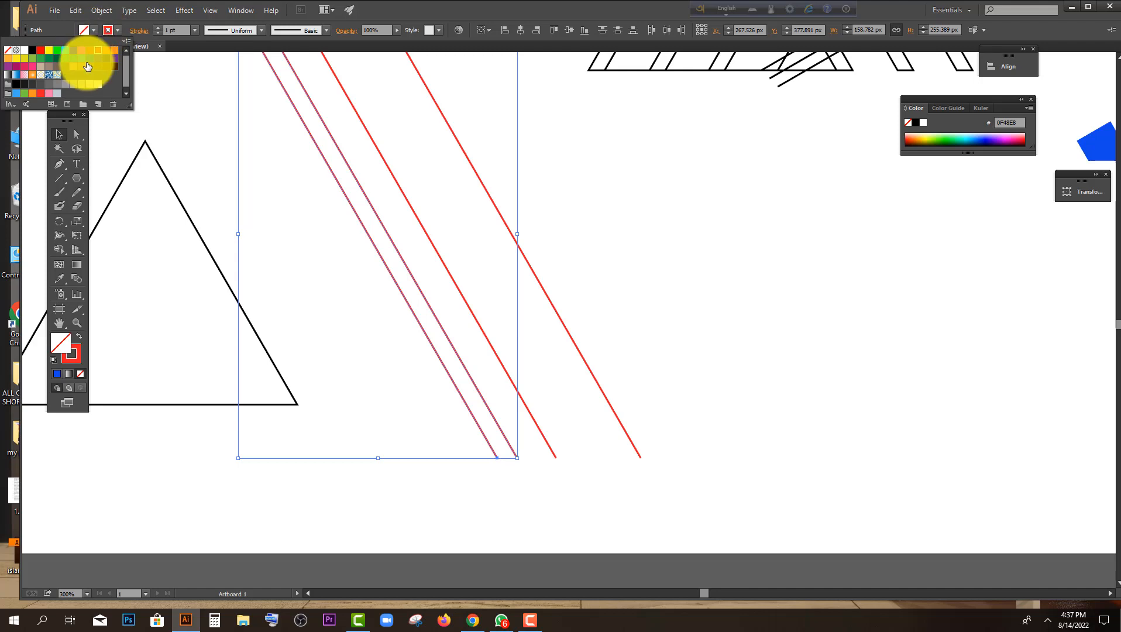
pyautogui.click(49, 50)
pyautogui.click(351, 265)
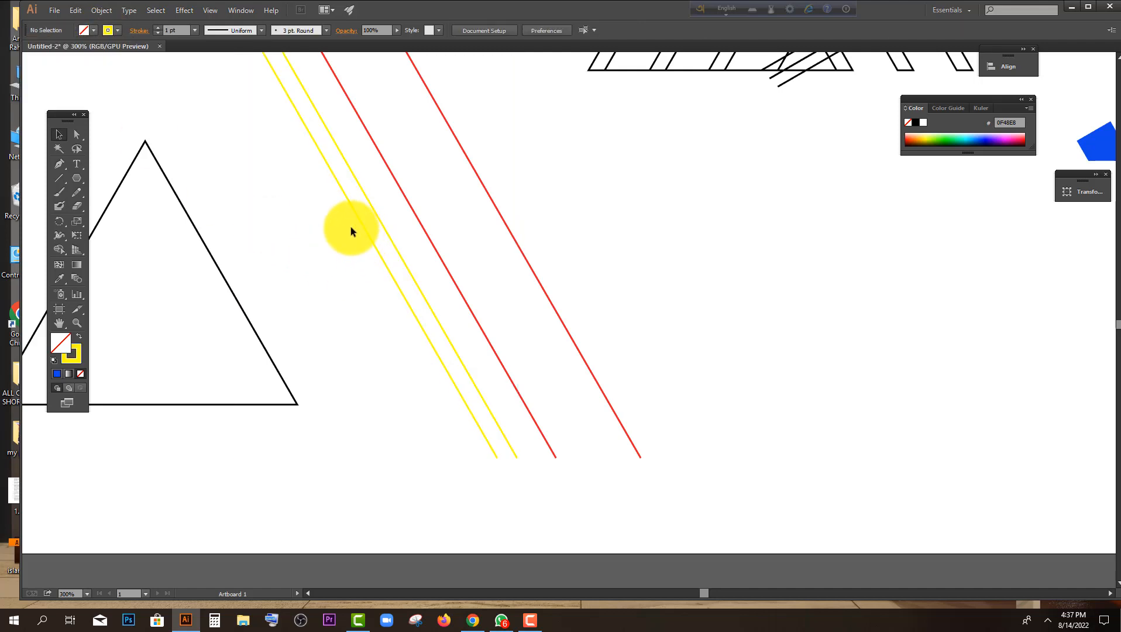
# Step: Group the two yellow lines together, and group the two red lines together
pyautogui.moveTo(394, 264); pyautogui.dragTo(396, 264)
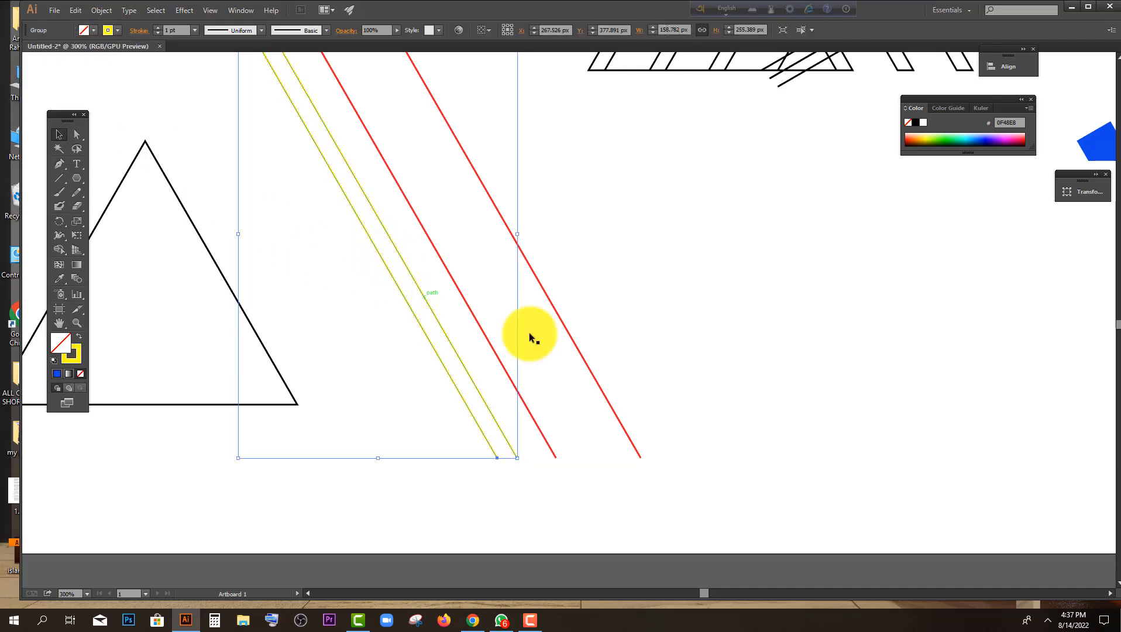
pyautogui.click(622, 476)
pyautogui.moveTo(646, 482); pyautogui.dragTo(537, 389)
pyautogui.click(715, 370)
pyautogui.scroll(-1, 697, 358)
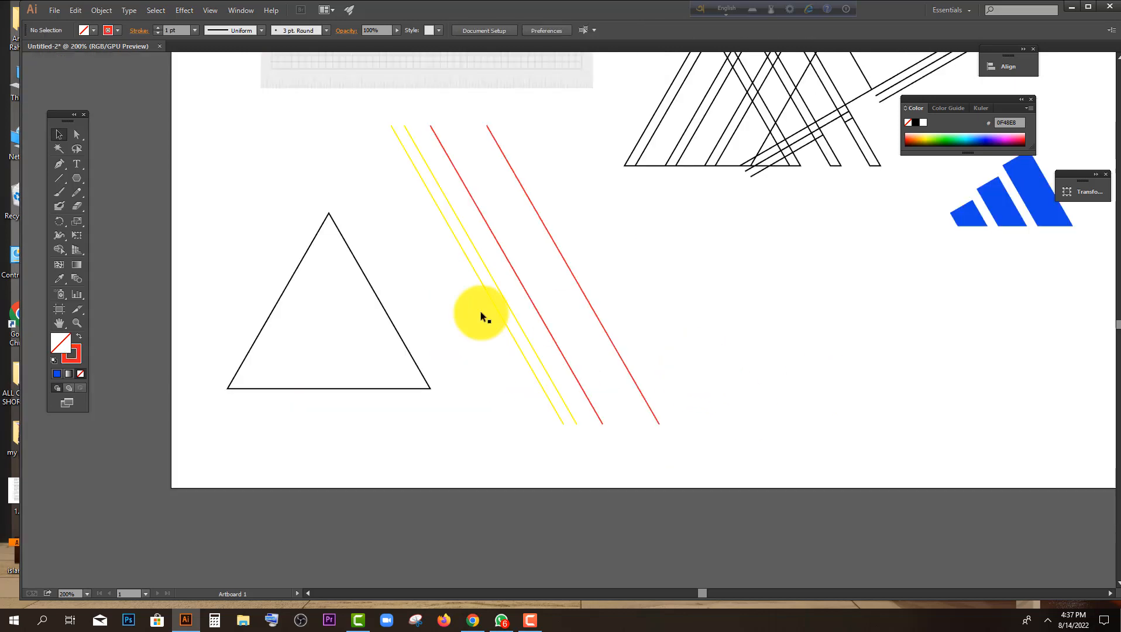
# Step: Move the yellow pair toward the red pair so its right line lies on the left red line
pyautogui.scroll(1, 515, 310)
pyautogui.scroll(1, 583, 311)
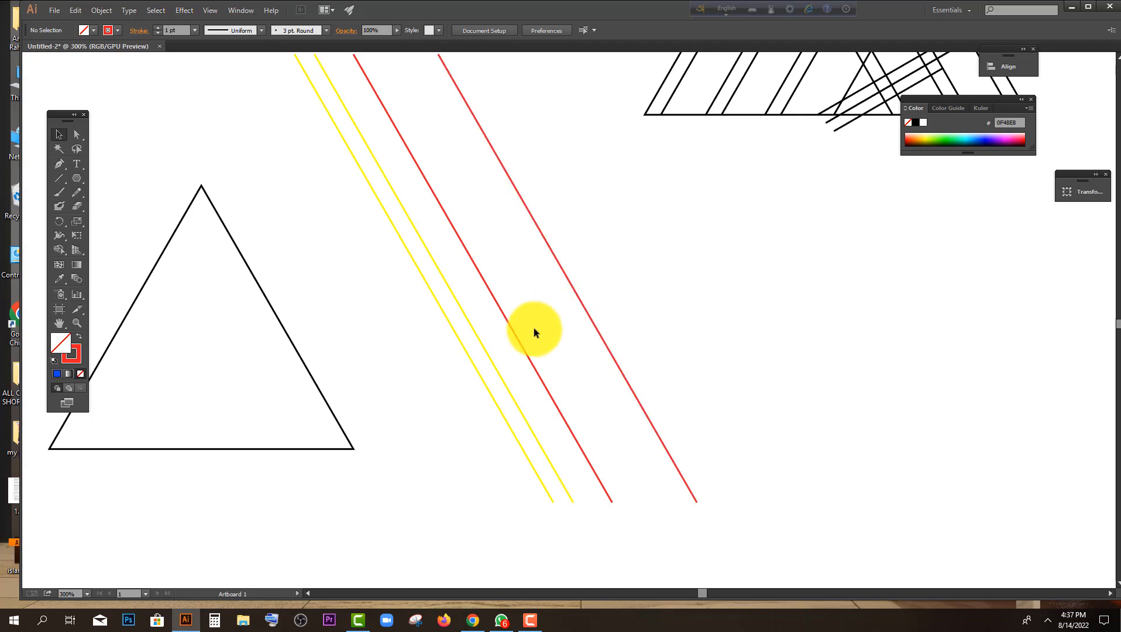
pyautogui.scroll(-3, 520, 347)
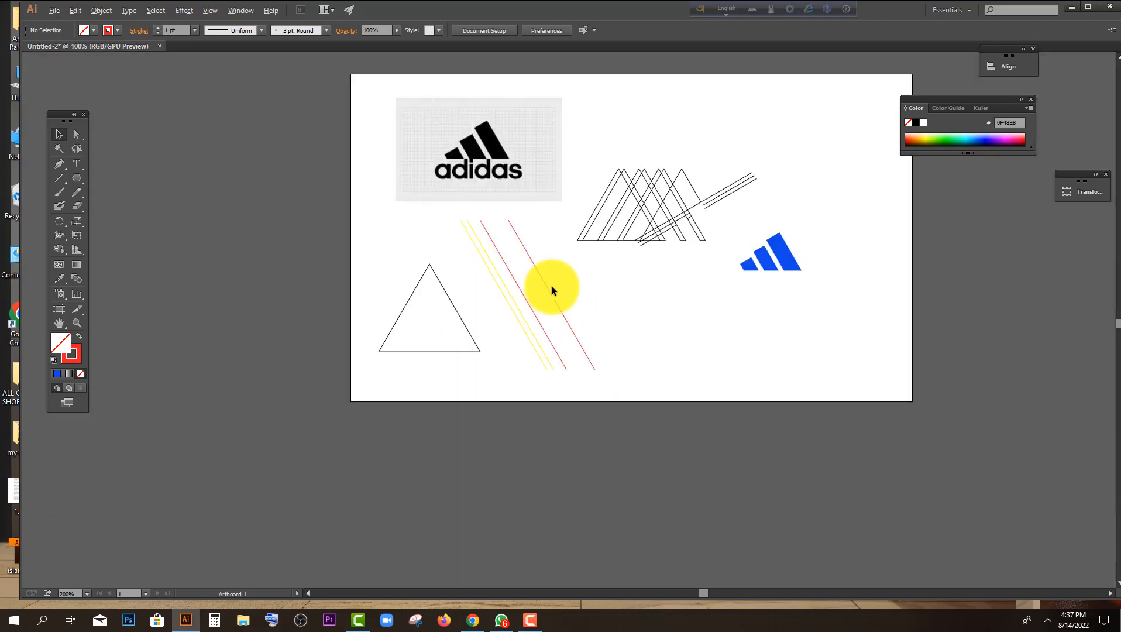
pyautogui.scroll(5, 527, 345)
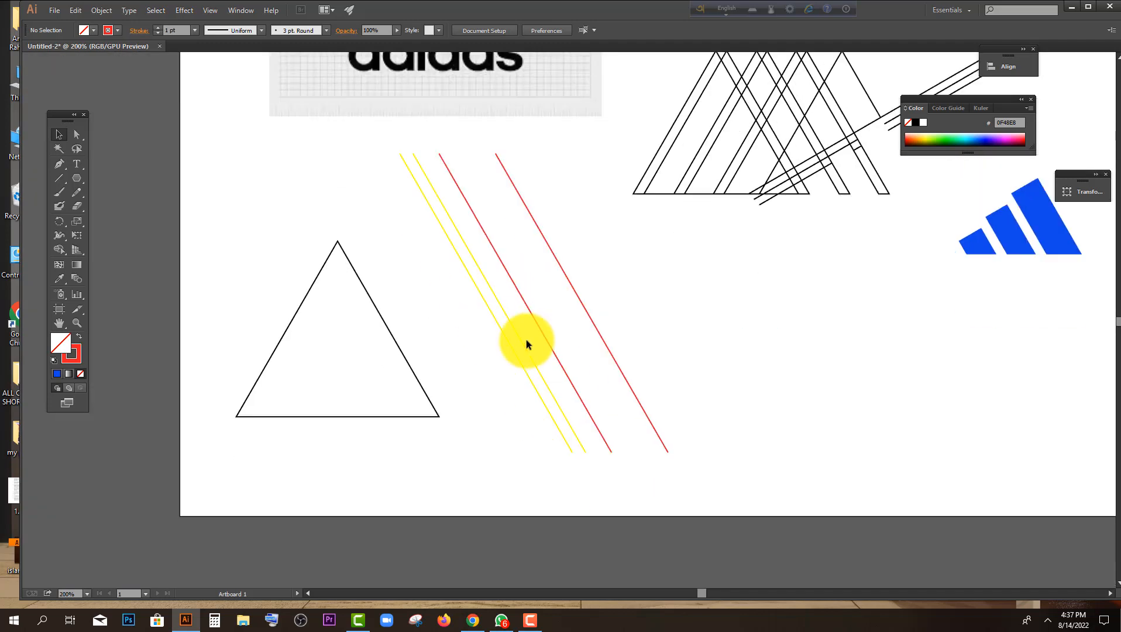
pyautogui.moveTo(527, 368); pyautogui.dragTo(620, 388)
pyautogui.click(491, 383)
# Step: Move the red and yellow pairs together onto the triangle, with the outer red line along its right side
pyautogui.scroll(-4, 491, 383)
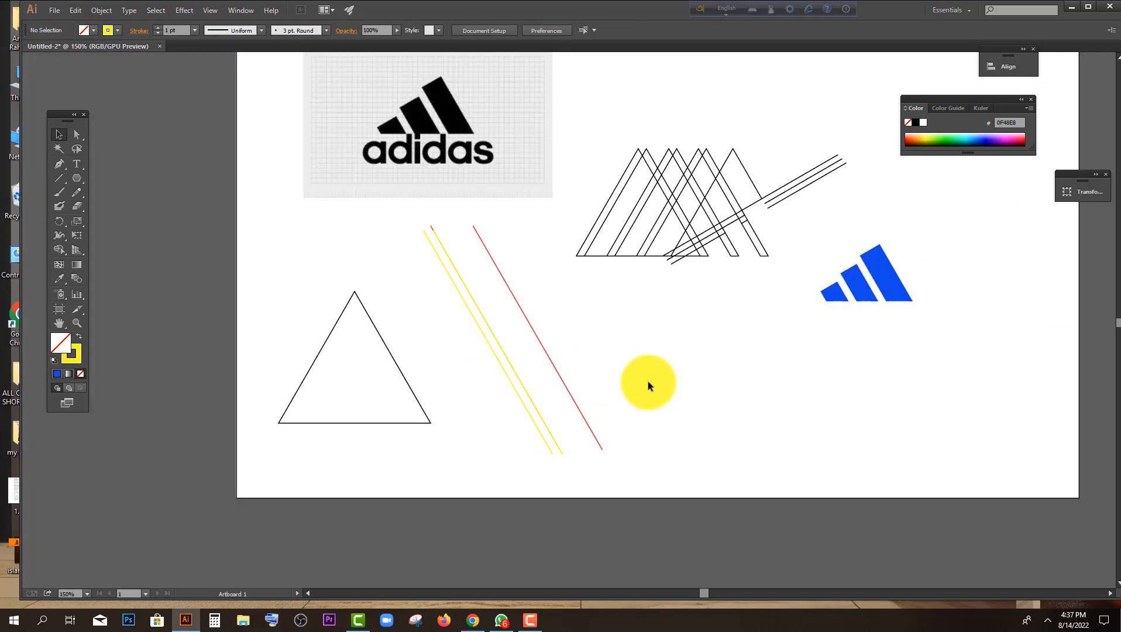
pyautogui.scroll(-1, 649, 384)
pyautogui.moveTo(652, 422); pyautogui.dragTo(498, 328)
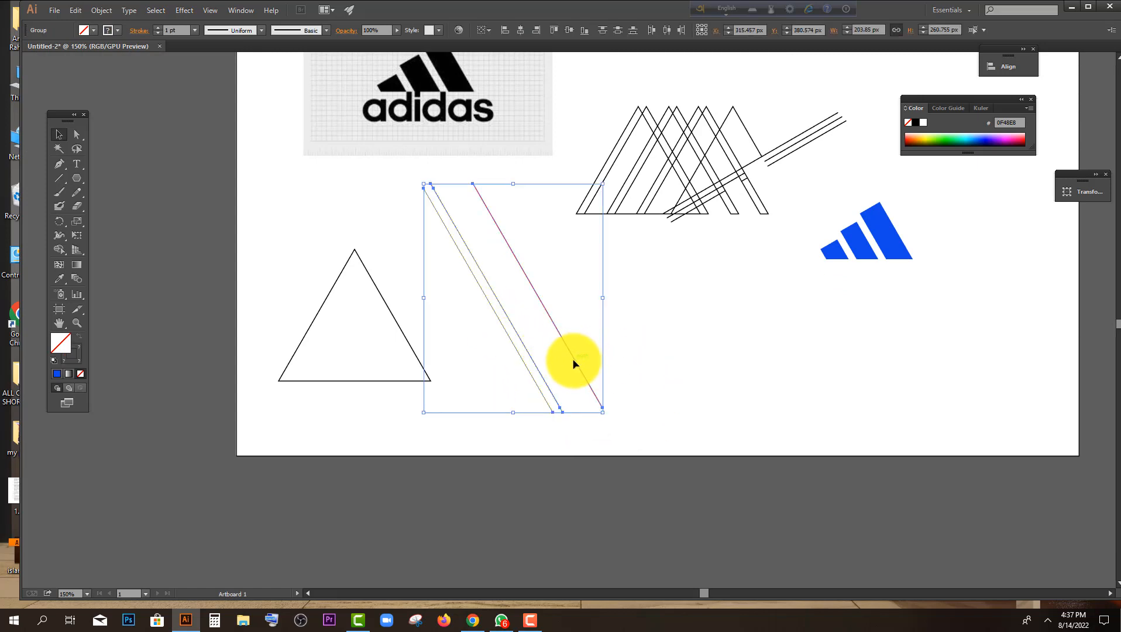
pyautogui.moveTo(573, 364); pyautogui.dragTo(383, 372)
# Step: Fine-tune the position of the guide lines so the outer red line meets the triangle's lower-right corner
pyautogui.scroll(2, 251, 296)
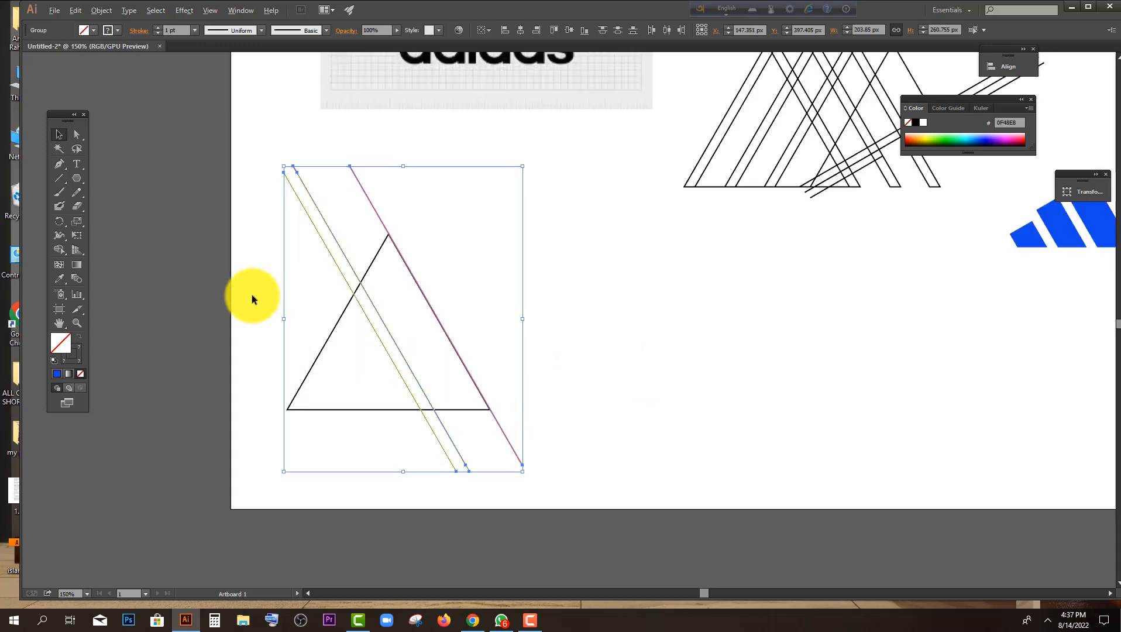
pyautogui.scroll(4, 583, 300)
pyautogui.scroll(-6, 417, 349)
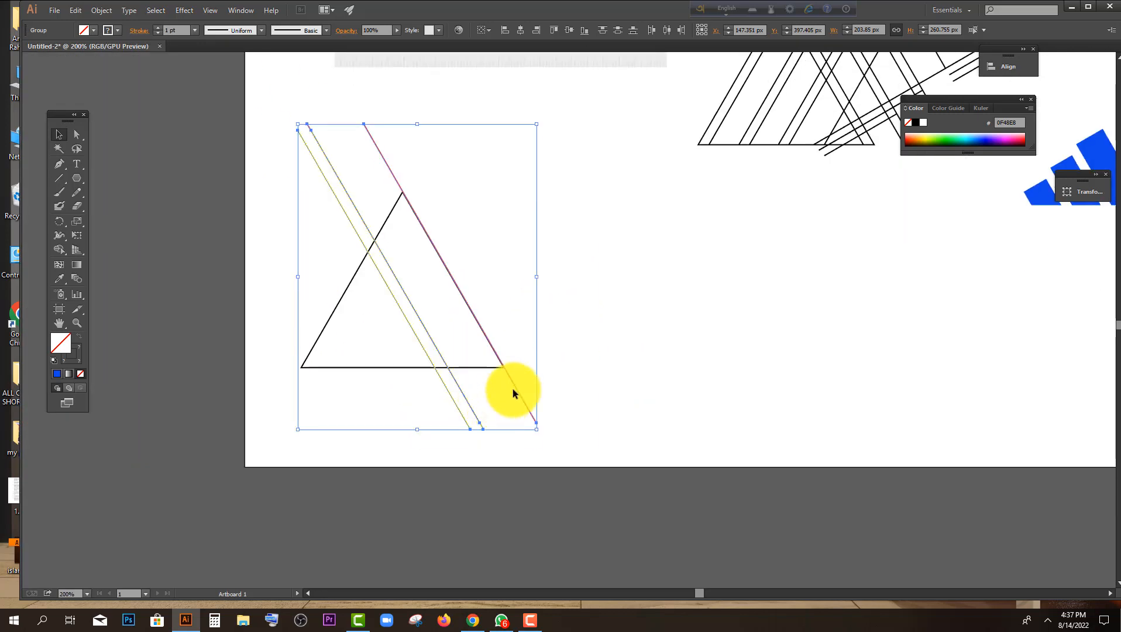
pyautogui.scroll(9, 510, 390)
pyautogui.moveTo(498, 326); pyautogui.dragTo(494, 325)
pyautogui.click(607, 312)
pyautogui.scroll(-7, 645, 315)
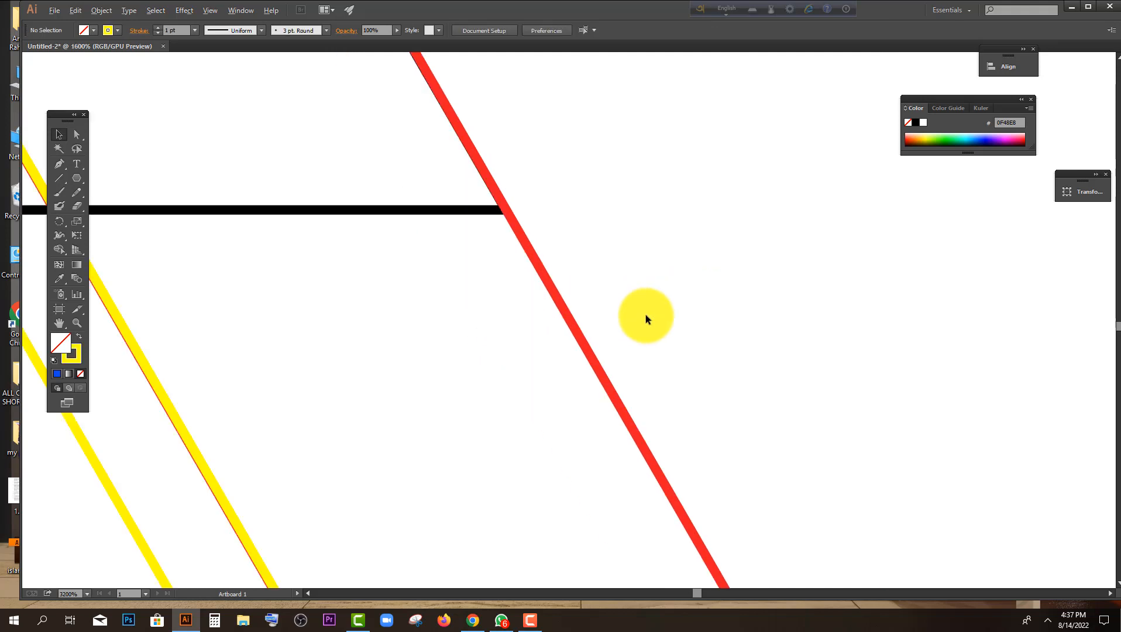
# Step: Duplicate the red pair to the left so the copy's right line lies on the left yellow line
pyautogui.scroll(2, 430, 345)
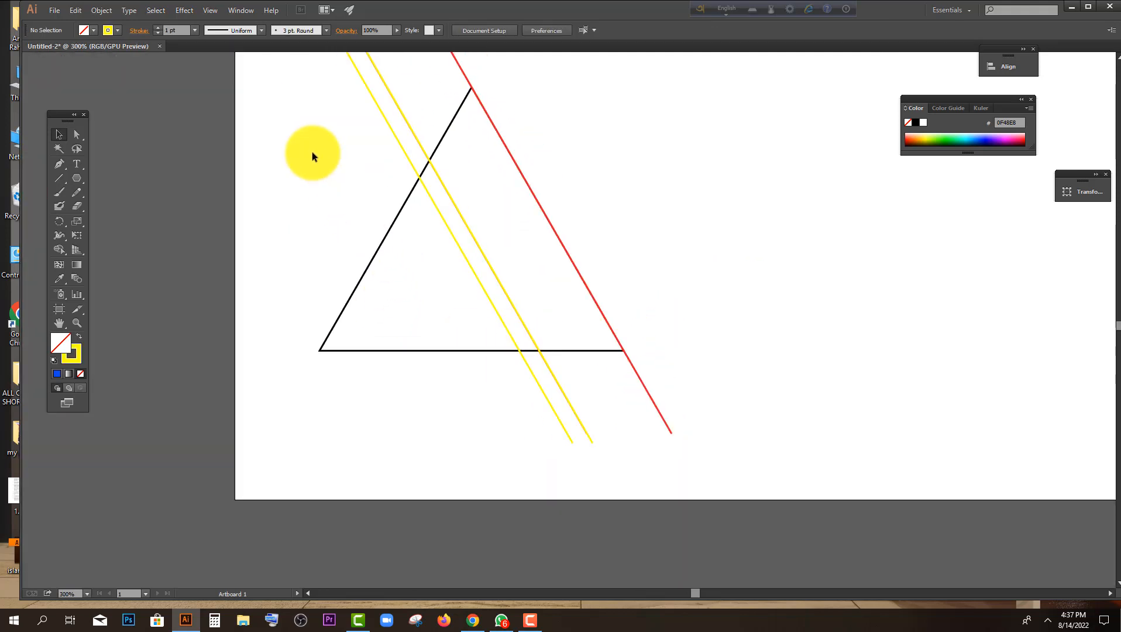
pyautogui.scroll(1, 296, 170)
pyautogui.click(692, 336)
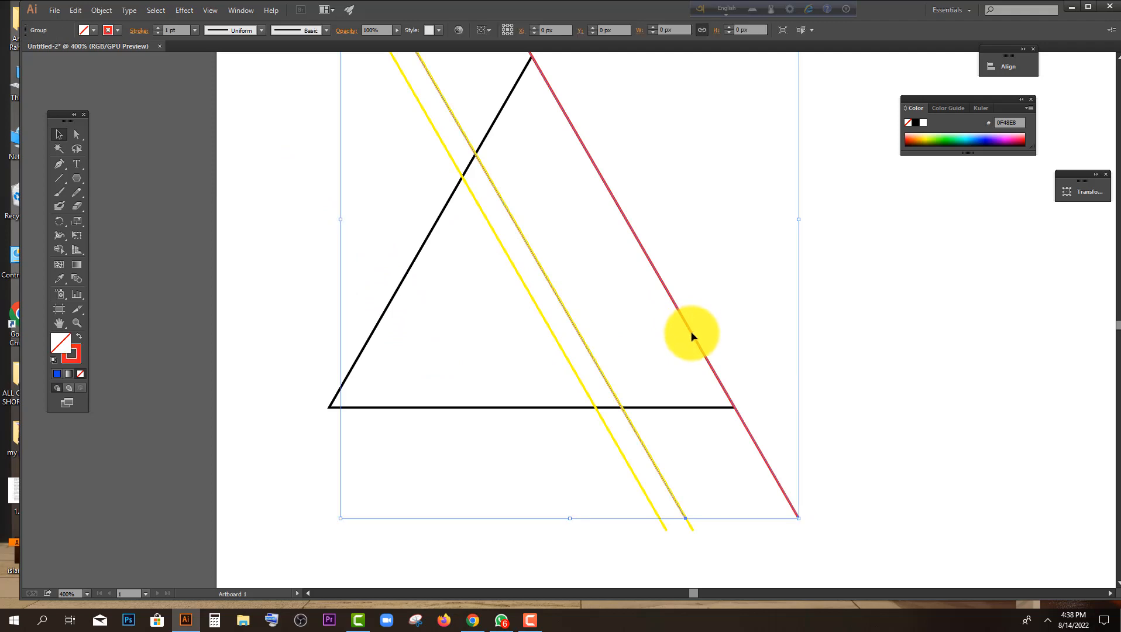
pyautogui.click(760, 420)
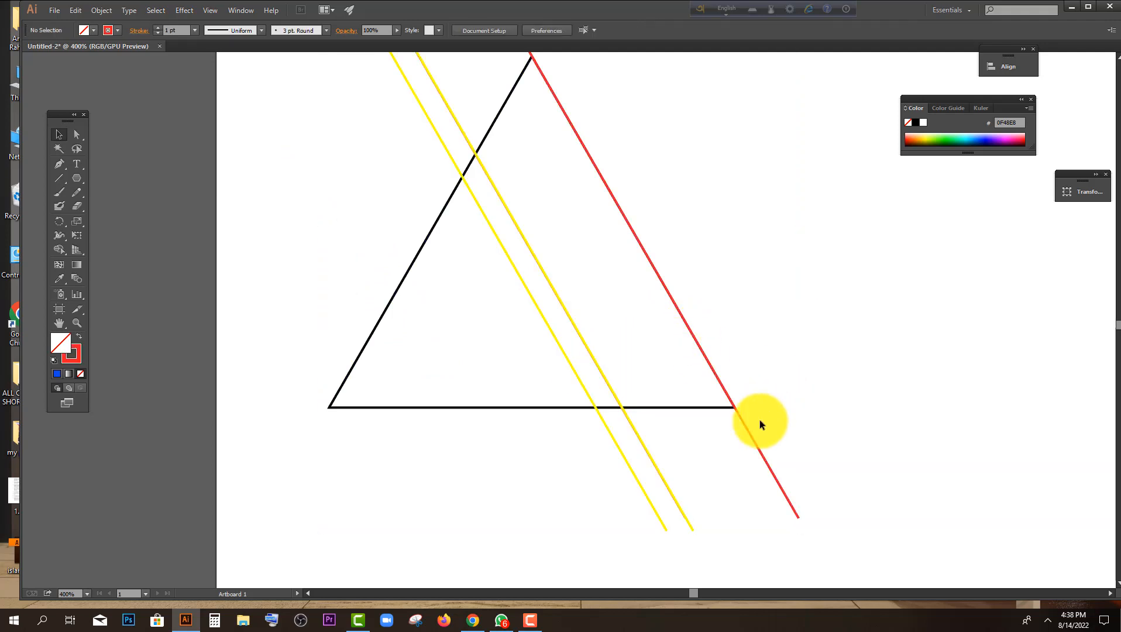
pyautogui.moveTo(750, 436); pyautogui.dragTo(625, 461)
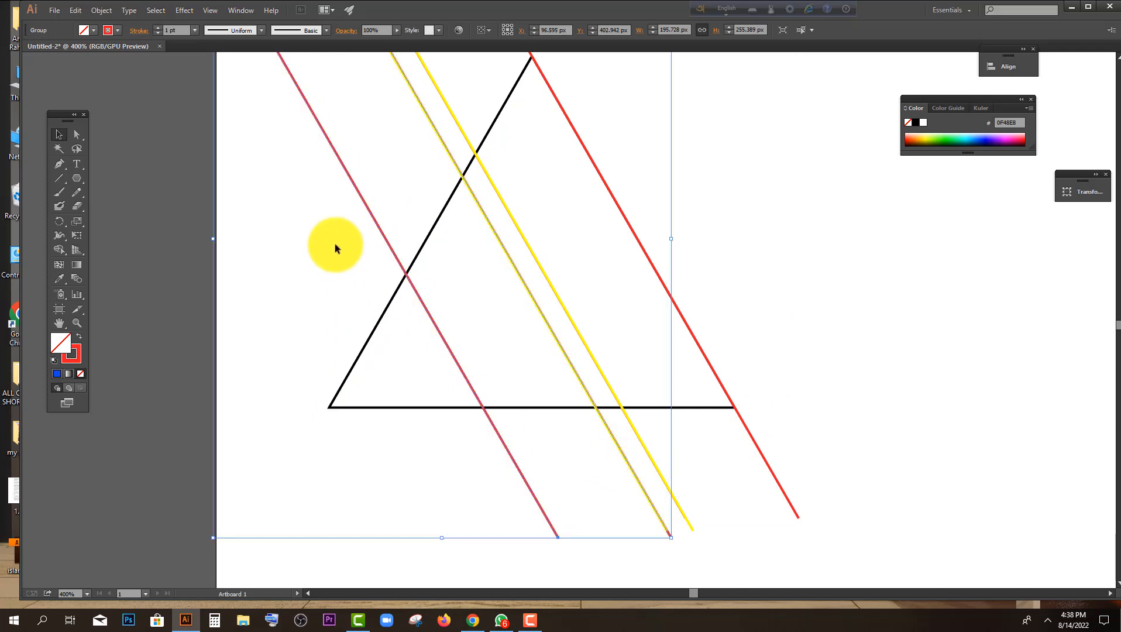
pyautogui.click(284, 213)
# Step: Duplicate the yellow pair to the left so the copy's right line lies on the leftmost red line
pyautogui.scroll(-2, 714, 415)
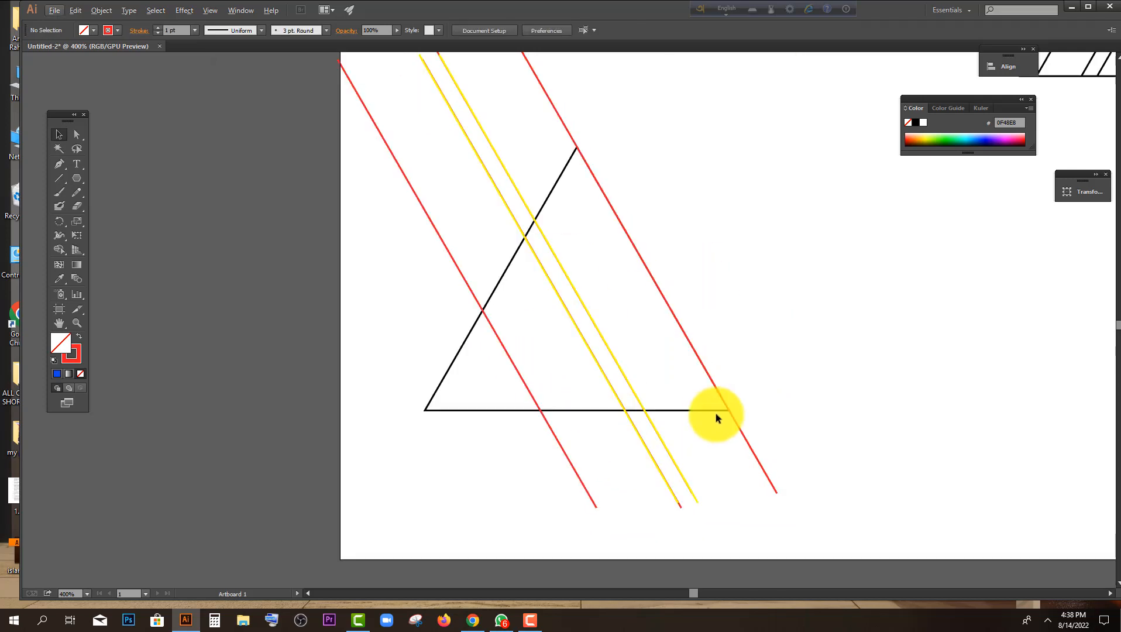
pyautogui.click(636, 359)
pyautogui.scroll(-1, 638, 358)
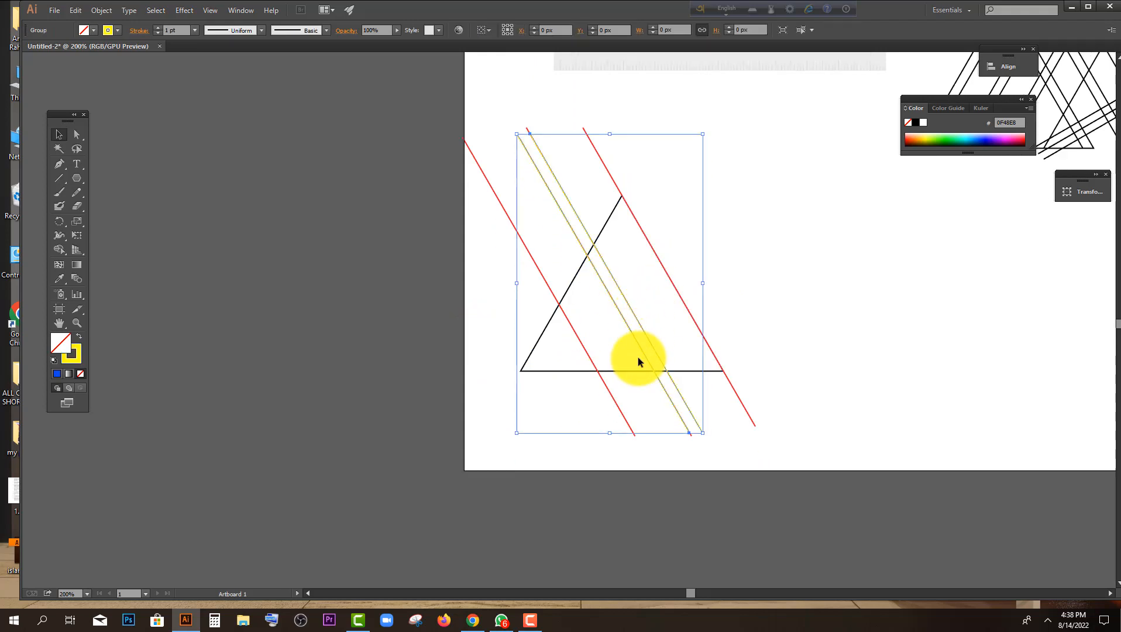
pyautogui.moveTo(656, 353); pyautogui.dragTo(601, 376)
pyautogui.click(478, 321)
pyautogui.scroll(-2, 495, 359)
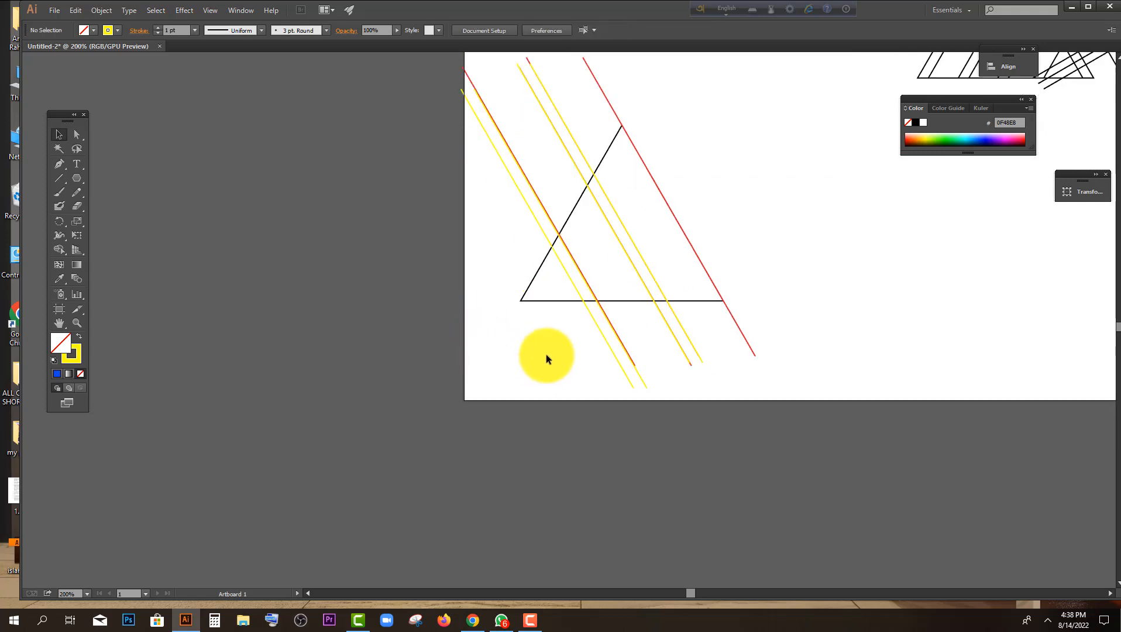
# Step: Add another copy of the red pair, with its right line on the leftmost yellow line and its left line at the triangle's lower-left corner
pyautogui.scroll(1, 525, 300)
pyautogui.click(834, 321)
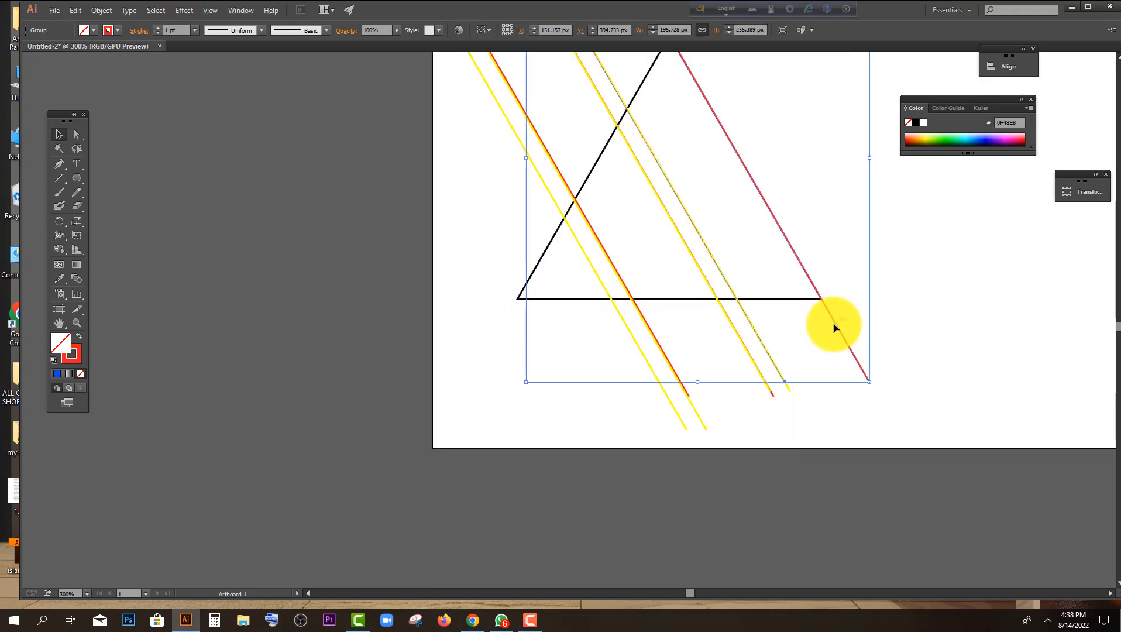
pyautogui.moveTo(835, 328); pyautogui.dragTo(648, 372)
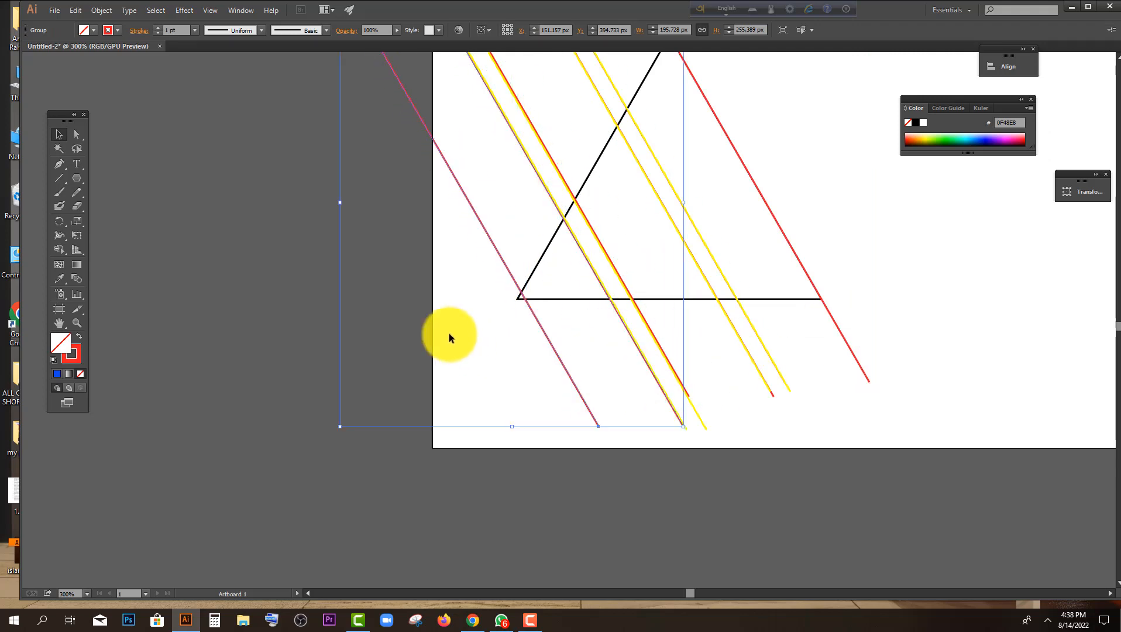
pyautogui.click(425, 327)
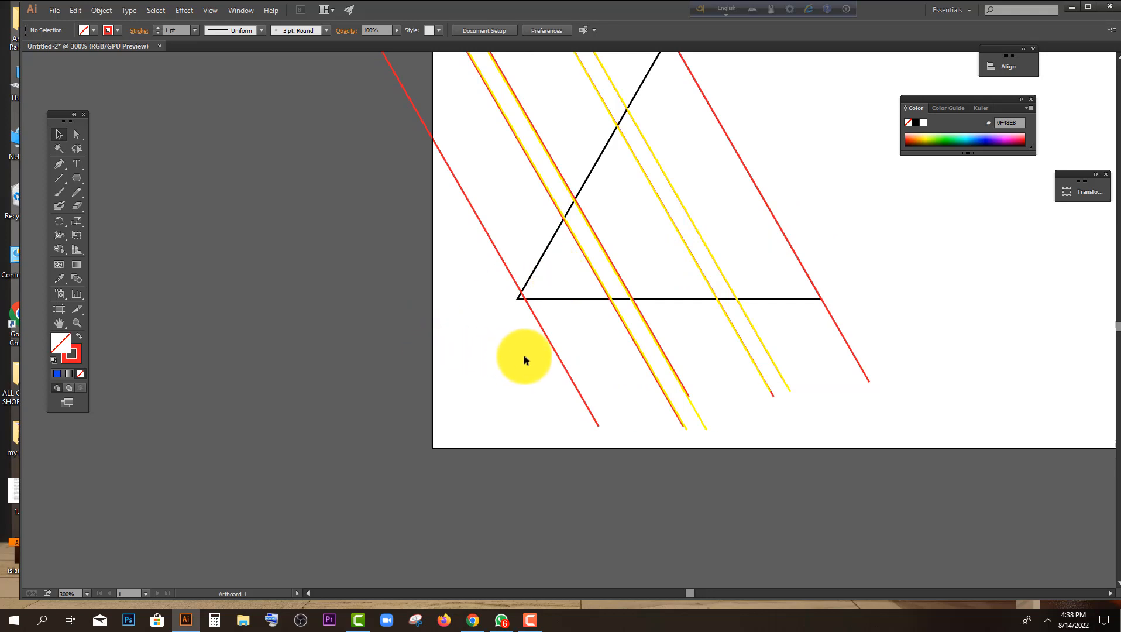
# Step: Try to enlarge the triangle from its lower-left corner
pyautogui.scroll(-2, 524, 356)
pyautogui.click(568, 249)
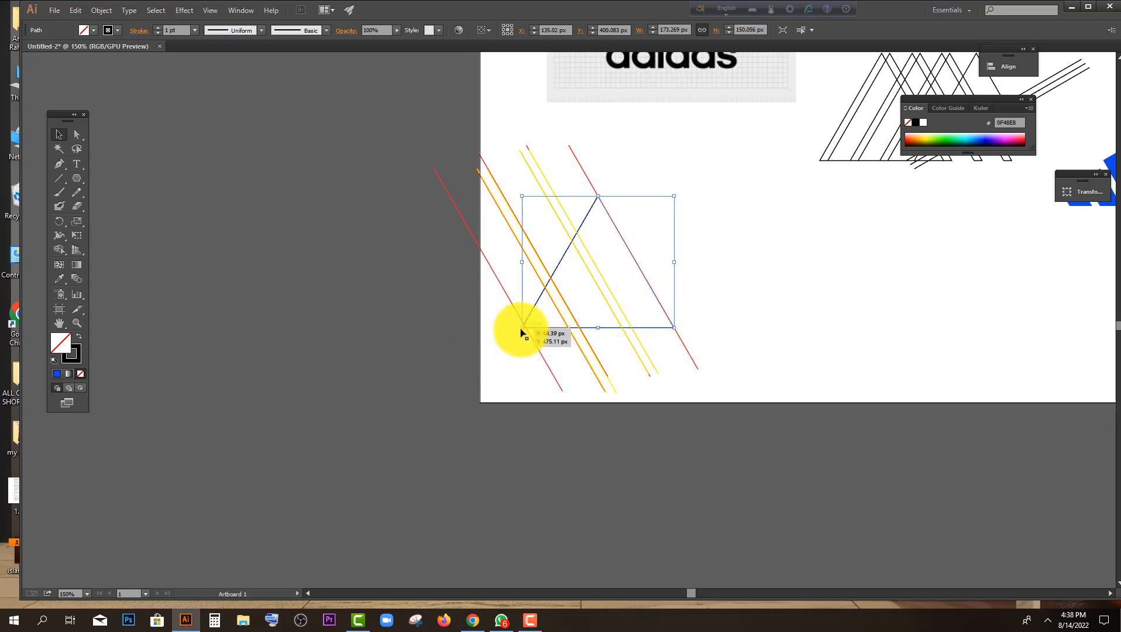
pyautogui.moveTo(522, 327); pyautogui.dragTo(455, 359)
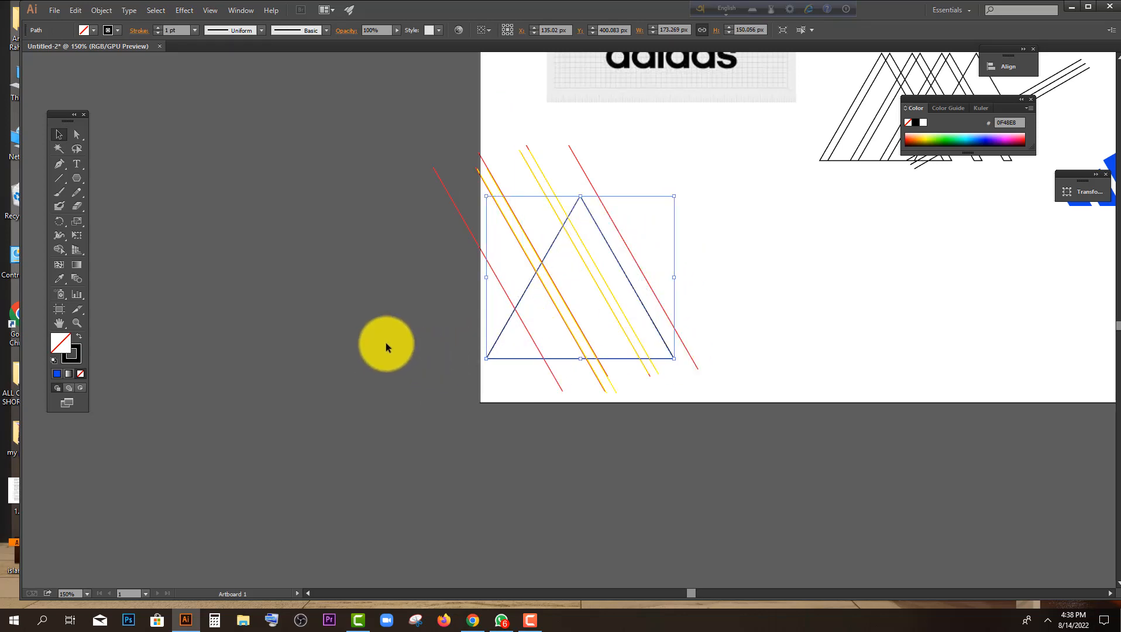
pyautogui.hotkey('ctrl', 'z')
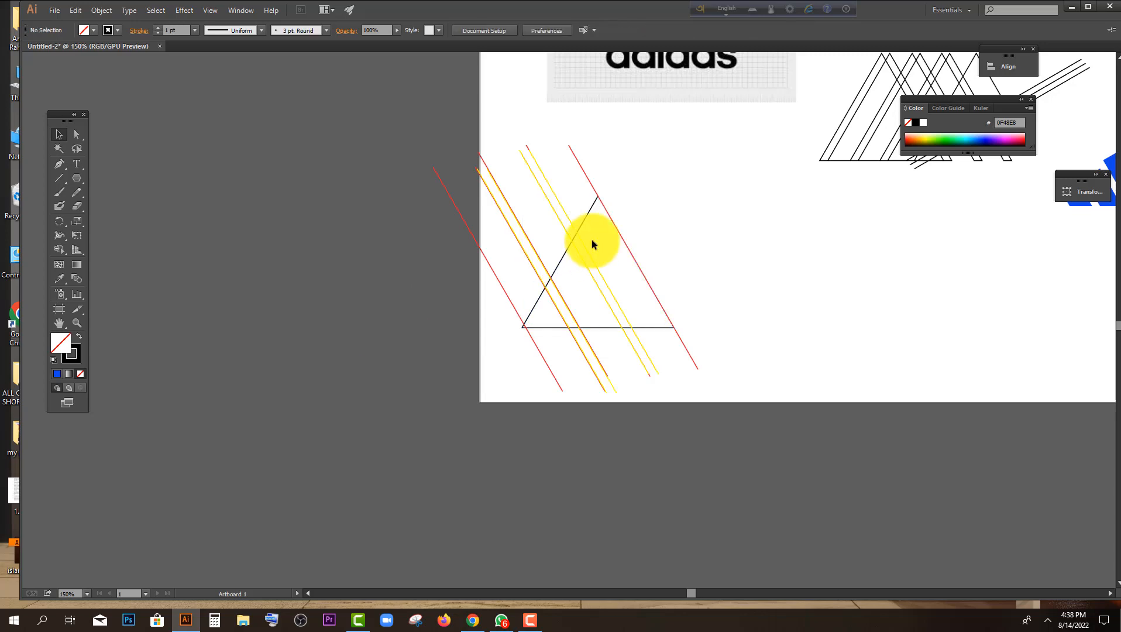
# Step: Enlarge the triangle proportionally to about 211 × 183 px from its upper-left, keeping its lower-right corner fixed
pyautogui.scroll(1, 535, 202)
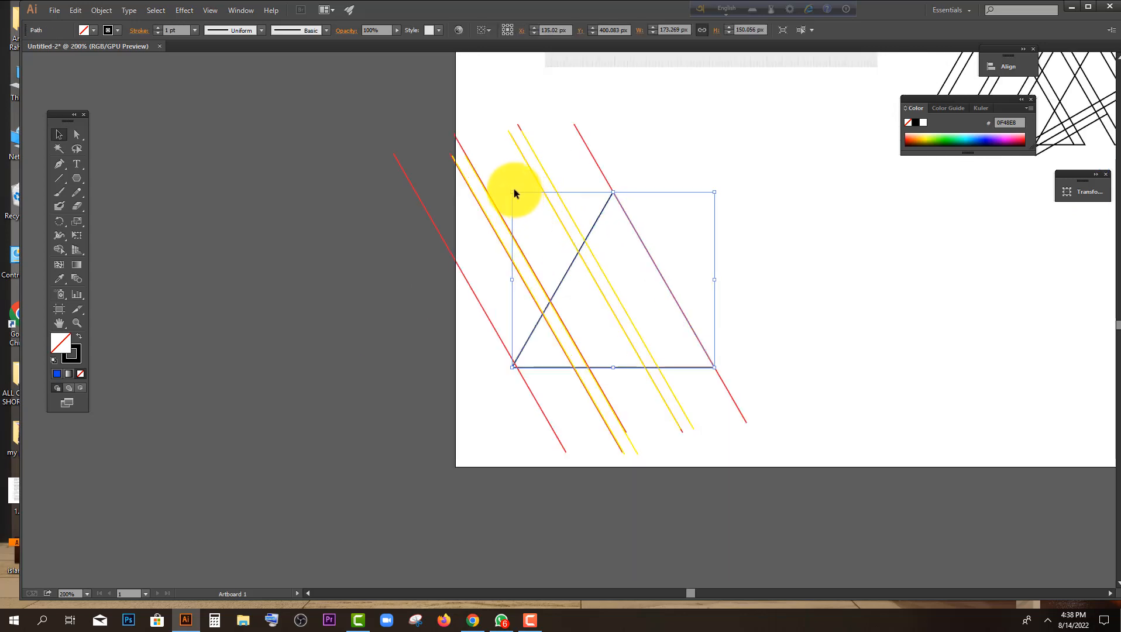
pyautogui.moveTo(510, 193); pyautogui.dragTo(378, 150)
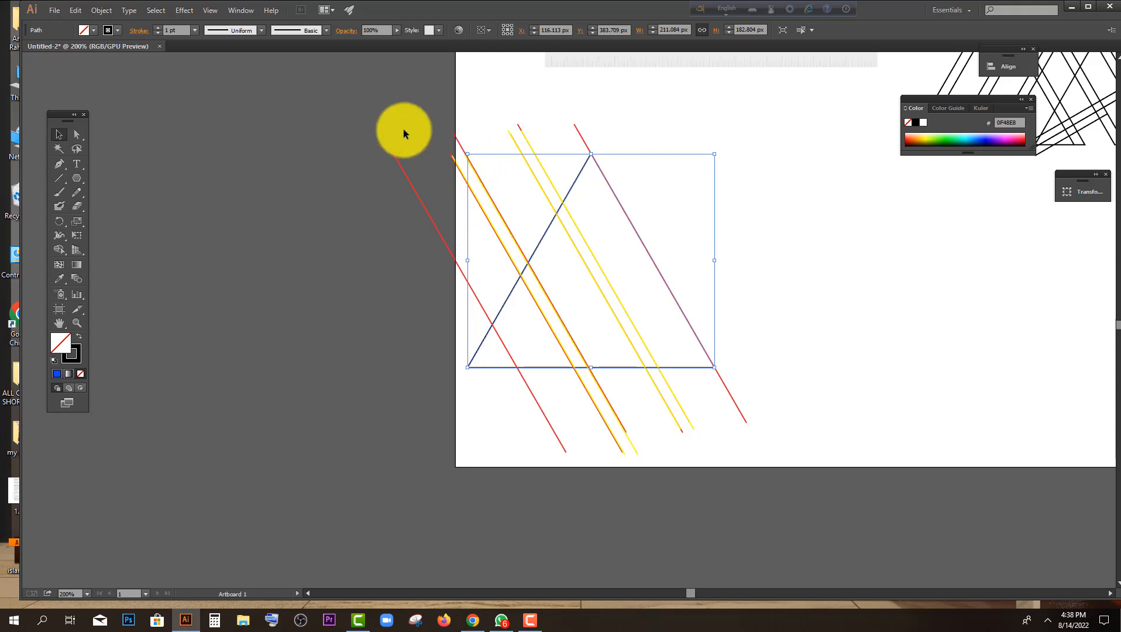
pyautogui.click(363, 301)
pyautogui.scroll(-1, 362, 301)
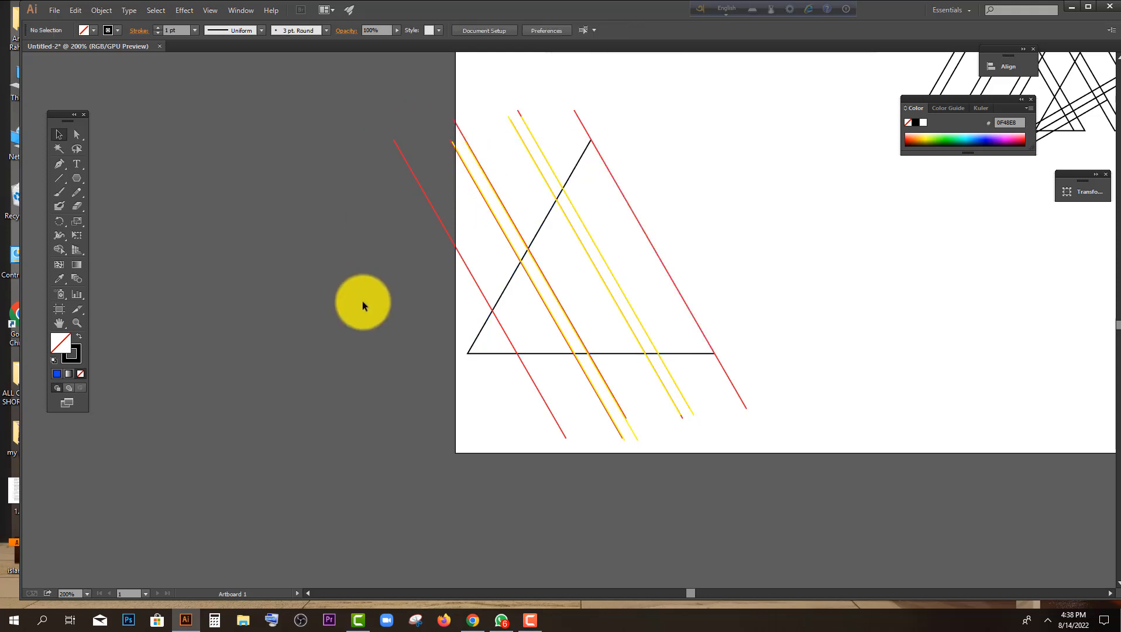
# Step: Duplicate the yellow pair to the left so the copy's right line lies on the leftmost red line
pyautogui.scroll(1, 357, 303)
pyautogui.scroll(-1, 580, 338)
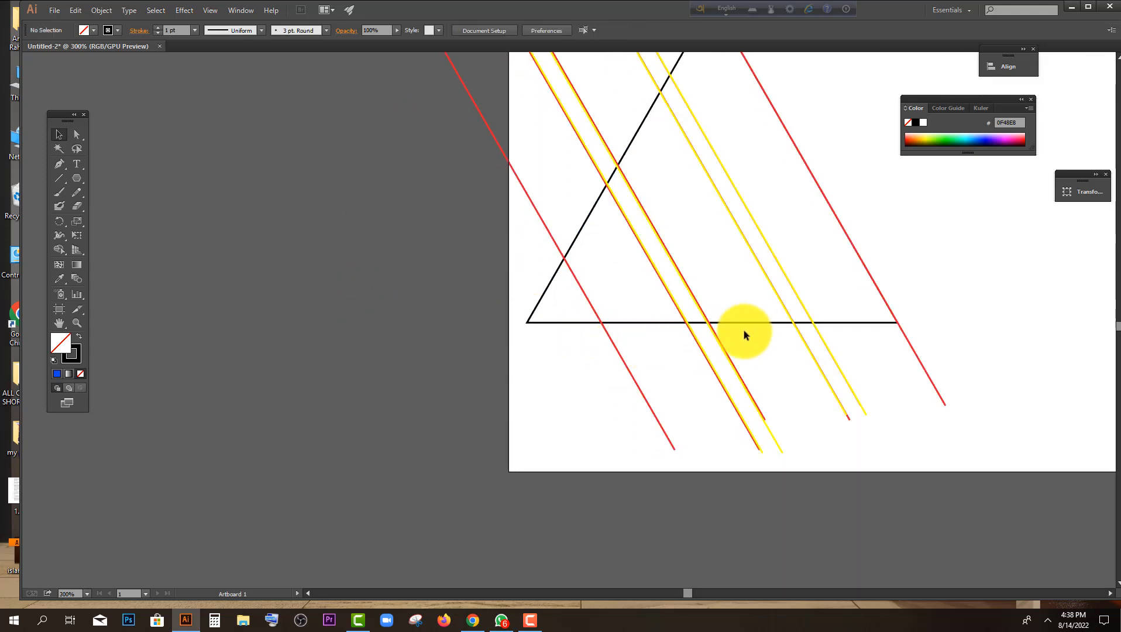
pyautogui.click(810, 317)
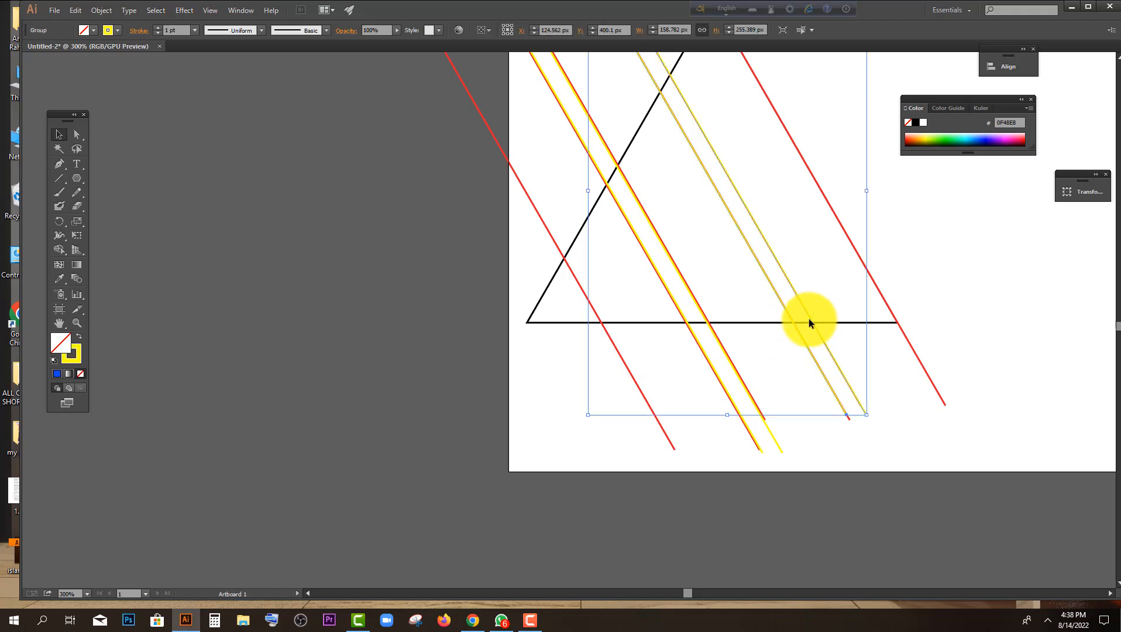
pyautogui.moveTo(812, 321); pyautogui.dragTo(623, 360)
pyautogui.click(440, 307)
pyautogui.scroll(3, 730, 285)
pyautogui.scroll(-1, 685, 312)
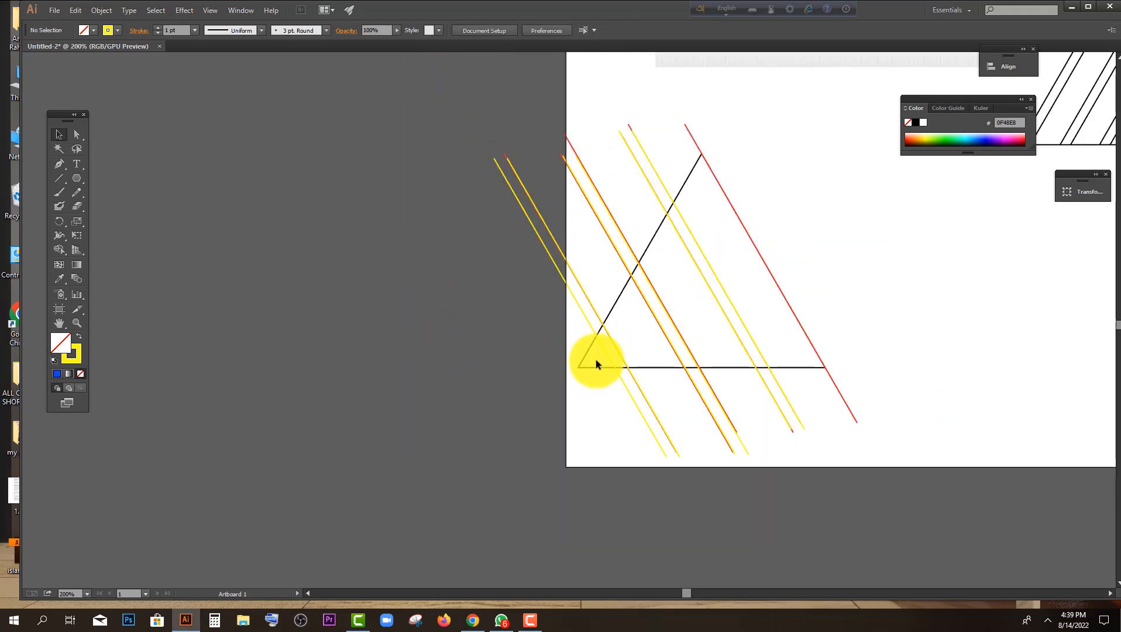
# Step: Duplicate the leftmost yellow pair into the empty area left of the artboard
pyautogui.scroll(-1, 596, 360)
pyautogui.scroll(-2, 478, 314)
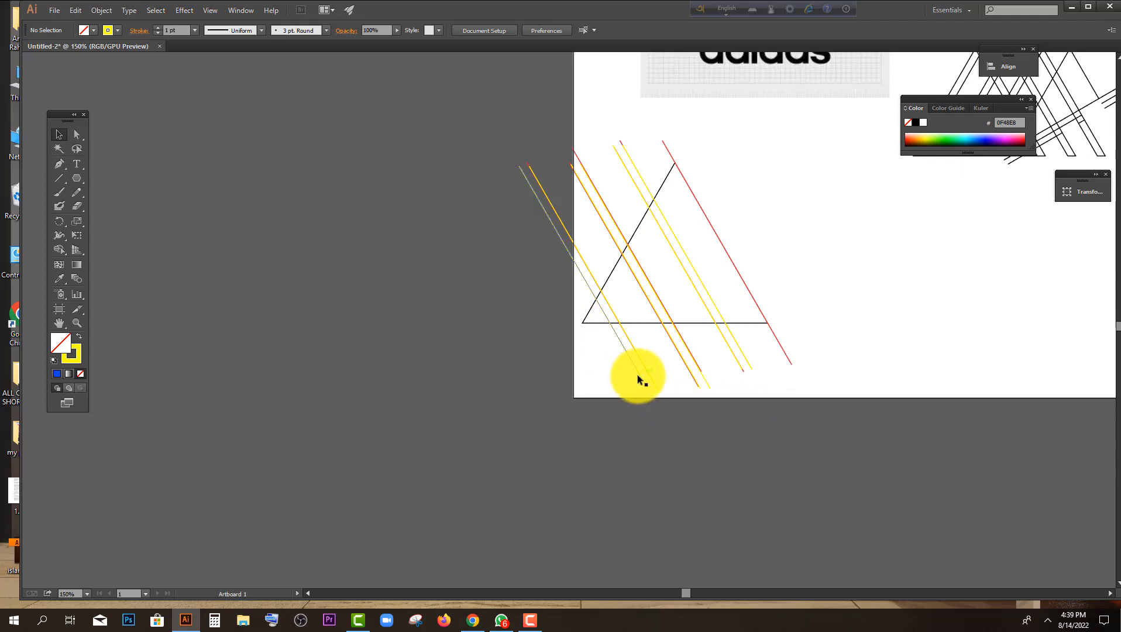
pyautogui.moveTo(638, 375); pyautogui.dragTo(509, 364)
pyautogui.click(561, 363)
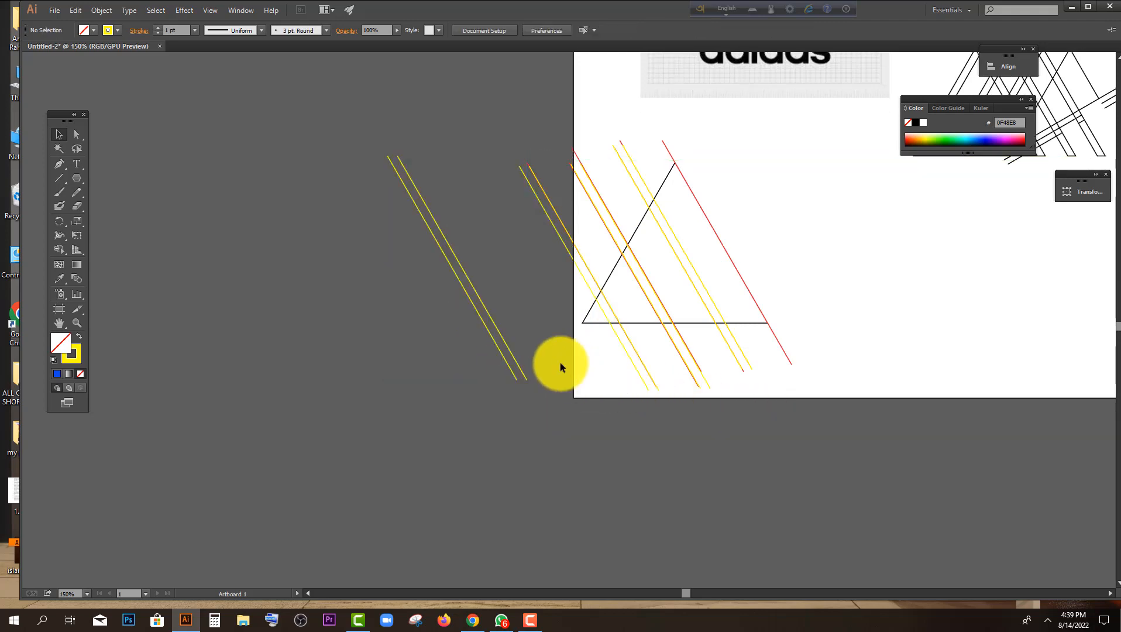
# Step: Reflect the separate yellow pair outside the artboard across the vertical axis
pyautogui.click(494, 321)
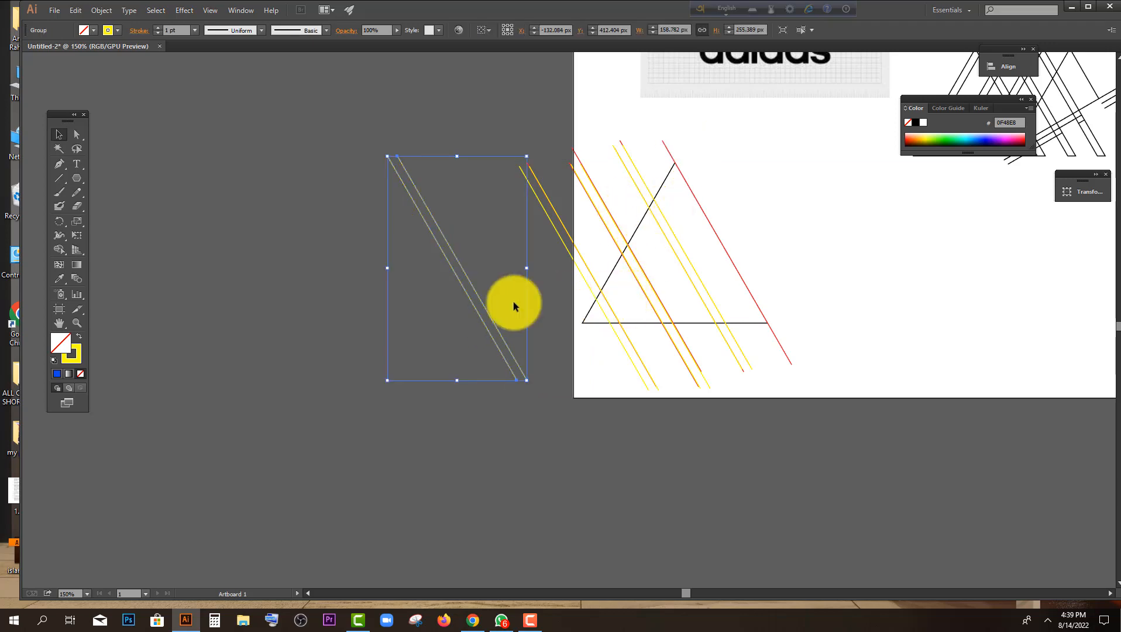
pyautogui.rightClick(488, 318)
pyautogui.moveTo(536, 402)
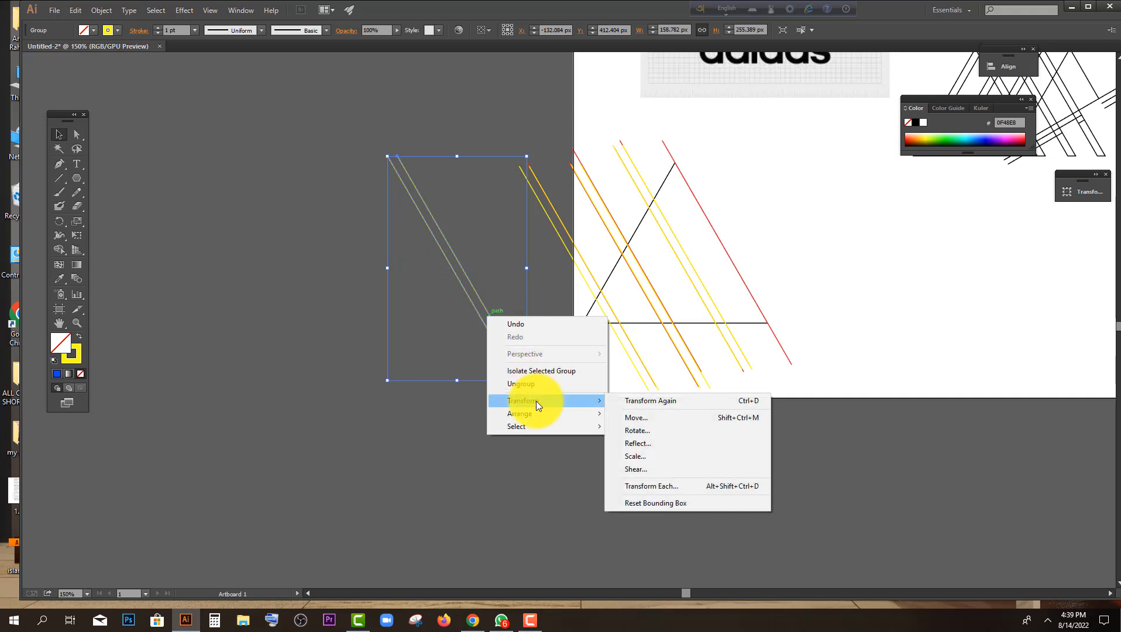
pyautogui.click(635, 445)
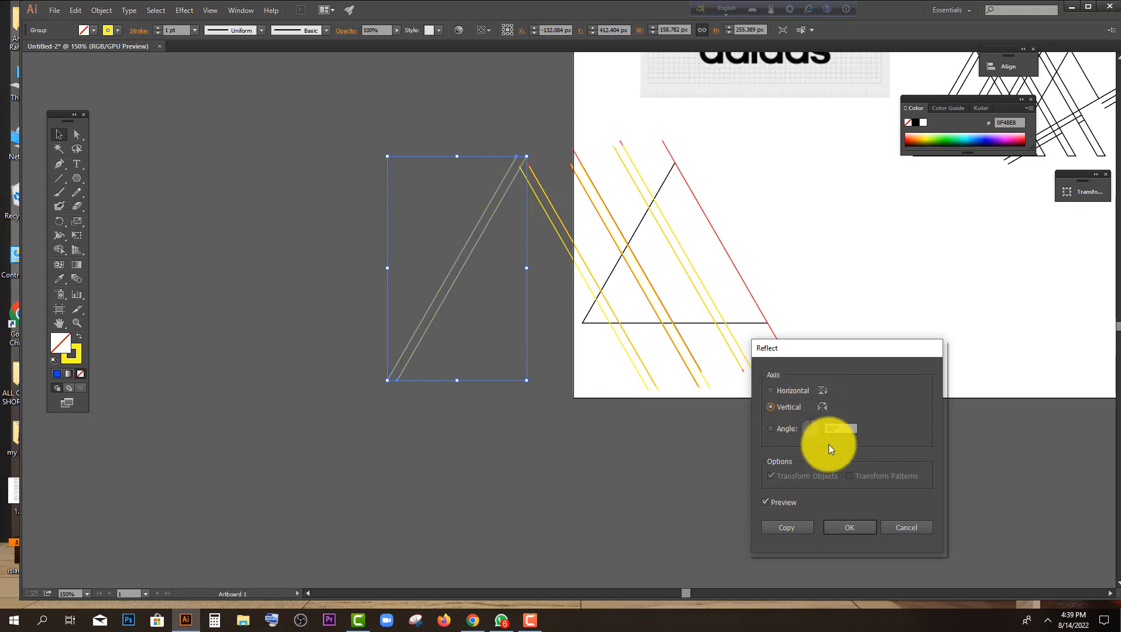
pyautogui.click(850, 528)
pyautogui.click(518, 445)
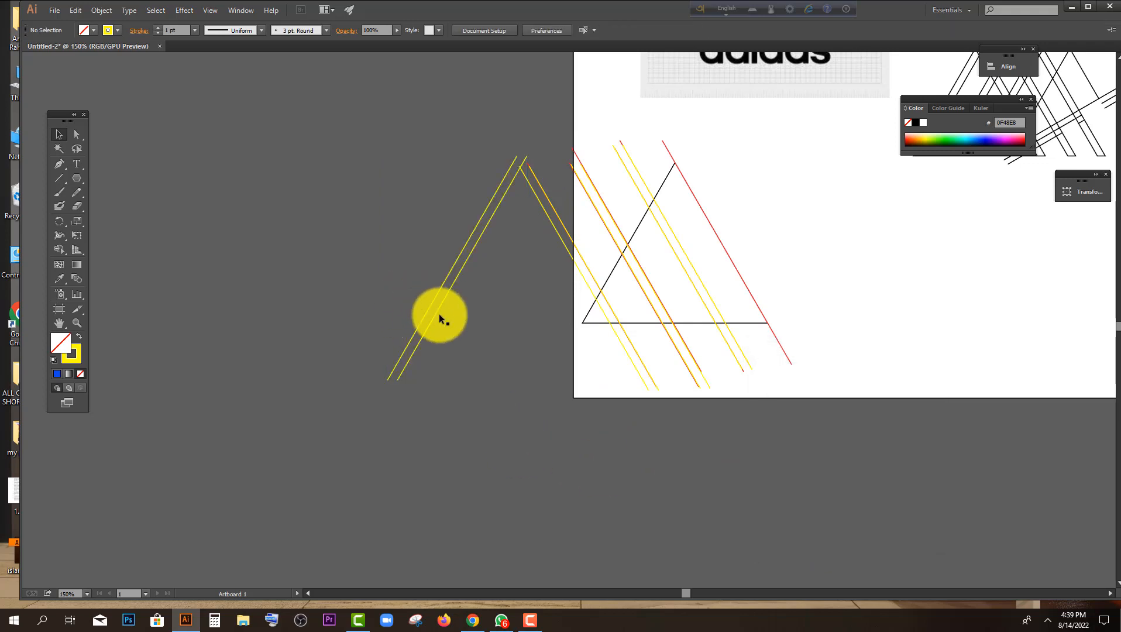
# Step: Move the reflected pair so its left line lies on the triangle's left edge, and recolour its stroke pinkish red
pyautogui.moveTo(436, 312); pyautogui.dragTo(616, 288)
pyautogui.scroll(1, 521, 328)
pyautogui.scroll(2, 562, 345)
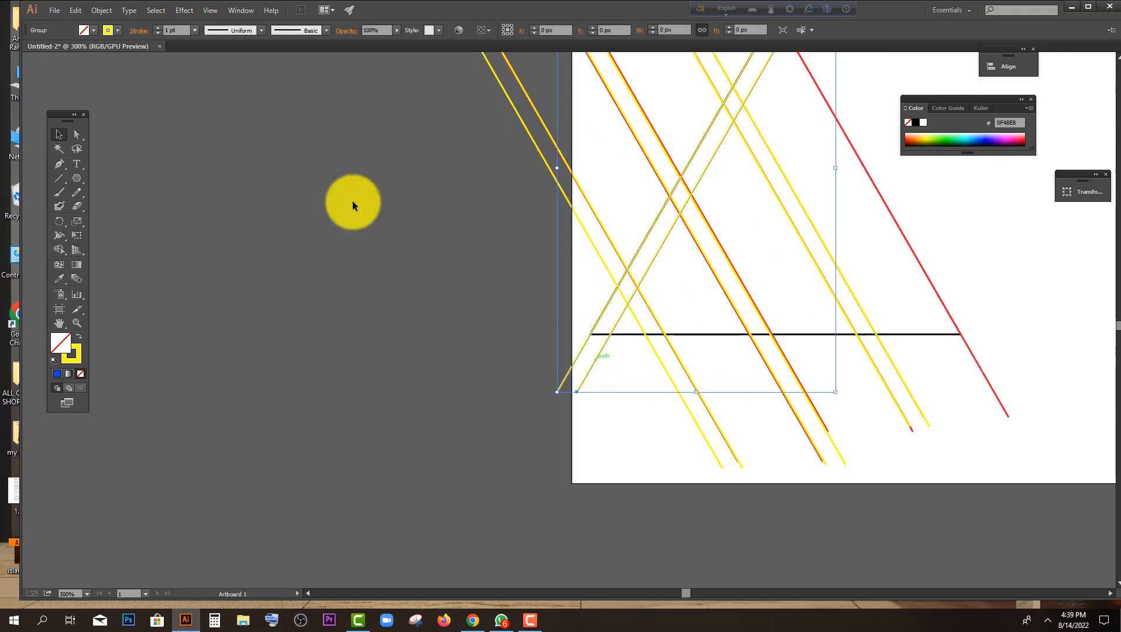
pyautogui.click(109, 31)
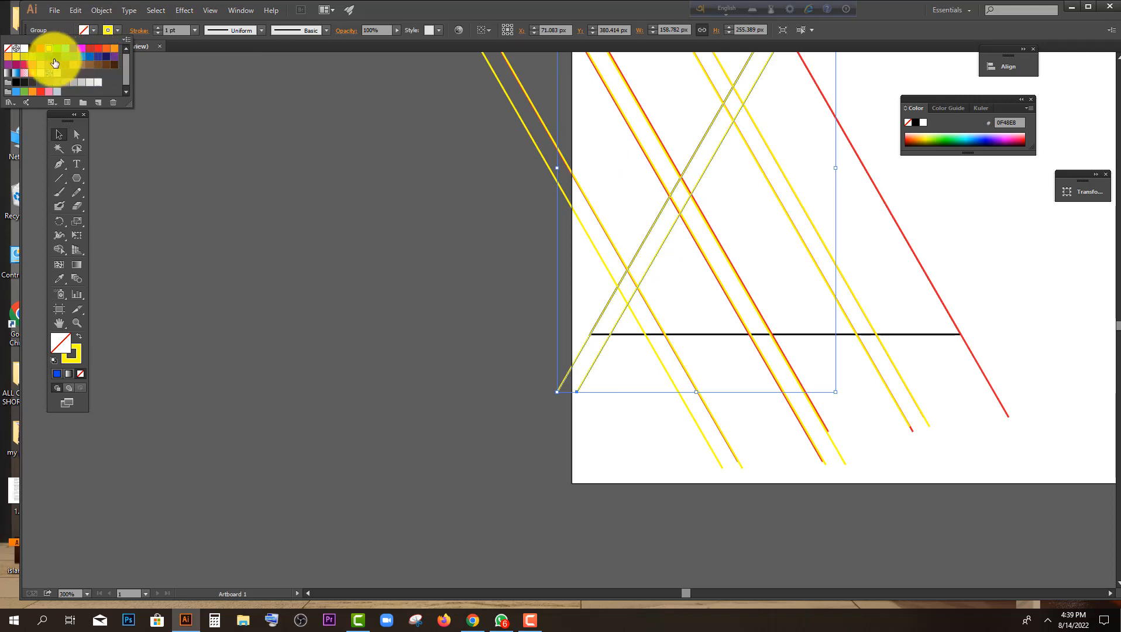
pyautogui.click(24, 65)
pyautogui.click(377, 271)
pyautogui.scroll(1, 572, 466)
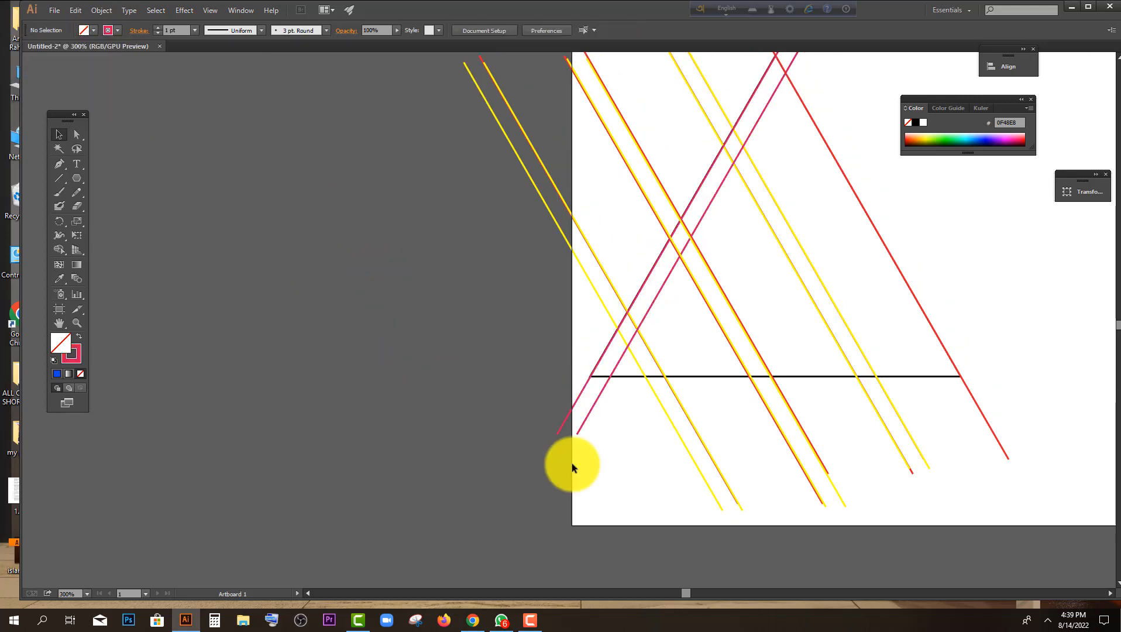
# Step: Rotate the pinkish-red pair by -30° about the point where the leftmost yellow line crosses the triangle's left edge
pyautogui.click(601, 396)
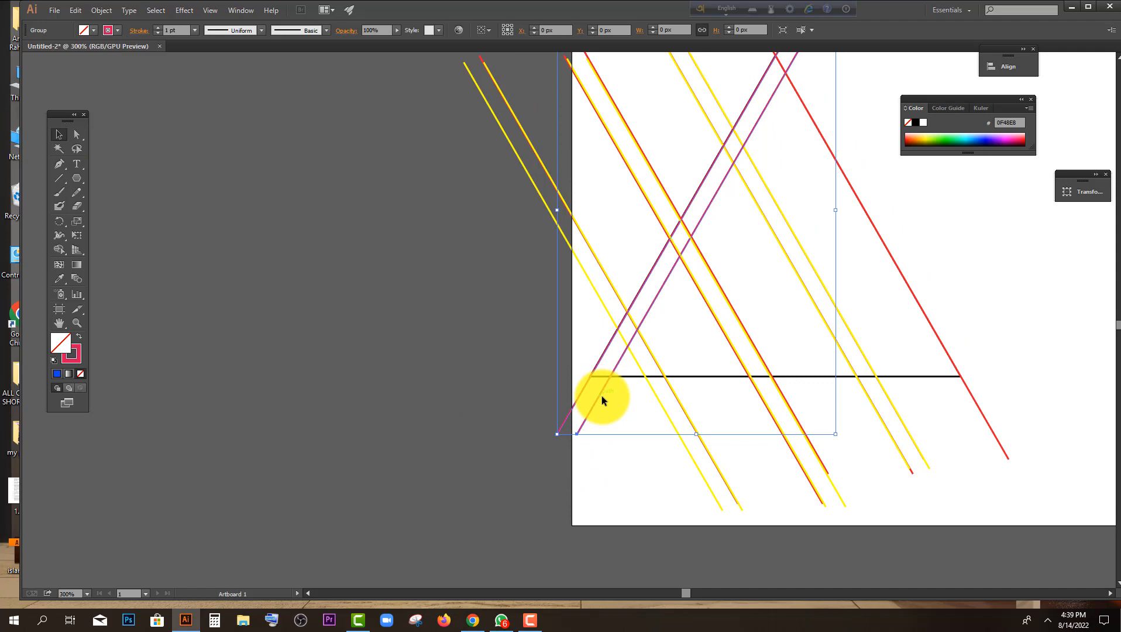
pyautogui.click(58, 221)
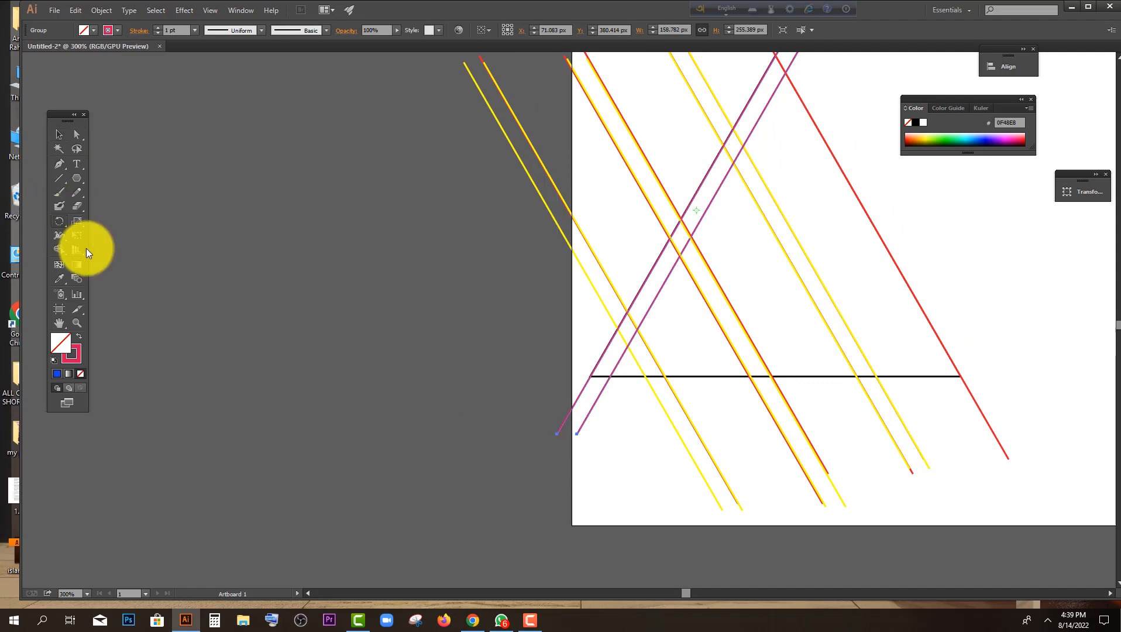
pyautogui.keyDown('alt'); pyautogui.click(619, 328); pyautogui.keyUp('alt')
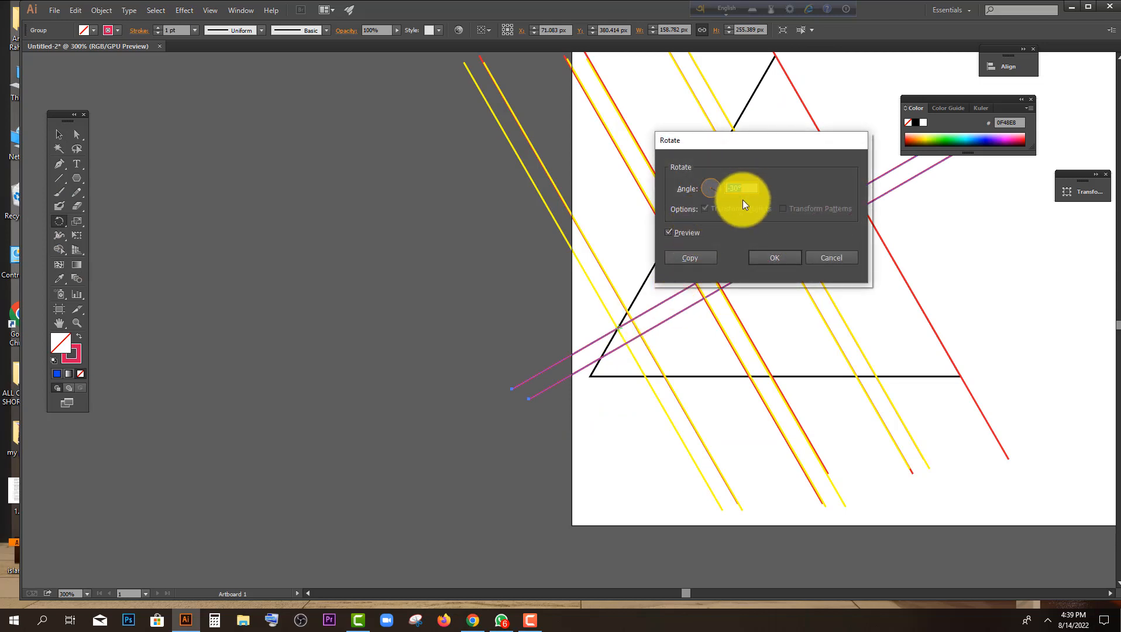
pyautogui.moveTo(767, 146); pyautogui.dragTo(939, 211)
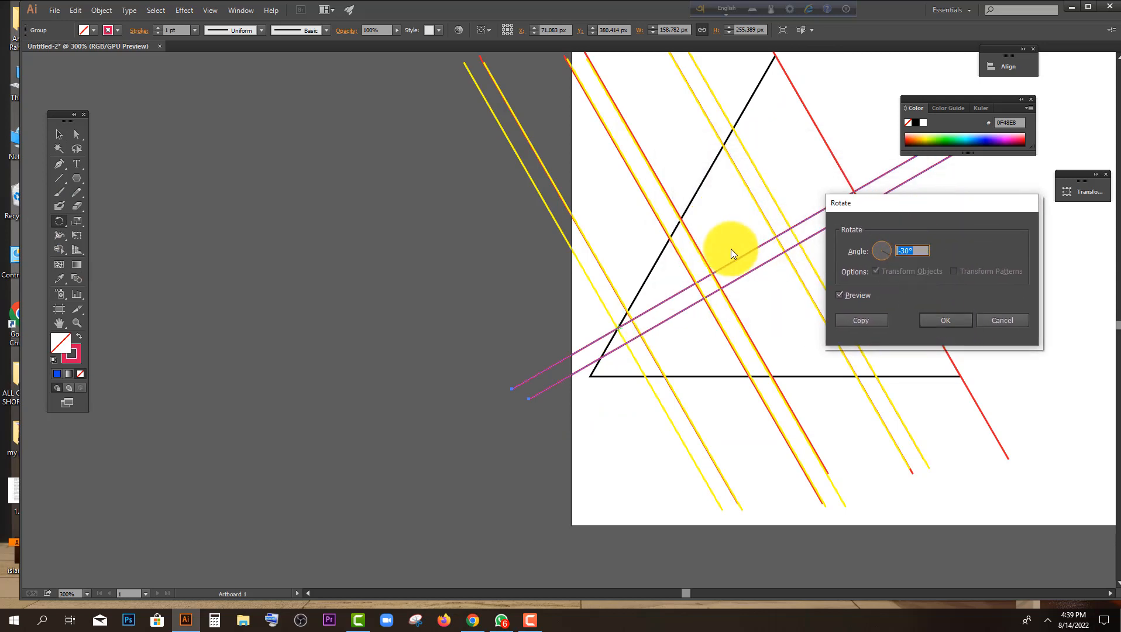
pyautogui.click(936, 319)
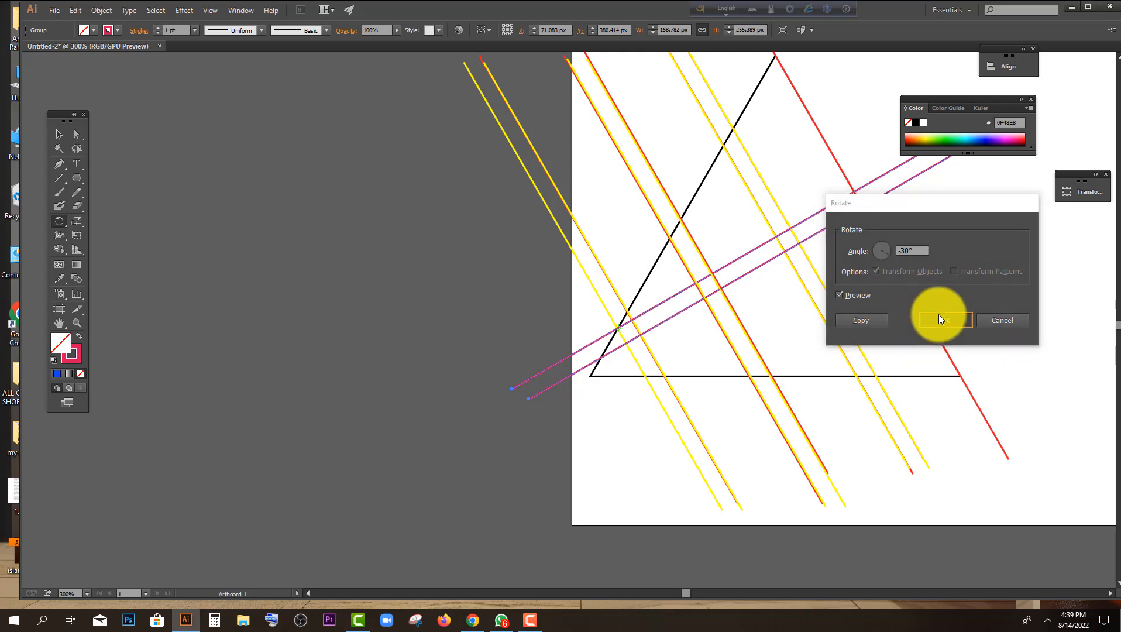
pyautogui.click(58, 134)
pyautogui.click(366, 320)
# Step: Duplicate the rotated pair upward so the copy's lower line lies on the original's upper line
pyautogui.scroll(-1, 366, 321)
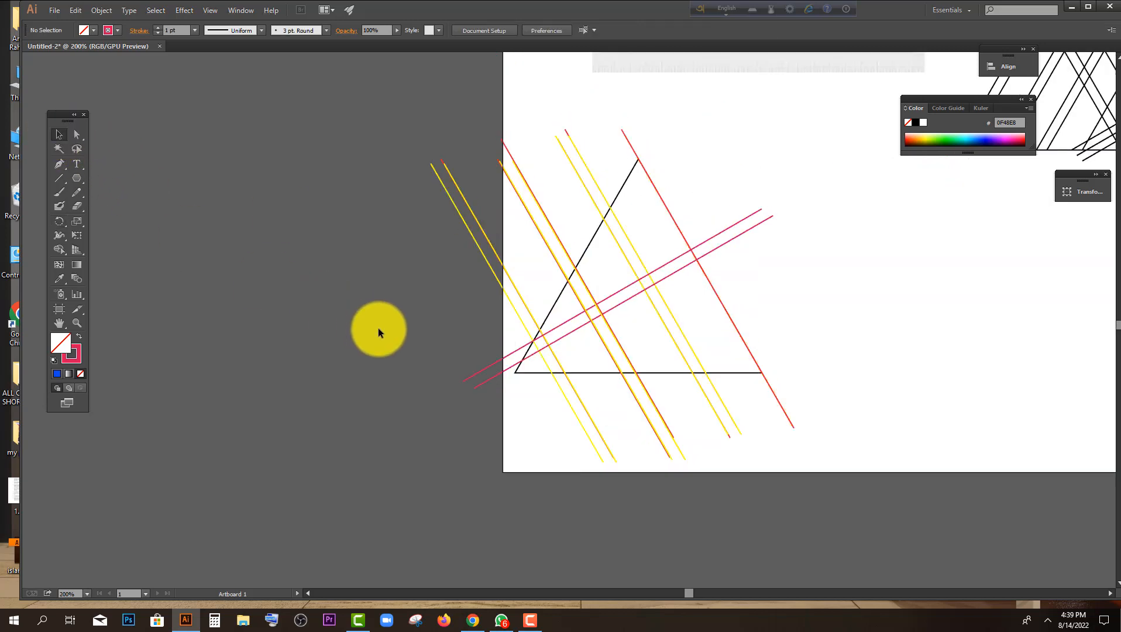
pyautogui.scroll(1, 379, 328)
pyautogui.scroll(2, 379, 330)
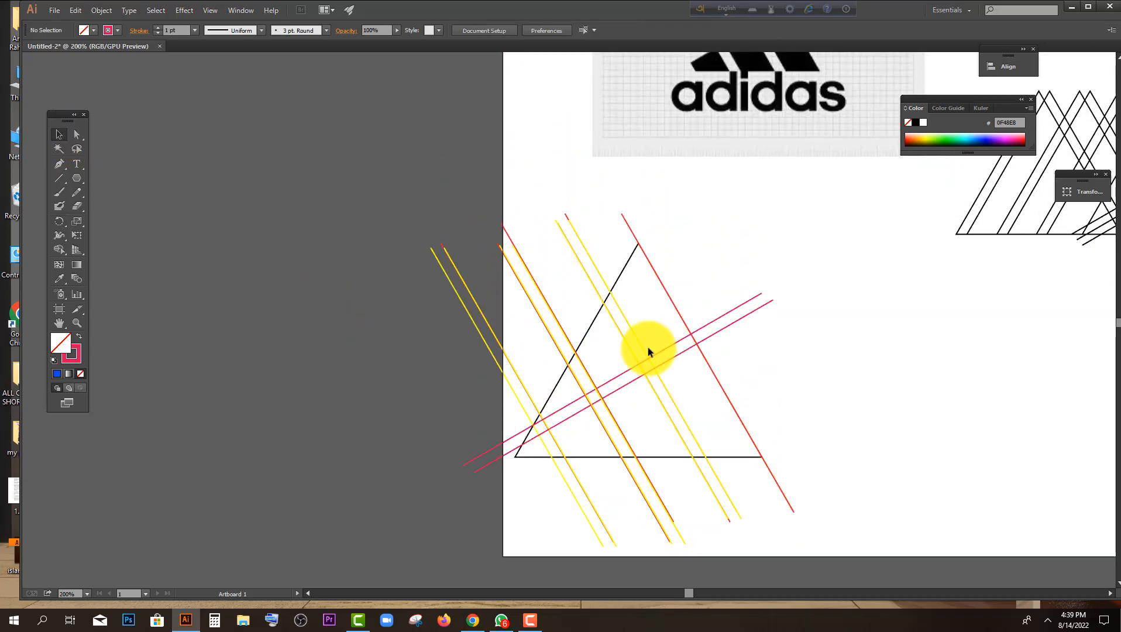
pyautogui.click(714, 337)
pyautogui.scroll(1, 713, 332)
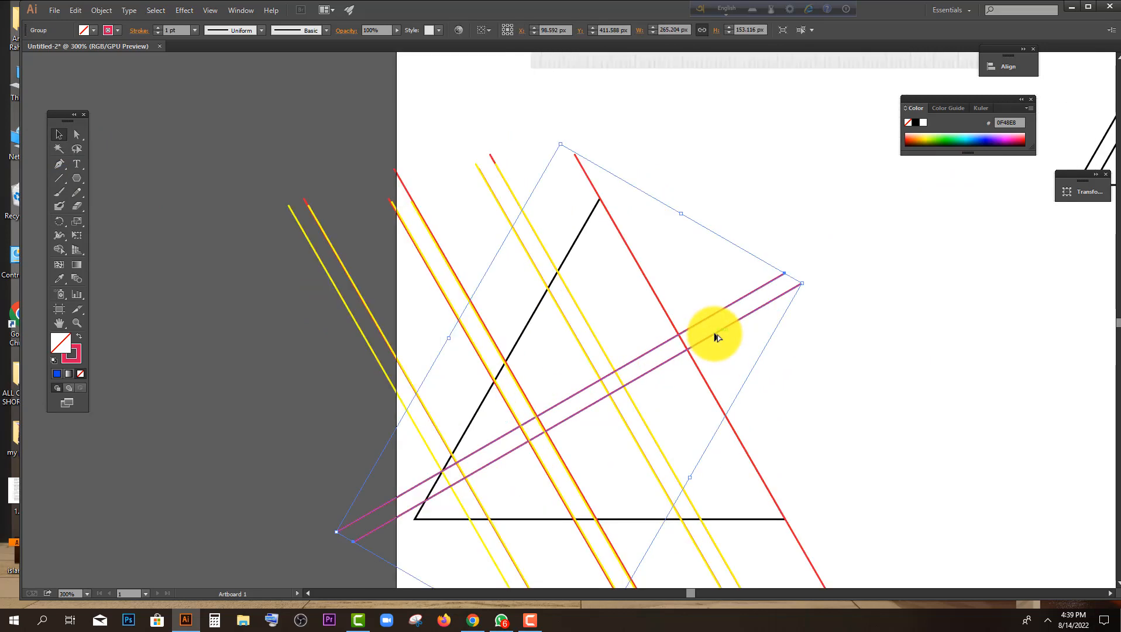
pyautogui.moveTo(717, 335)
pyautogui.mouseDown()
pyautogui.moveTo(694, 311)
pyautogui.moveTo(702, 319)
pyautogui.mouseUp()
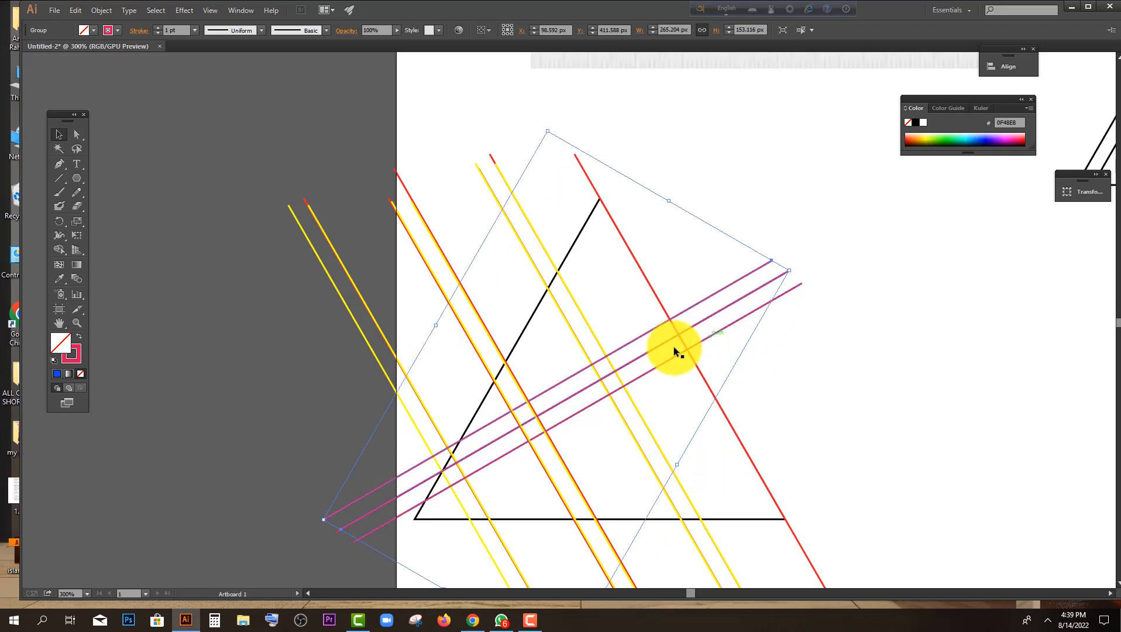
pyautogui.click(792, 372)
pyautogui.scroll(-1, 544, 318)
pyautogui.scroll(-2, 497, 369)
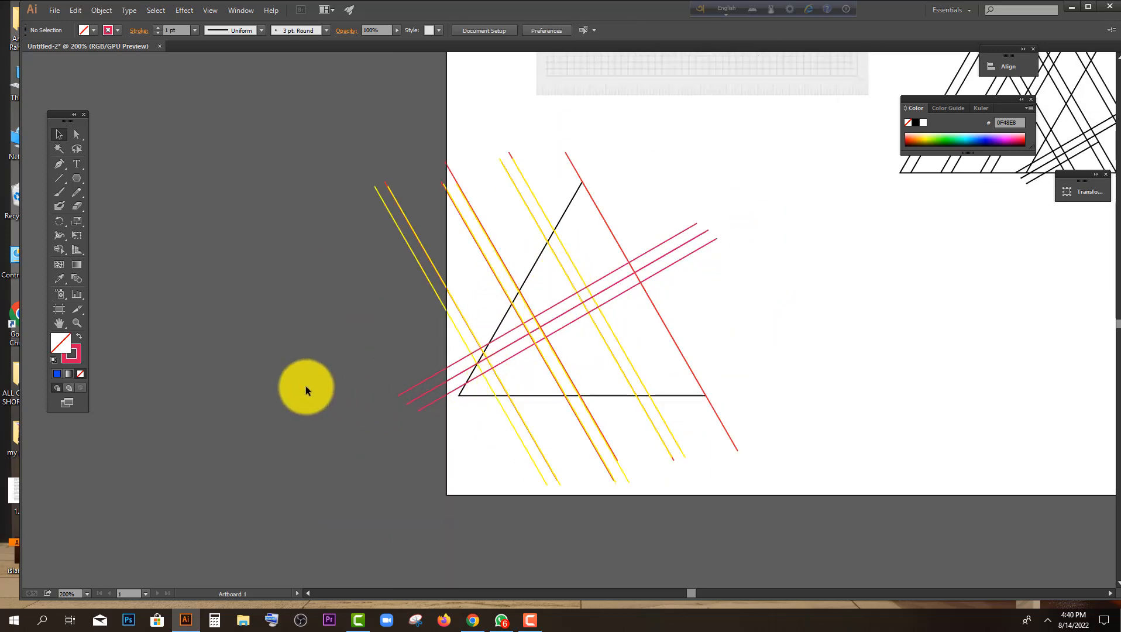
# Step: Shift the three pinkish-red lines down so the top one passes through the leftmost yellow line's crossing with the triangle's left edge
pyautogui.scroll(1, 706, 296)
pyautogui.moveTo(727, 279); pyautogui.dragTo(653, 255)
pyautogui.click(792, 262)
pyautogui.keyDown('alt'); pyautogui.scroll(-2, 558, 436); pyautogui.keyUp('alt')
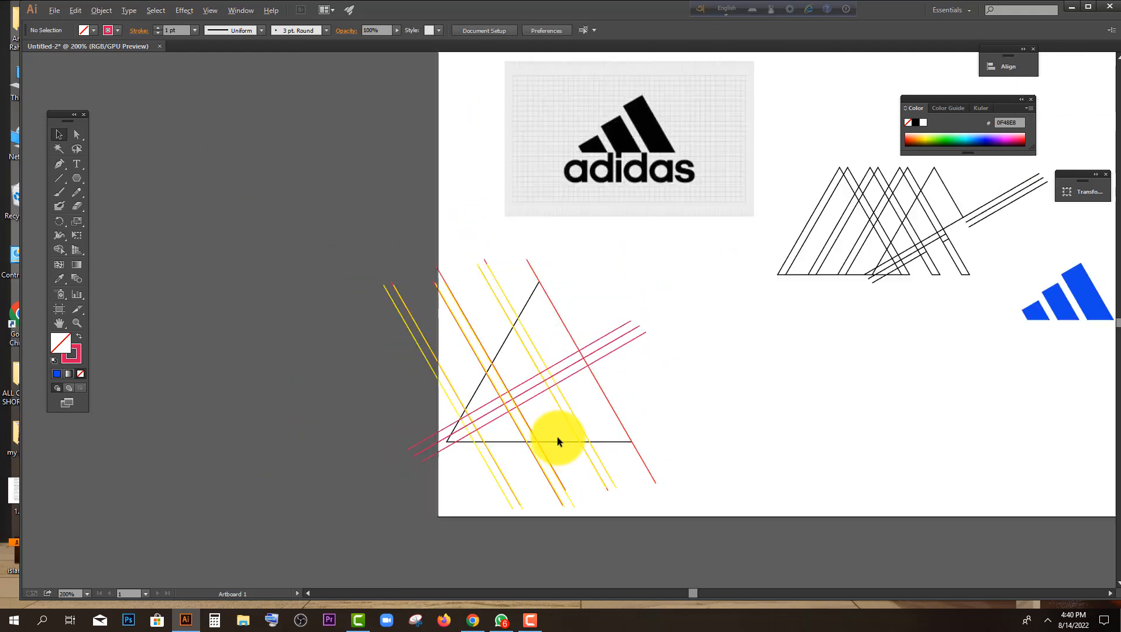
pyautogui.scroll(2, 559, 357)
pyautogui.keyDown('alt'); pyautogui.scroll(2, 479, 505); pyautogui.keyUp('alt')
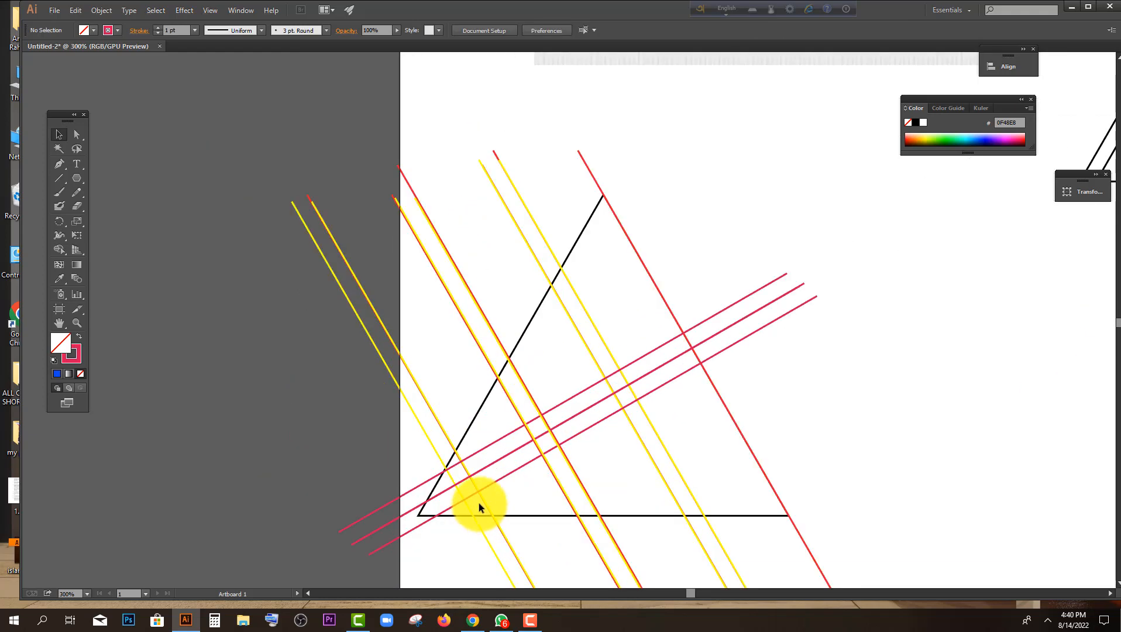
pyautogui.keyDown('alt'); pyautogui.scroll(-2, 422, 471); pyautogui.keyUp('alt')
pyautogui.scroll(-2, 436, 425)
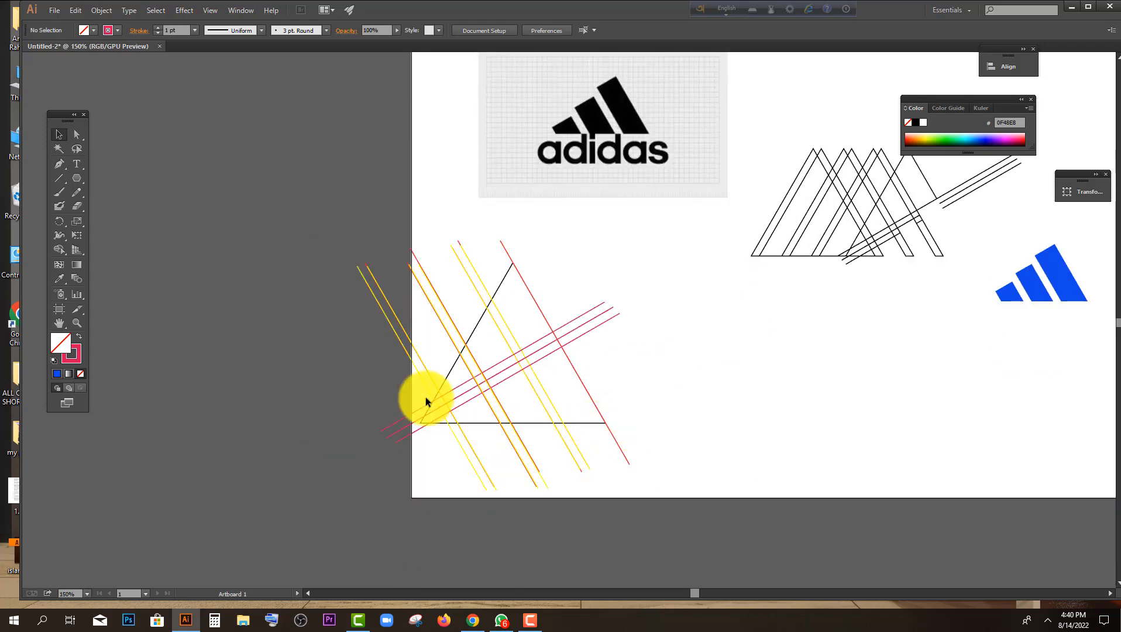
# Step: Select the triangle with all its guide lines for the Shape Builder tool and set the fill to bright cyan
pyautogui.moveTo(297, 275); pyautogui.dragTo(640, 472)
pyautogui.moveTo(65, 252); pyautogui.dragTo(119, 249)
pyautogui.doubleClick(55, 344)
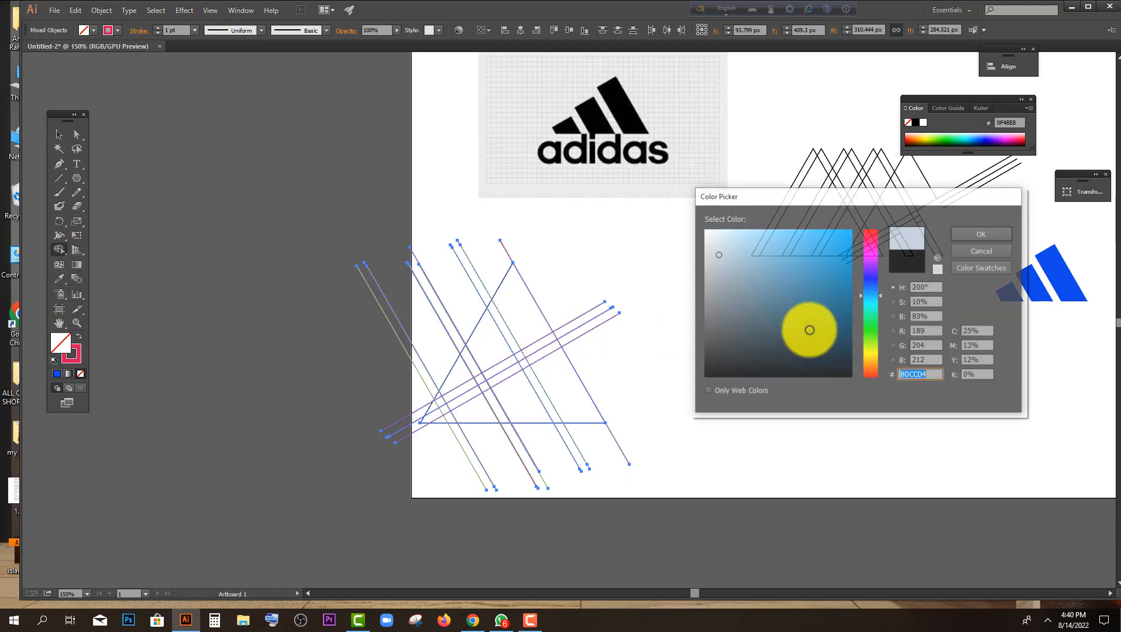
pyautogui.click(873, 302)
pyautogui.click(839, 242)
pyautogui.click(984, 235)
pyautogui.scroll(2, 503, 400)
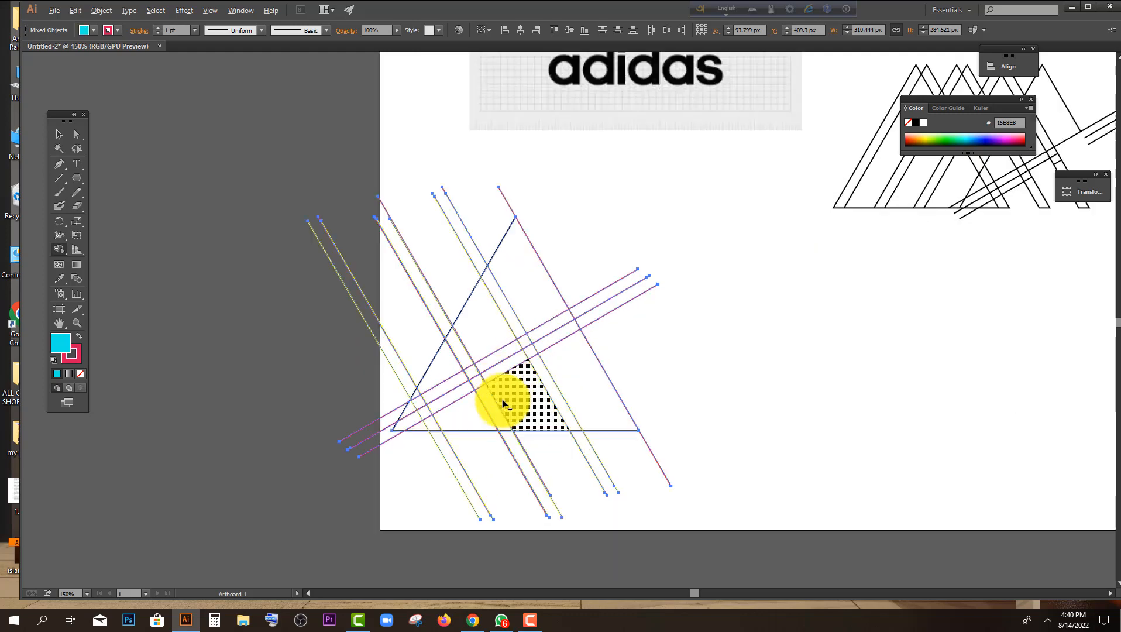
# Step: Build the three cyan stripes with Shape Builder by merging the regions below the pinkish-red lines down to the triangle's base
pyautogui.moveTo(574, 287); pyautogui.dragTo(637, 400)
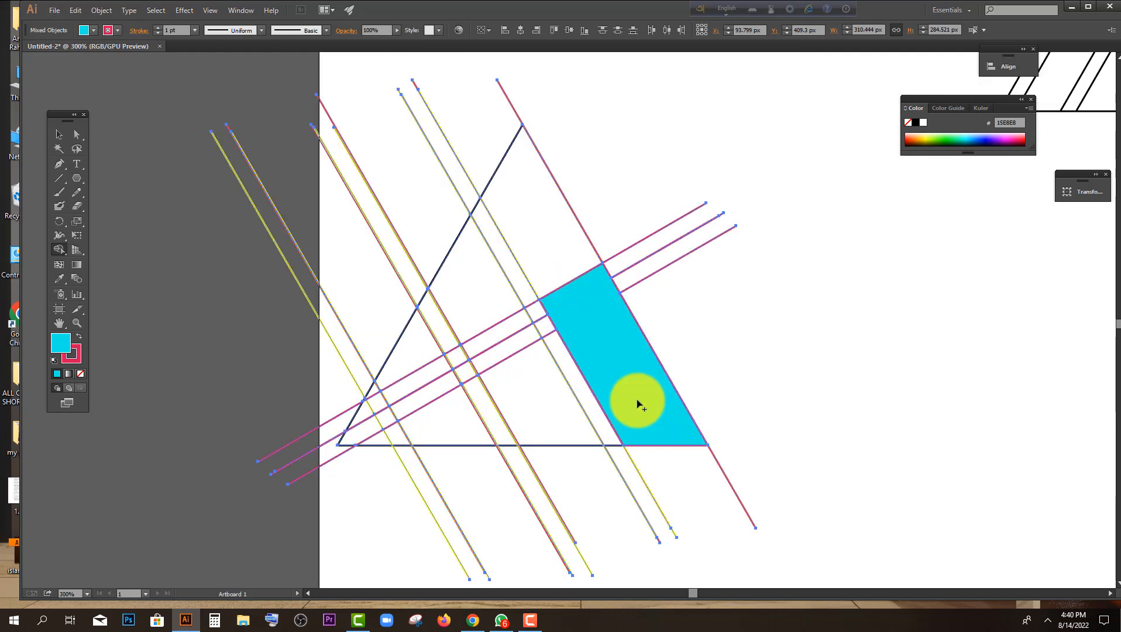
pyautogui.scroll(-1, 637, 399)
pyautogui.moveTo(514, 319); pyautogui.dragTo(550, 399)
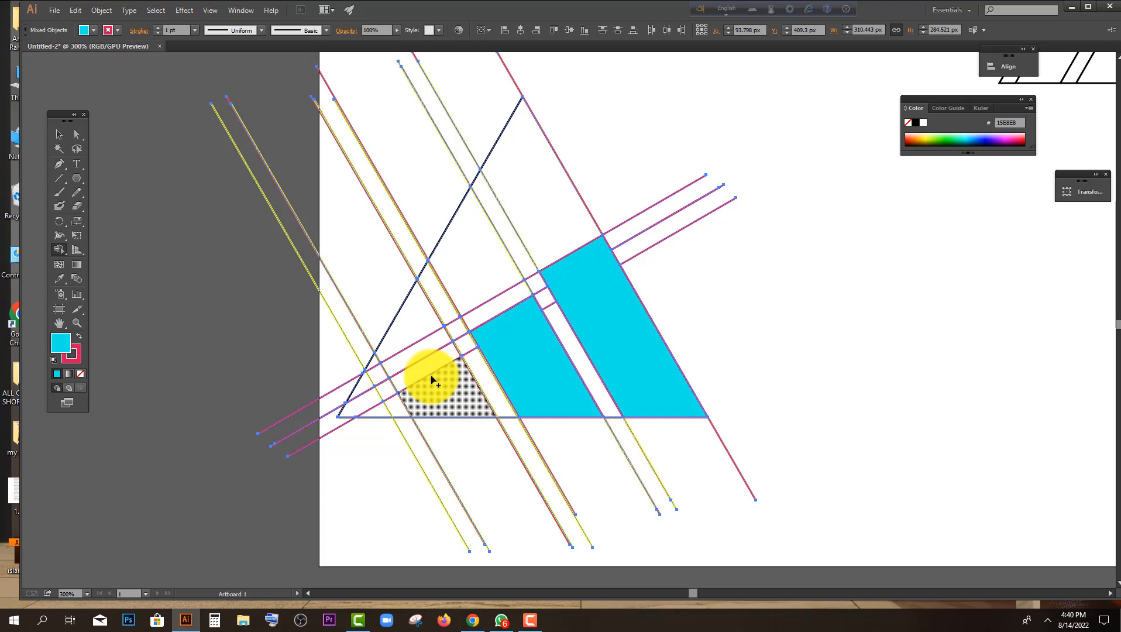
pyautogui.click(454, 410)
pyautogui.click(59, 134)
pyautogui.click(779, 352)
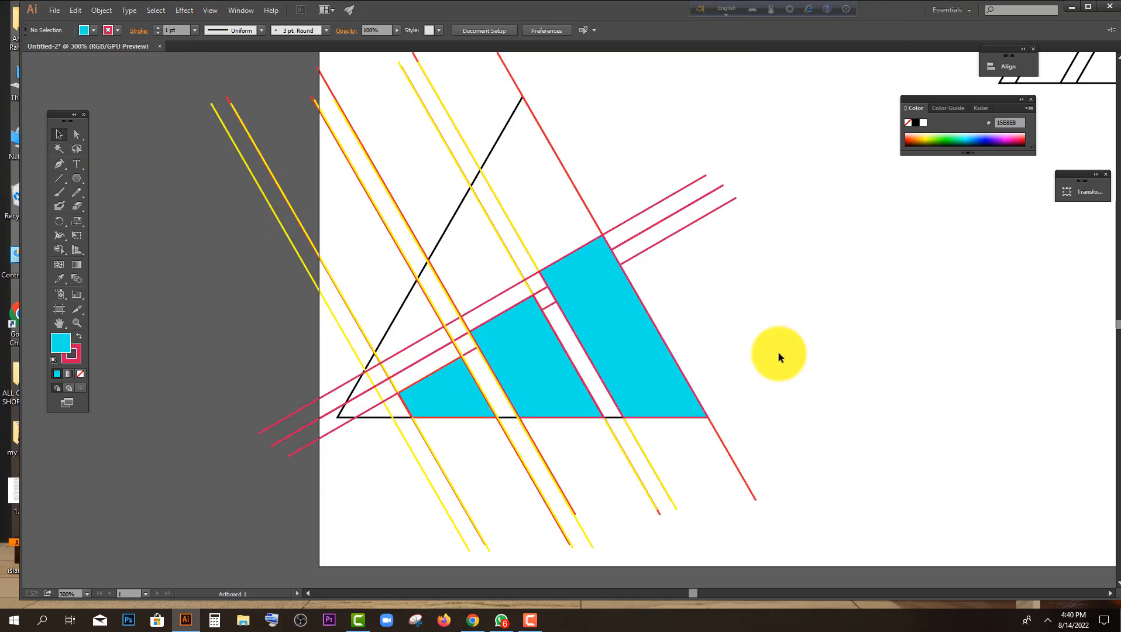
# Step: Move the three cyan stripes with their attached lines out of the construction into the empty area beside it and ungroup them
pyautogui.click(640, 349)
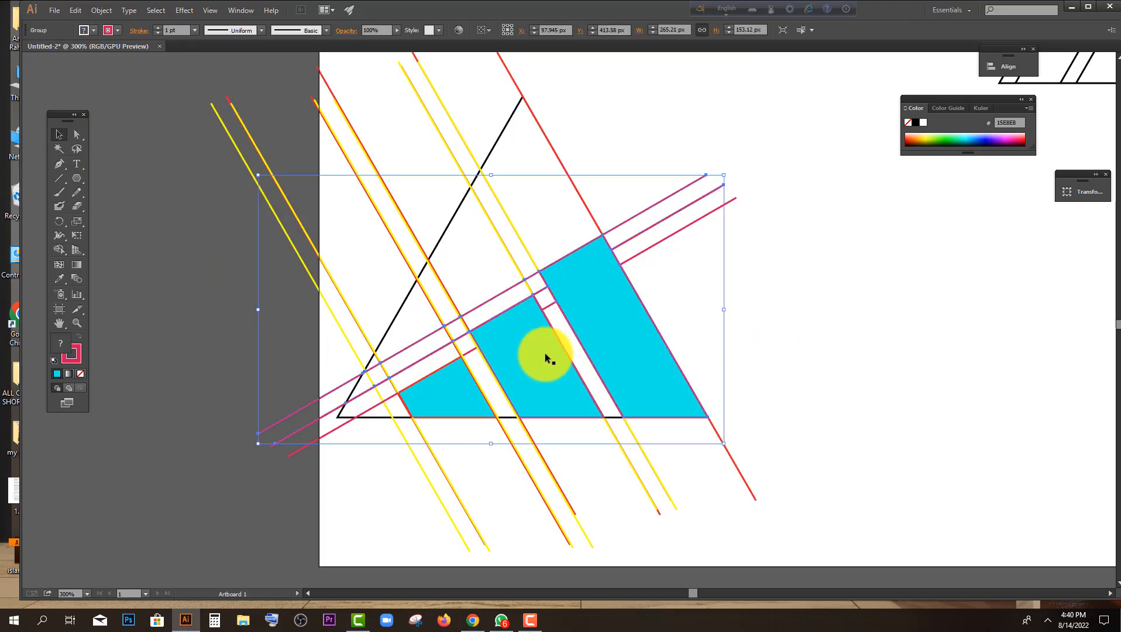
pyautogui.click(432, 394)
pyautogui.scroll(-3, 432, 394)
pyautogui.moveTo(480, 385); pyautogui.dragTo(799, 450)
pyautogui.scroll(-2, 801, 401)
pyautogui.rightClick(819, 446)
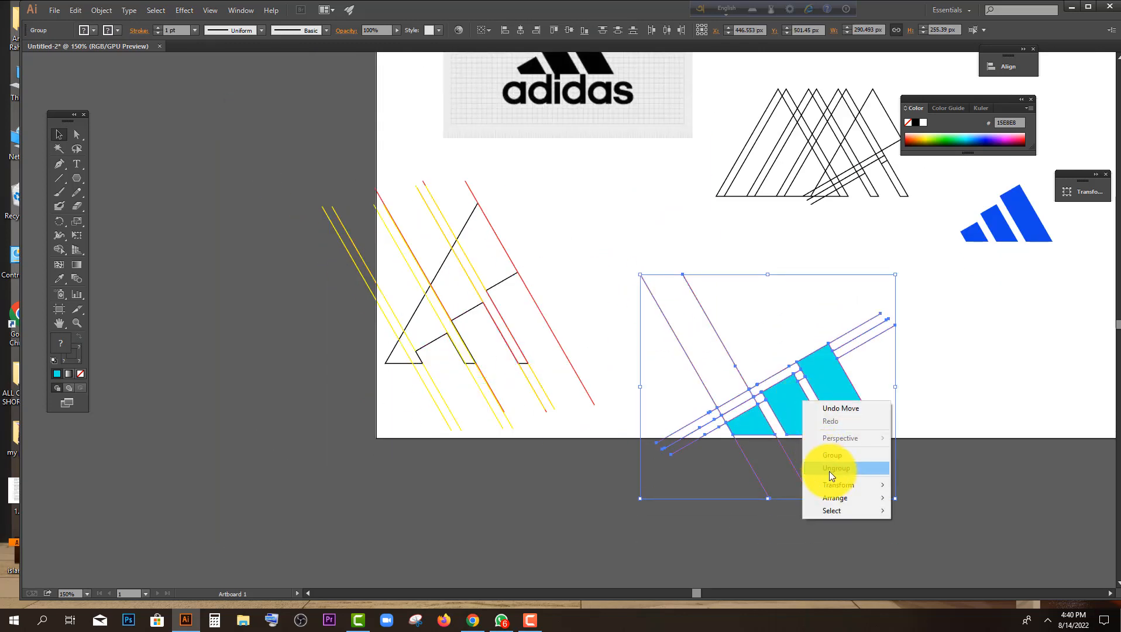
pyautogui.click(836, 468)
pyautogui.click(929, 404)
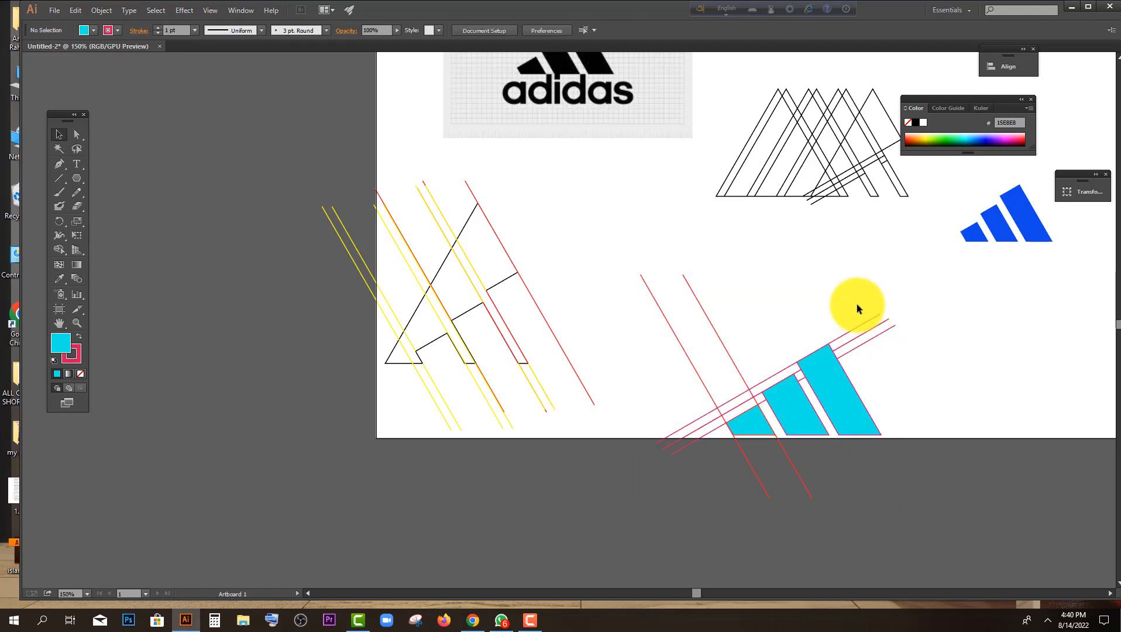
# Step: Delete the leftover pinkish-red line ends extending beyond both sides of the cyan stripes
pyautogui.moveTo(858, 303); pyautogui.dragTo(903, 339)
pyautogui.press('Delete')
pyautogui.moveTo(751, 321); pyautogui.dragTo(674, 436)
pyautogui.press('Delete')
pyautogui.hotkey('ctrl', 'z')
pyautogui.moveTo(644, 382); pyautogui.dragTo(707, 457)
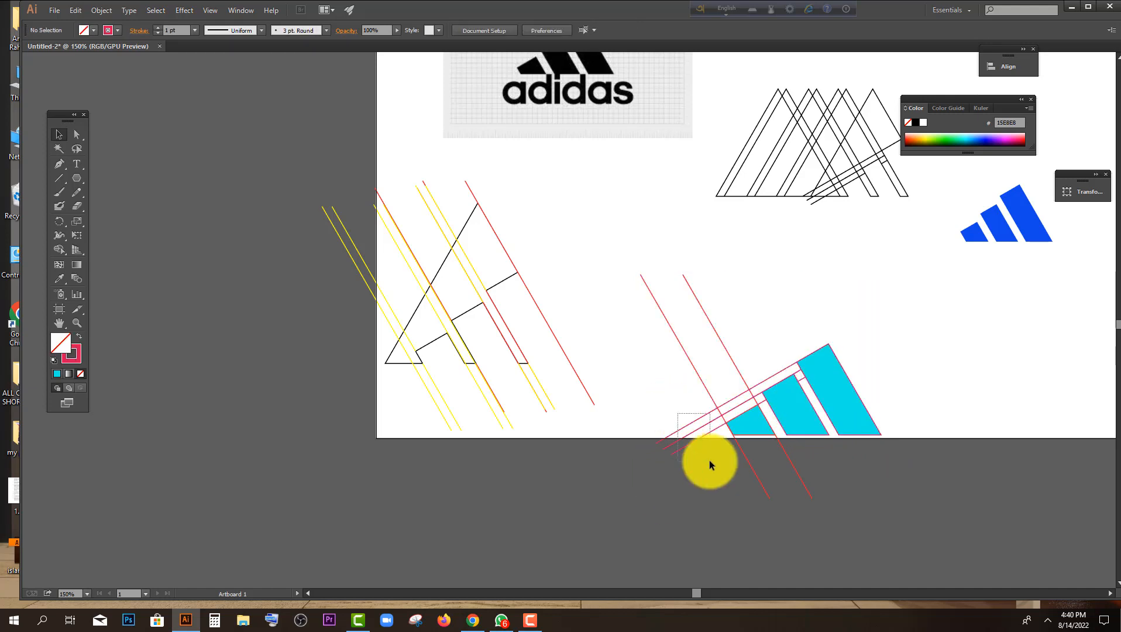
pyautogui.press('Delete')
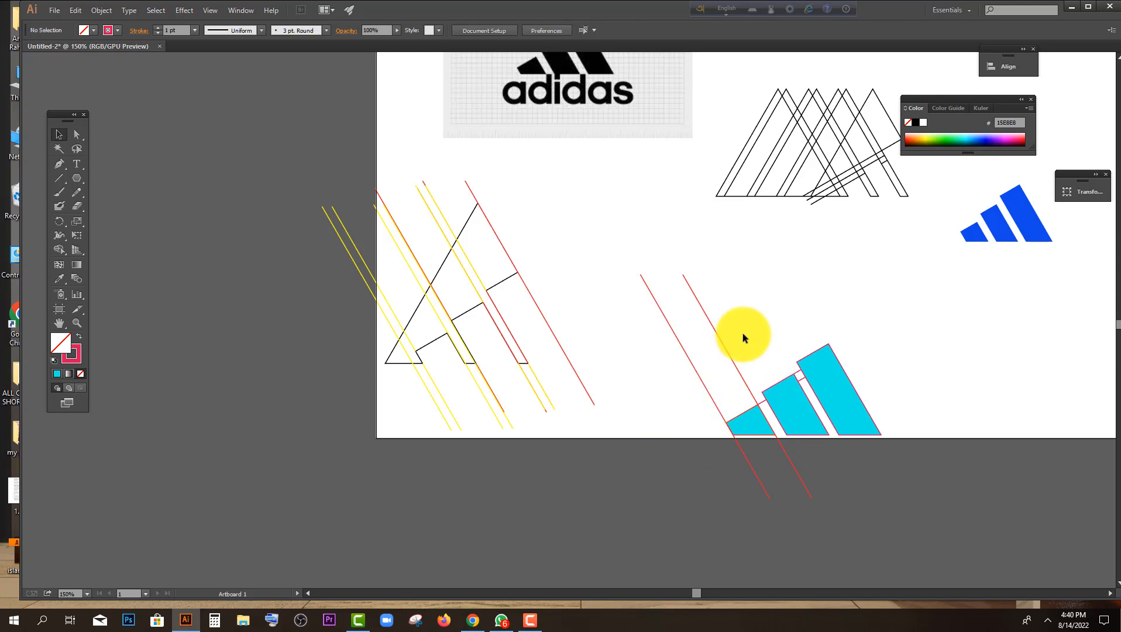
# Step: Delete the long red diagonal lines and the small leftover segments in the gaps between the cyan stripes
pyautogui.moveTo(743, 333); pyautogui.dragTo(646, 381)
pyautogui.press('Delete')
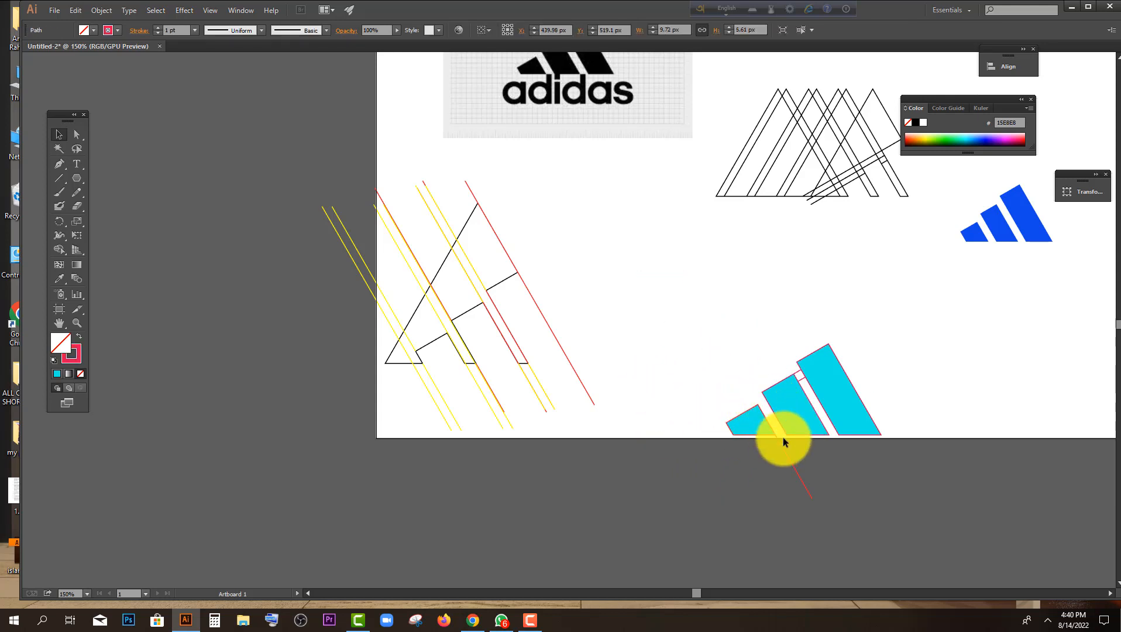
pyautogui.moveTo(783, 438); pyautogui.dragTo(773, 468)
pyautogui.press('Delete')
pyautogui.click(800, 379)
pyautogui.press('Delete')
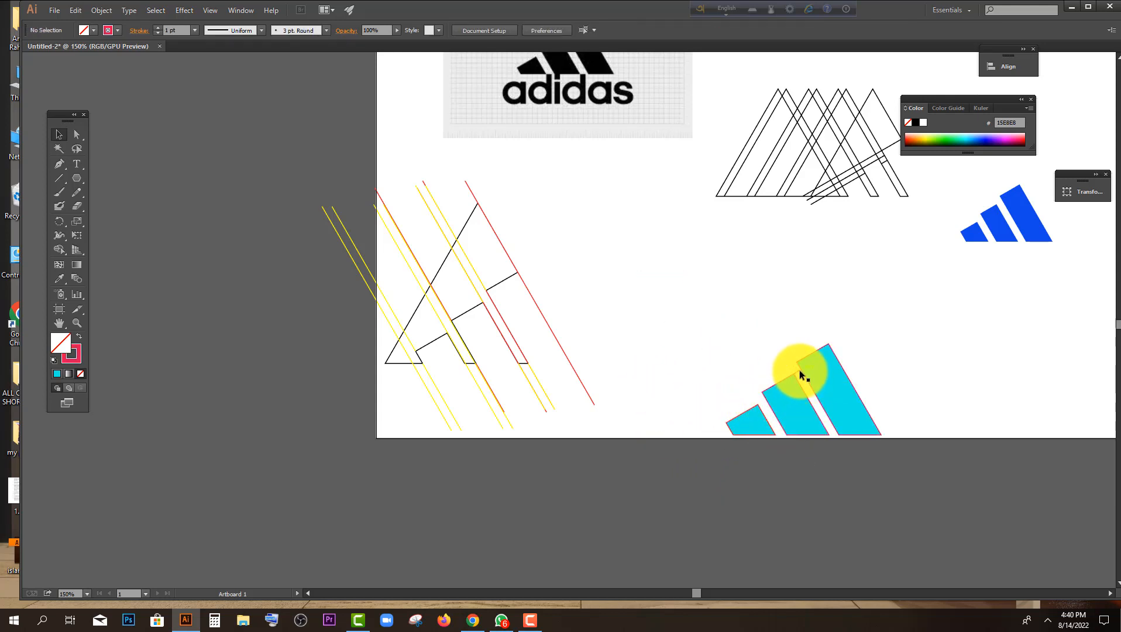
pyautogui.click(800, 370)
pyautogui.press('Delete')
# Step: Remove the outline from all three stripes and fill them with near-black 1A1A1A
pyautogui.moveTo(690, 328); pyautogui.dragTo(882, 467)
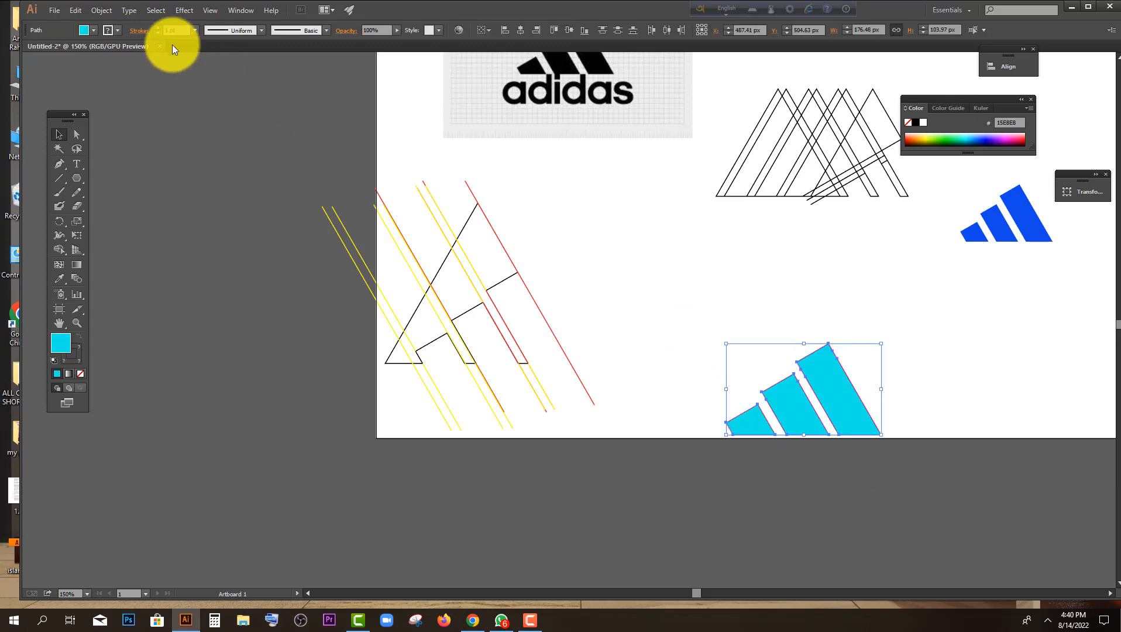
pyautogui.click(157, 32)
pyautogui.scroll(1, 712, 304)
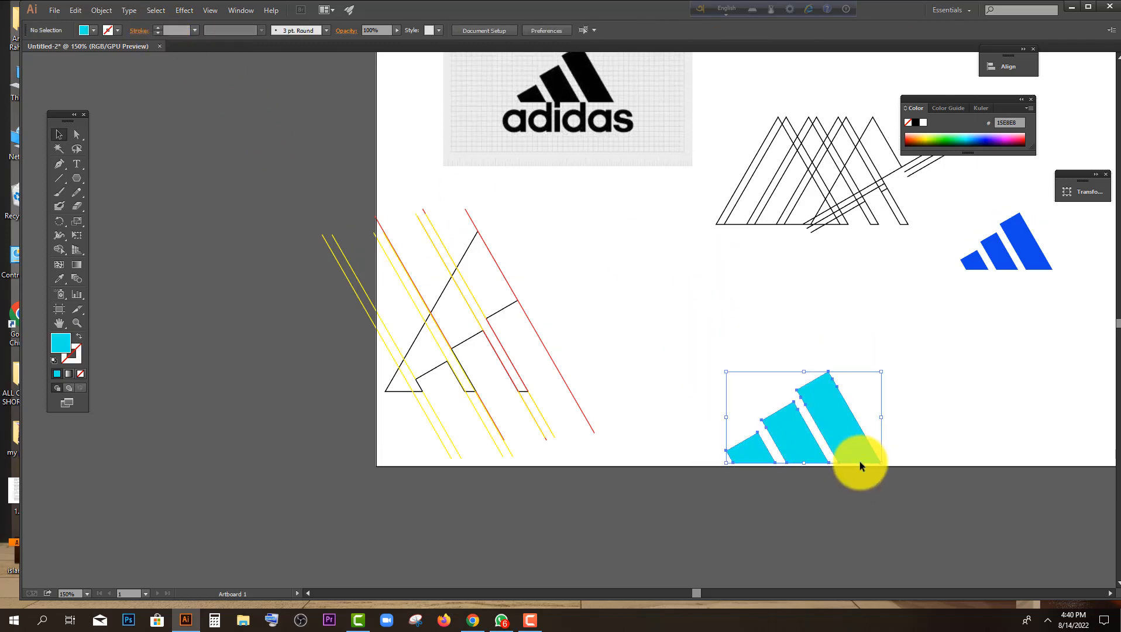
pyautogui.scroll(2, 859, 462)
pyautogui.click(90, 31)
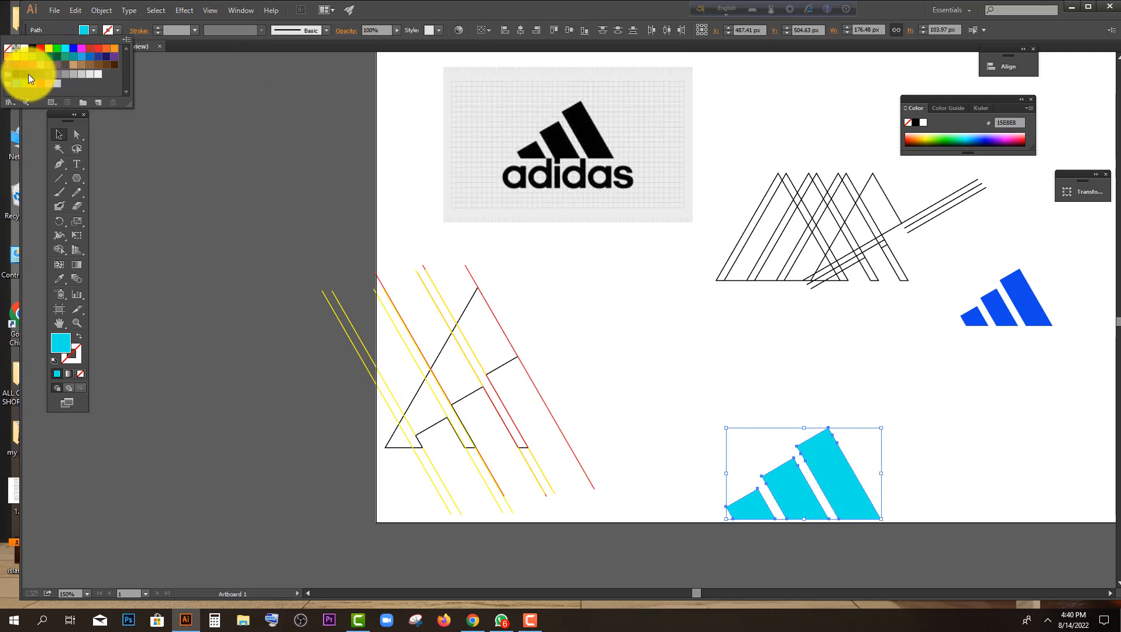
pyautogui.click(31, 76)
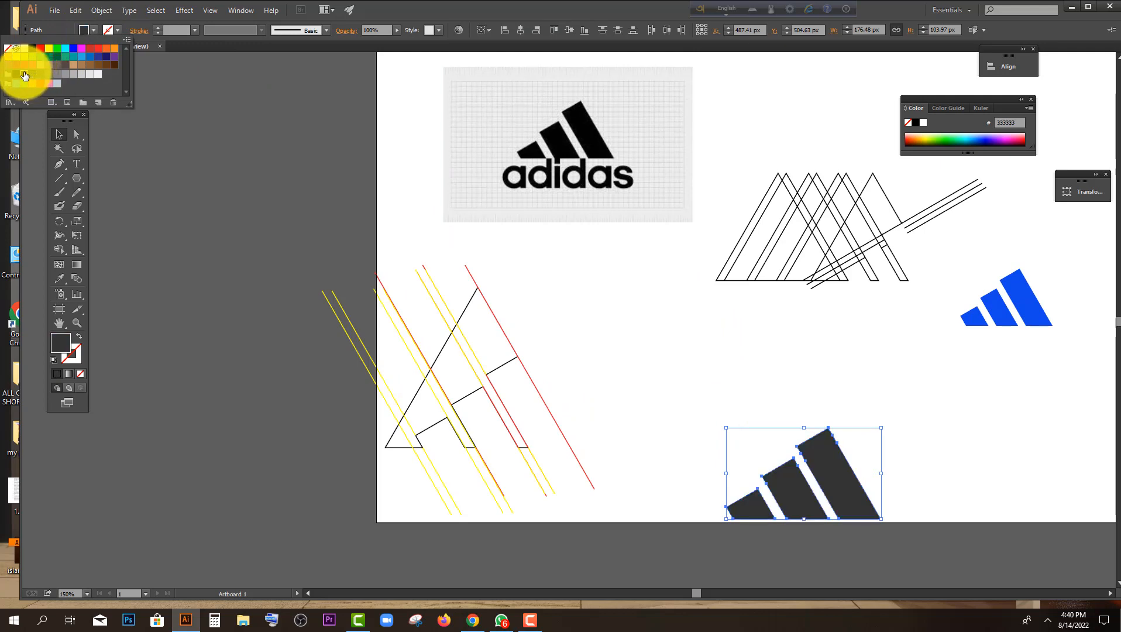
pyautogui.click(25, 76)
# Step: Place the near-black stripes over the reference logo image to compare the shapes, and return them to the empty area below it
pyautogui.click(657, 350)
pyautogui.moveTo(702, 403); pyautogui.dragTo(590, 59)
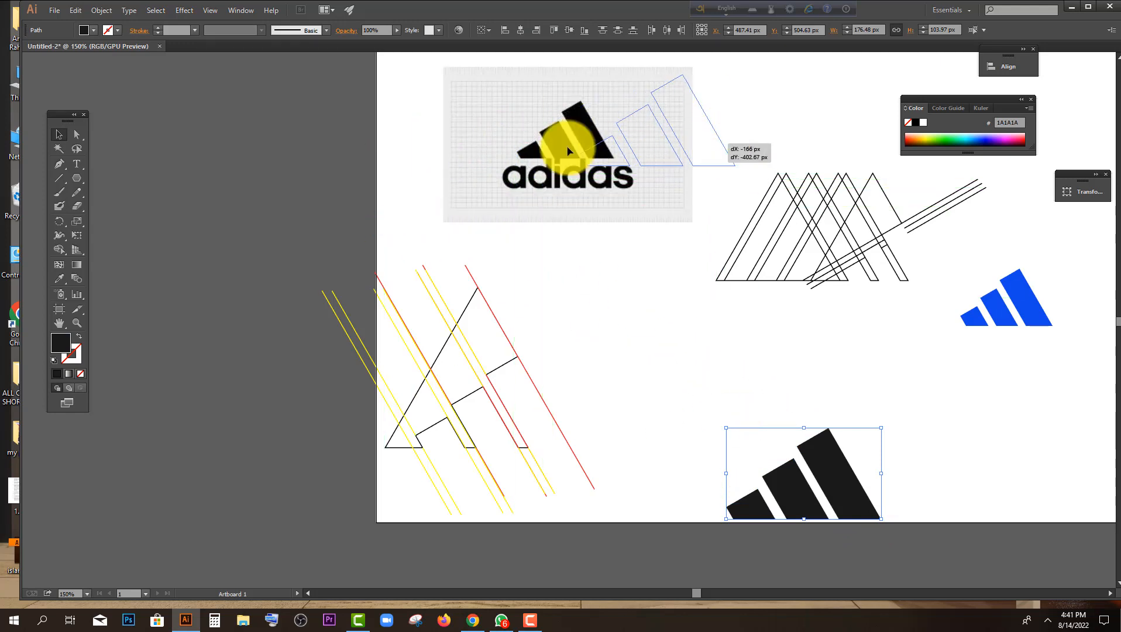
pyautogui.scroll(2, 560, 142)
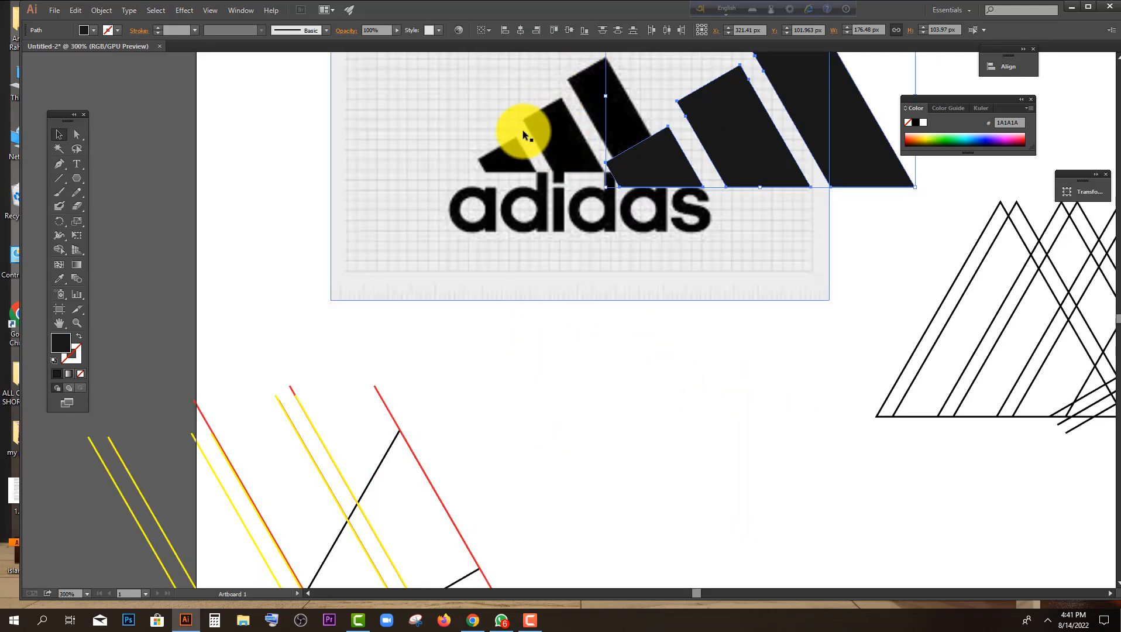
pyautogui.scroll(1, 673, 139)
pyautogui.scroll(-1, 596, 206)
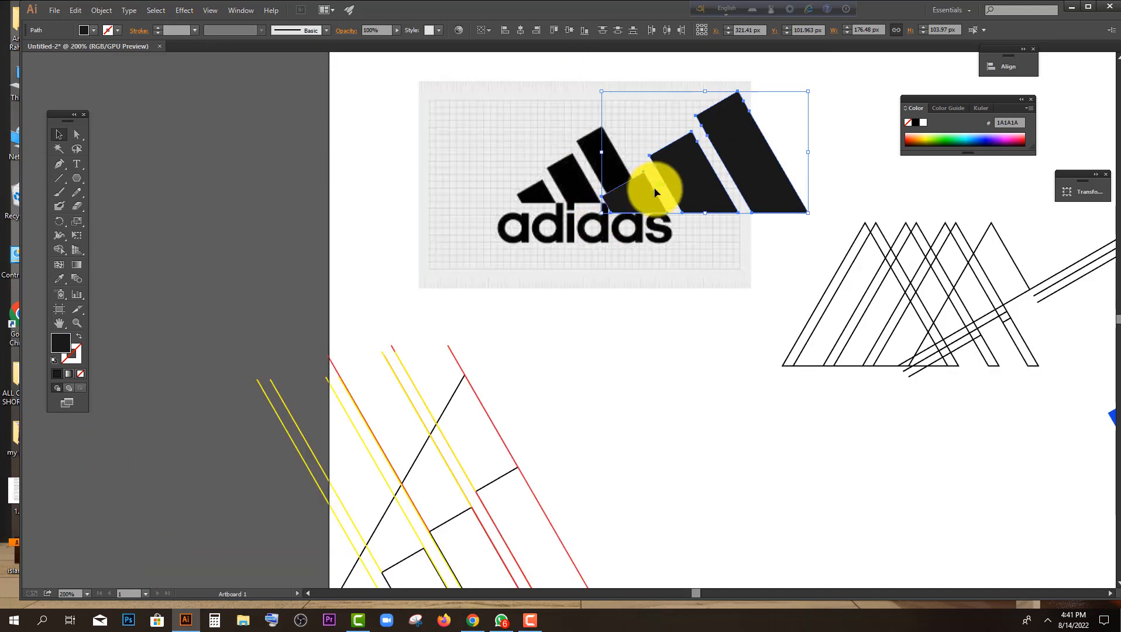
pyautogui.scroll(1, 655, 192)
pyautogui.scroll(1, 565, 213)
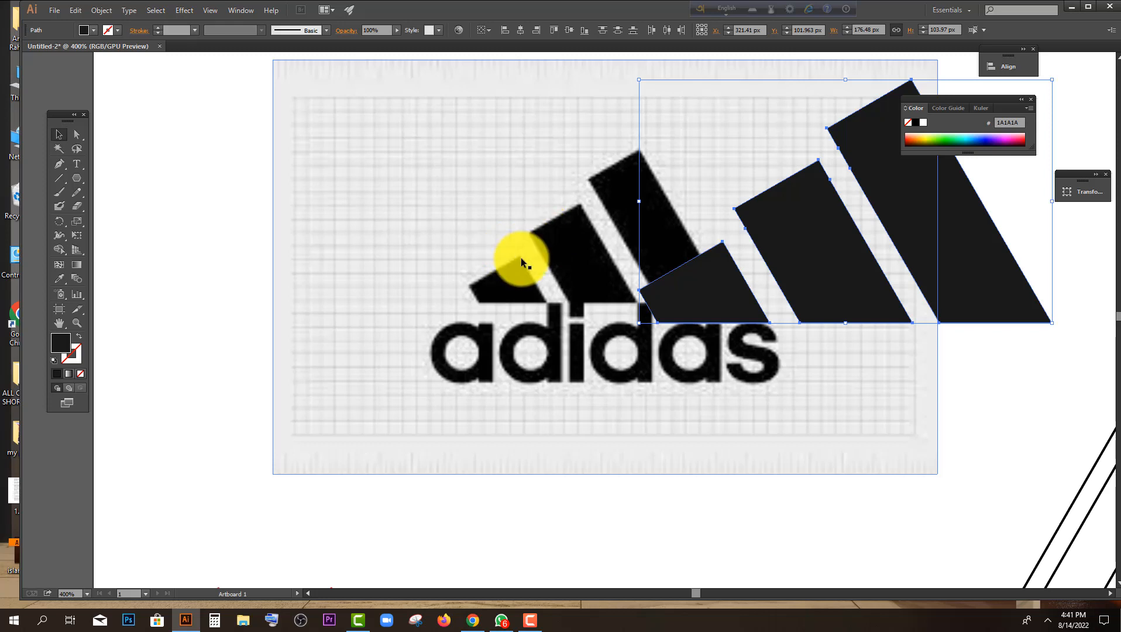
pyautogui.scroll(-4, 590, 347)
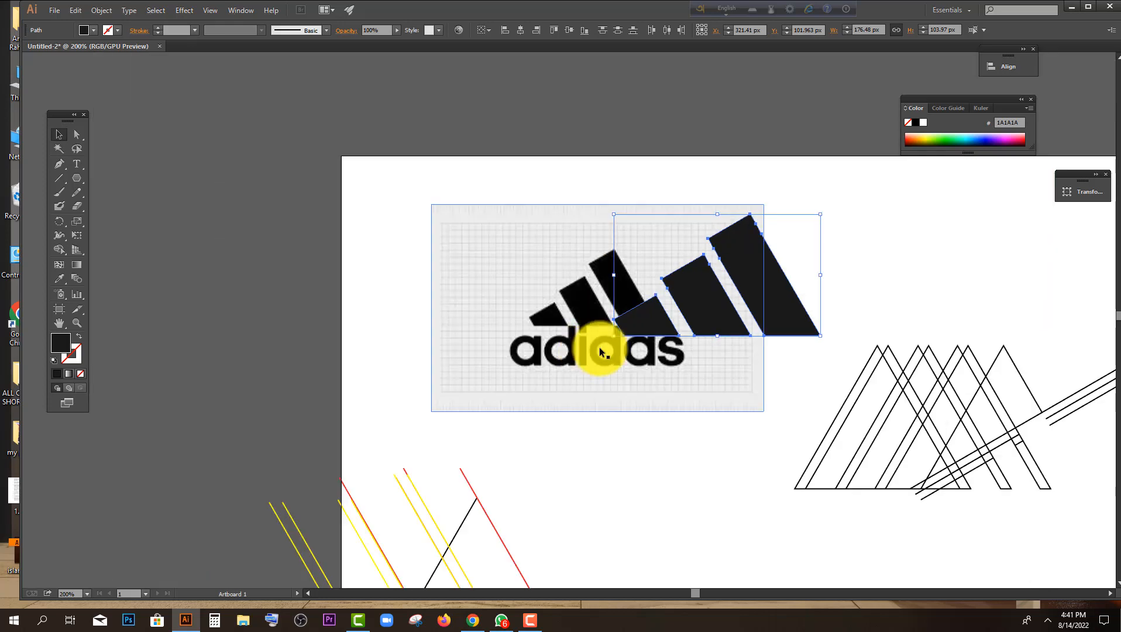
pyautogui.moveTo(697, 306); pyautogui.dragTo(744, 504)
pyautogui.click(835, 528)
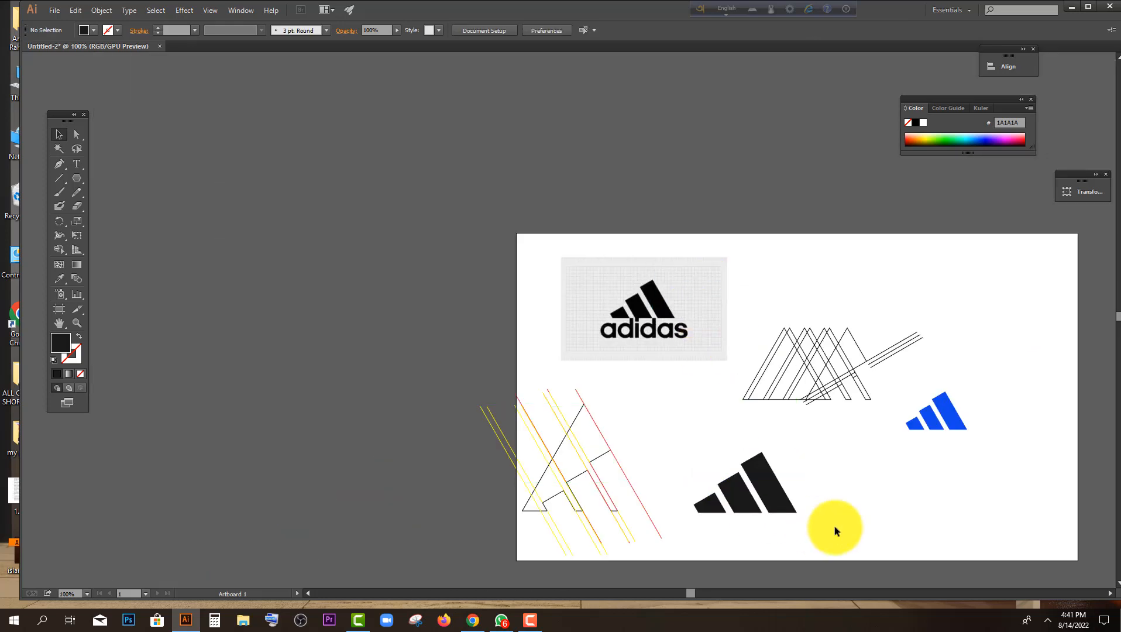
# Step: Examine the blue stripes from the first construction up close and compare them with the near-black stripes and the reference logo
pyautogui.scroll(5, 986, 421)
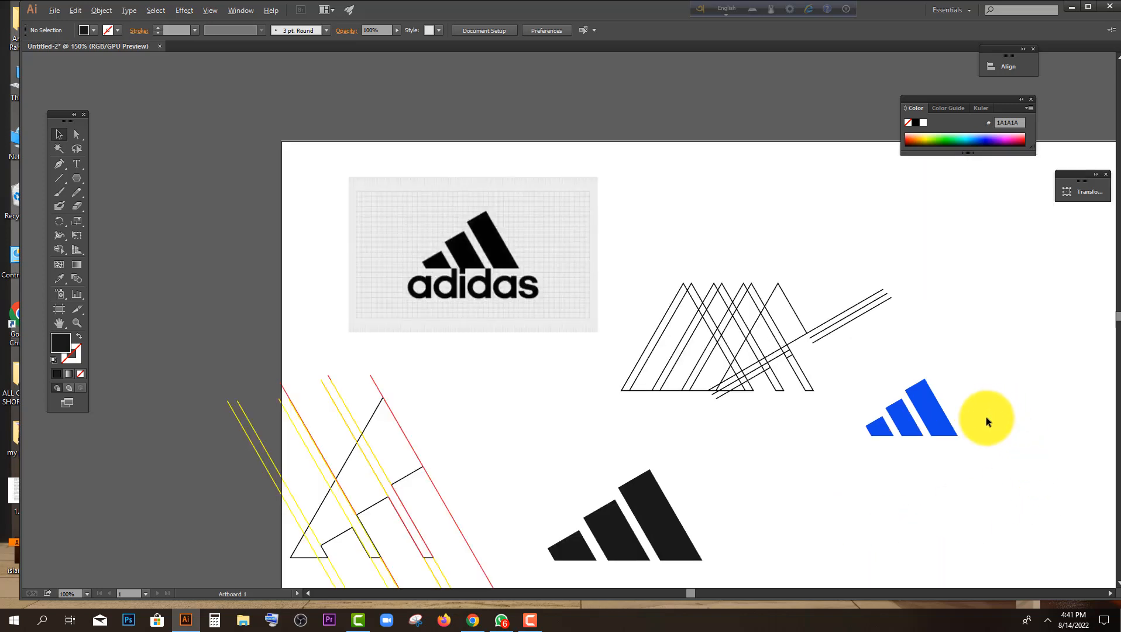
pyautogui.scroll(2, 893, 457)
pyautogui.click(861, 360)
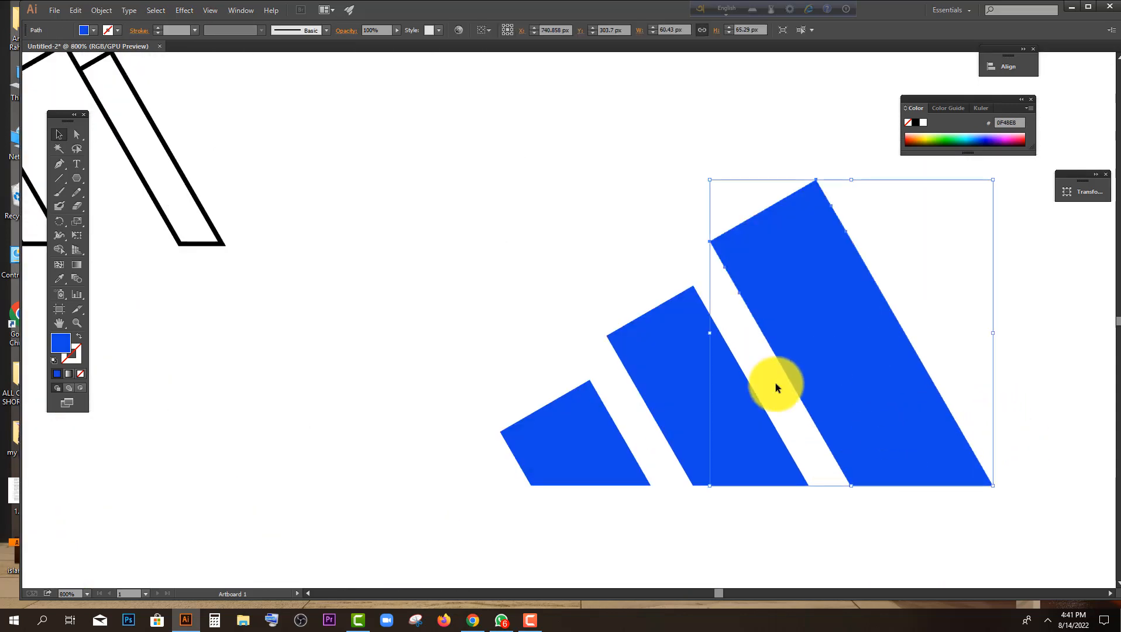
pyautogui.click(693, 383)
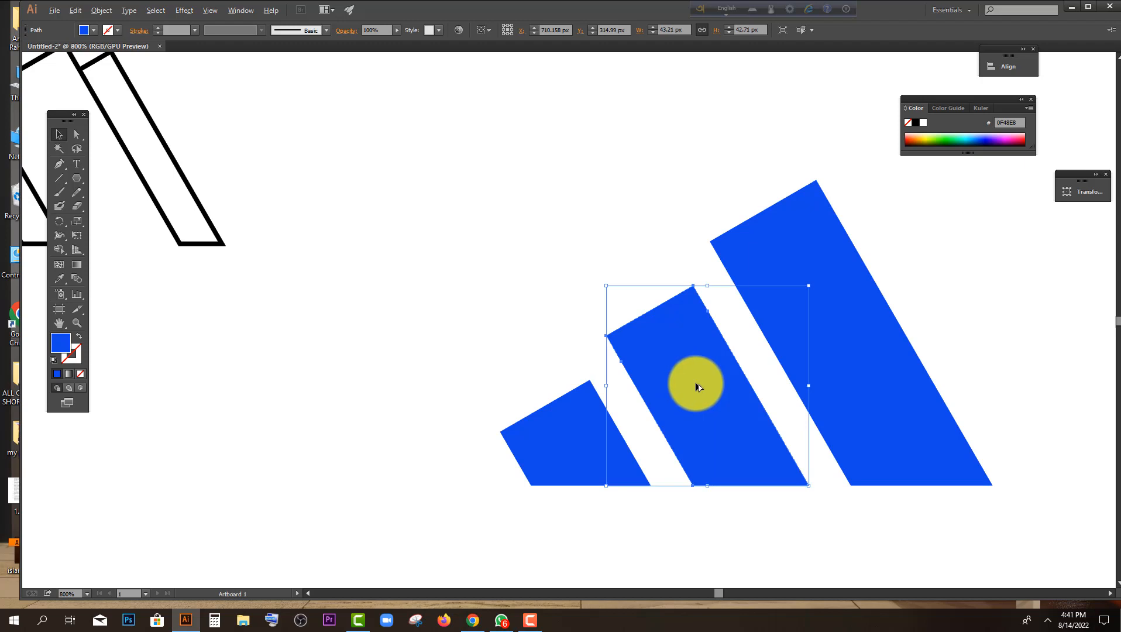
pyautogui.scroll(-1, 697, 383)
pyautogui.moveTo(544, 279); pyautogui.dragTo(892, 512)
pyautogui.scroll(-3, 892, 512)
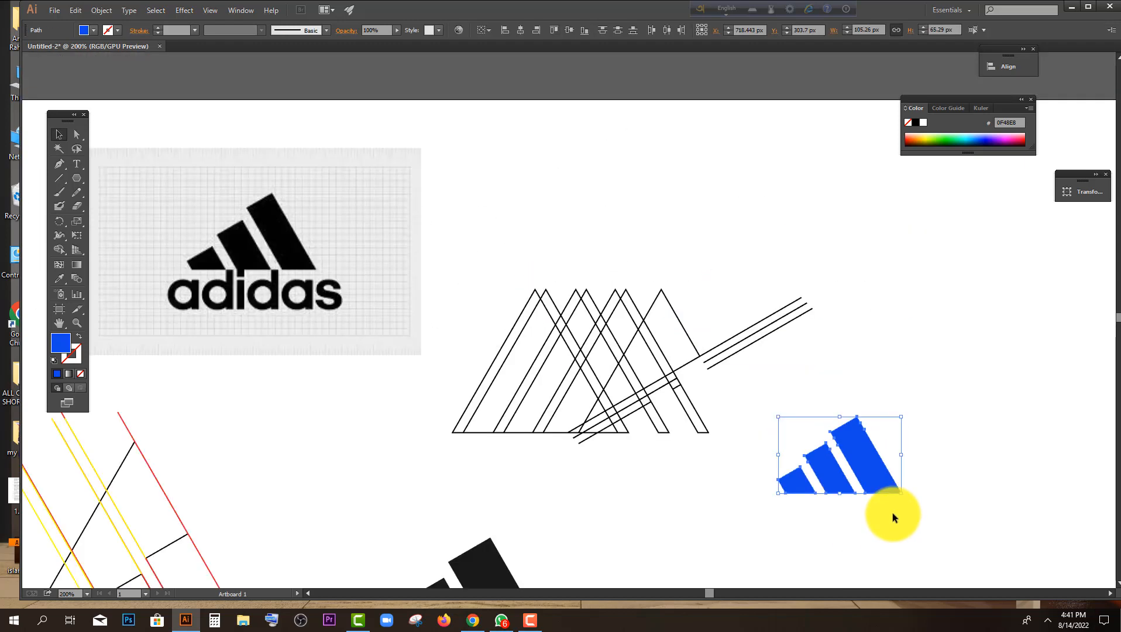
pyautogui.scroll(-3, 813, 469)
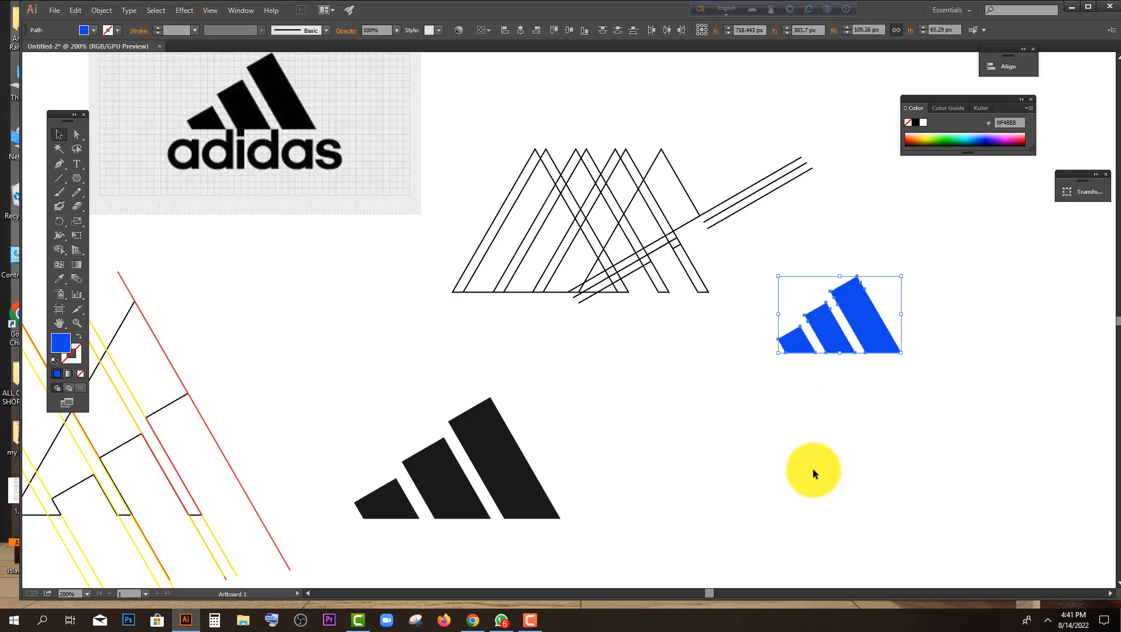
pyautogui.scroll(-1, 804, 432)
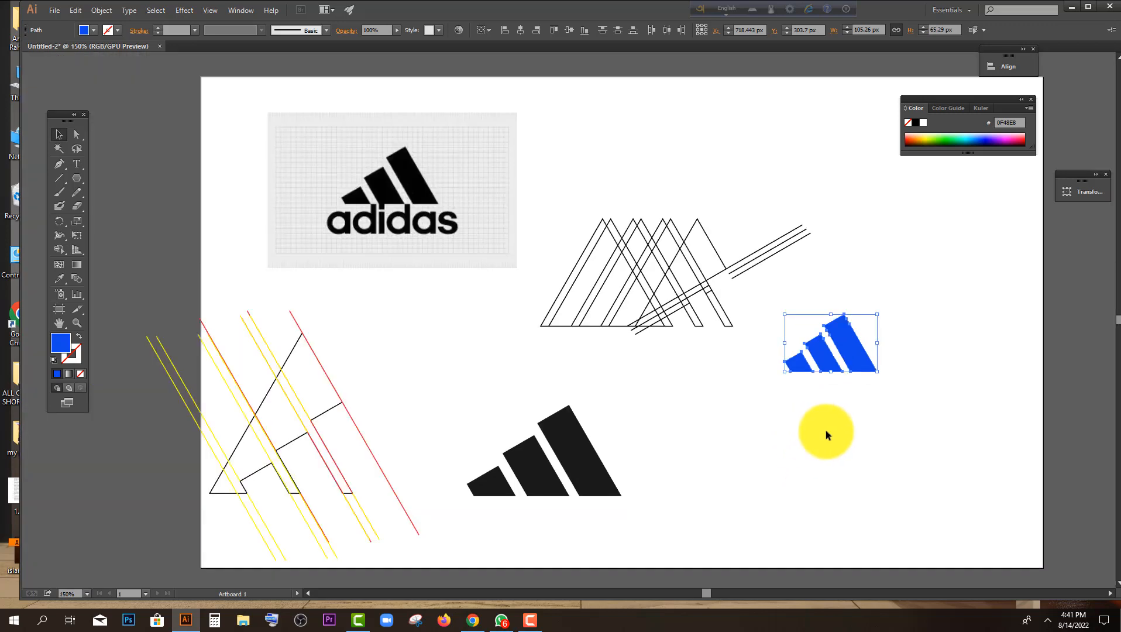
# Step: Switch to Chrome, open the bookmarked site onlinelivecourse.com and look through its recorded courses
pyautogui.hotkey('alt', 'Tab')
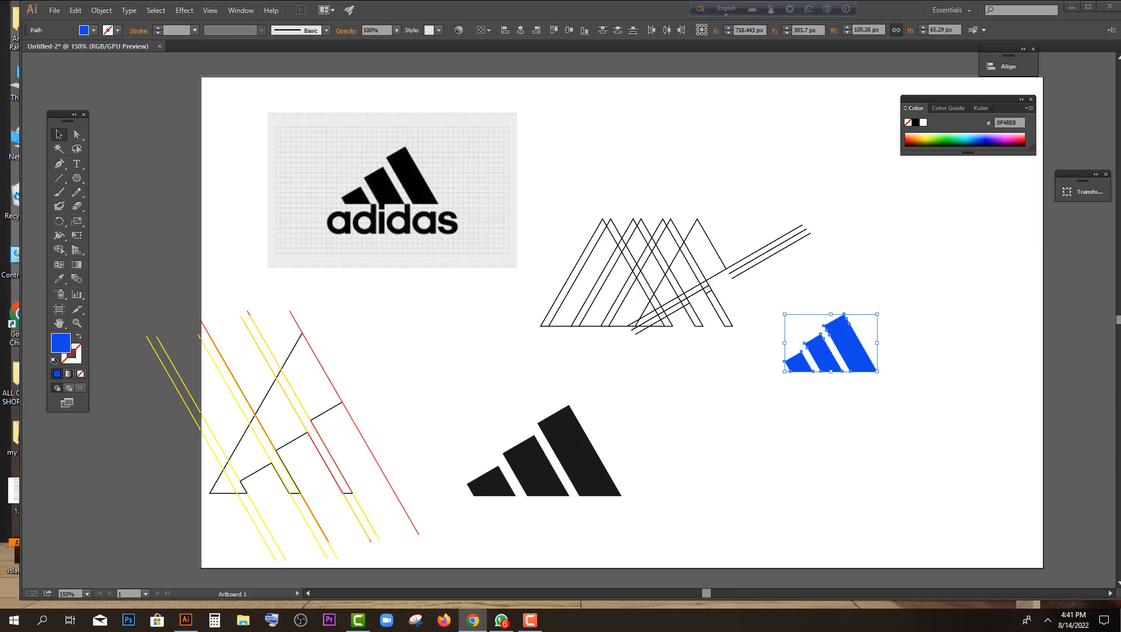
pyautogui.hotkey('alt', 'Tab')
pyautogui.click(721, 88)
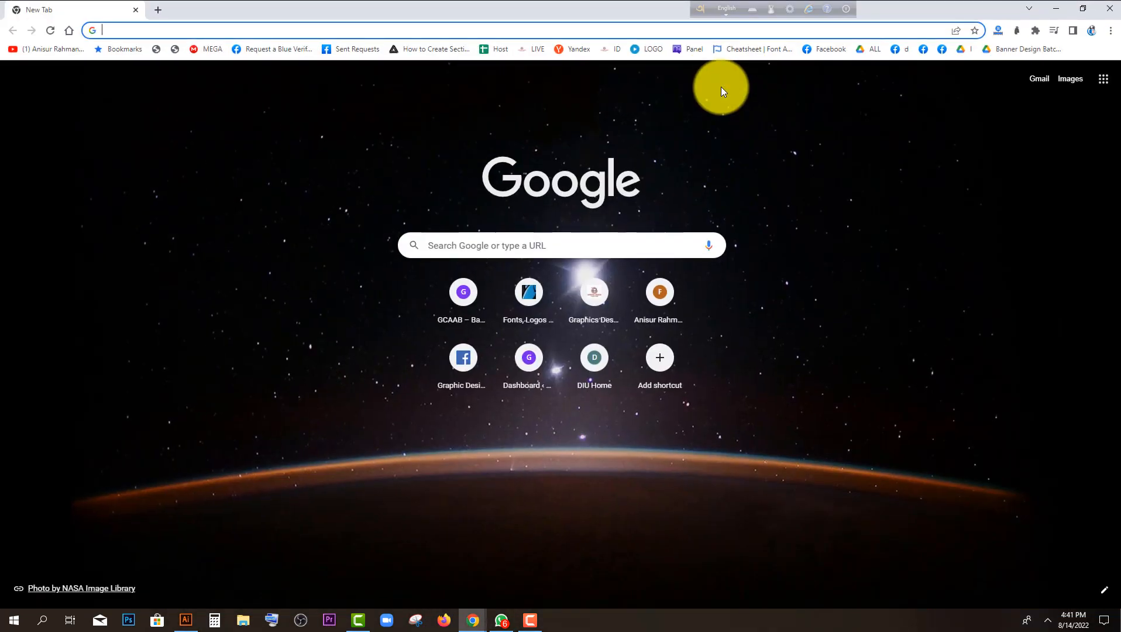
pyautogui.click(536, 49)
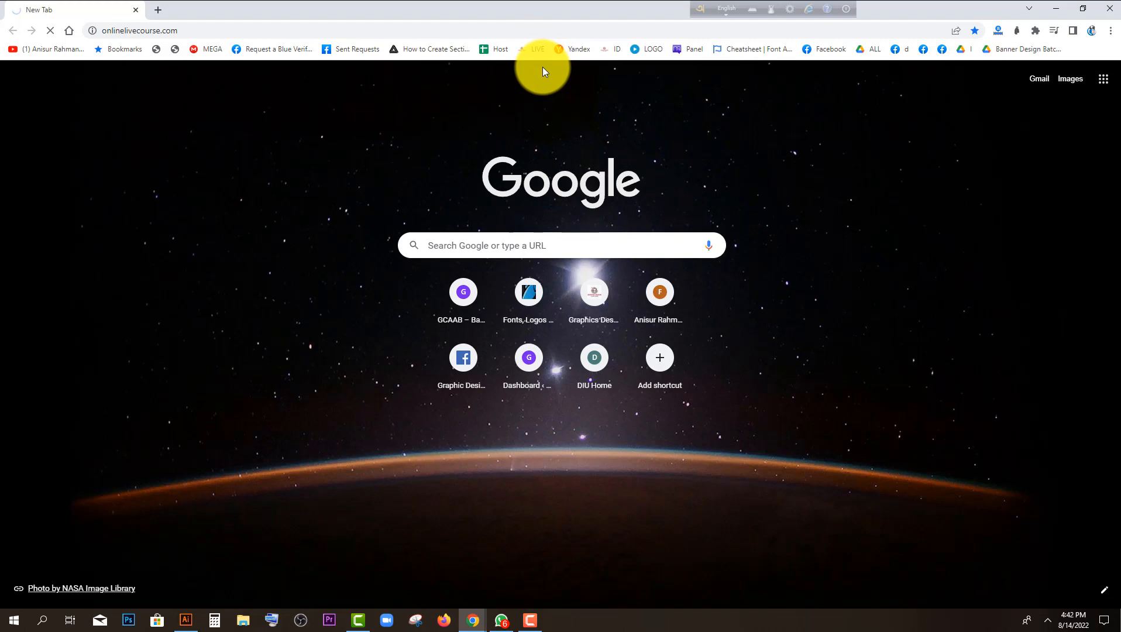
pyautogui.scroll(-8, 465, 375)
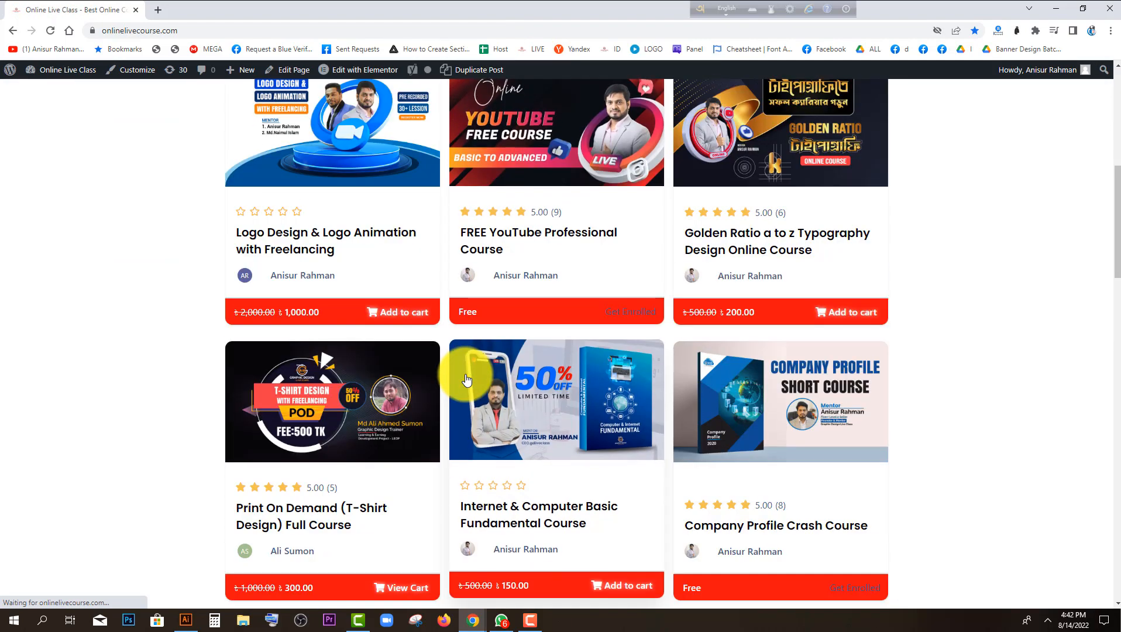
pyautogui.scroll(1, 666, 369)
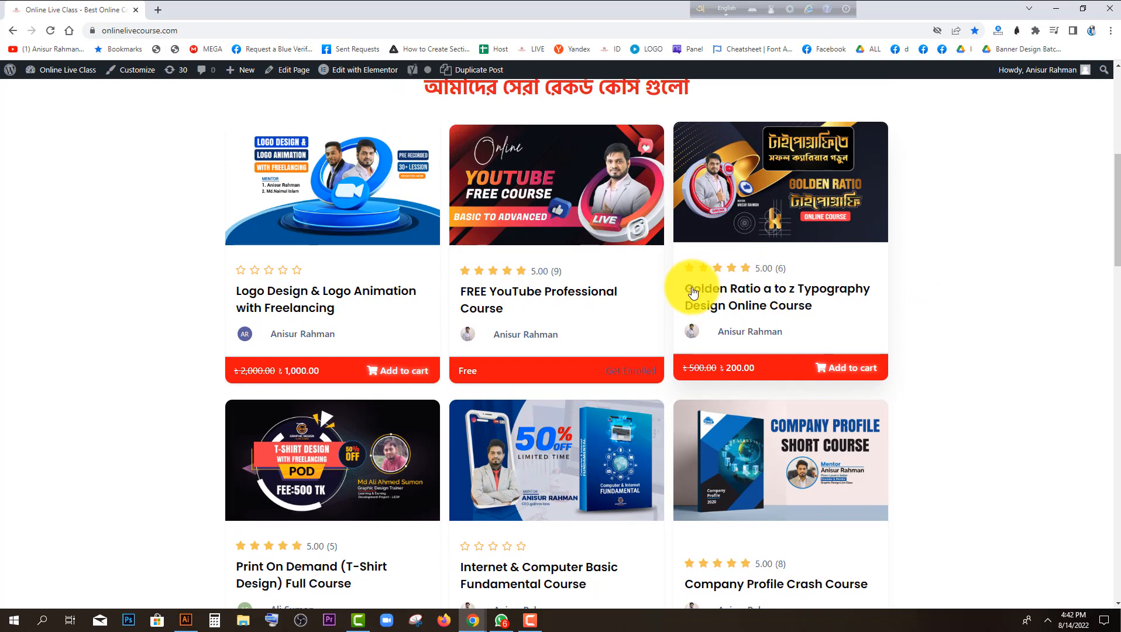
# Step: Open the Golden Ratio a to z Typography Design Online Course and look through its lesson list
pyautogui.click(797, 297)
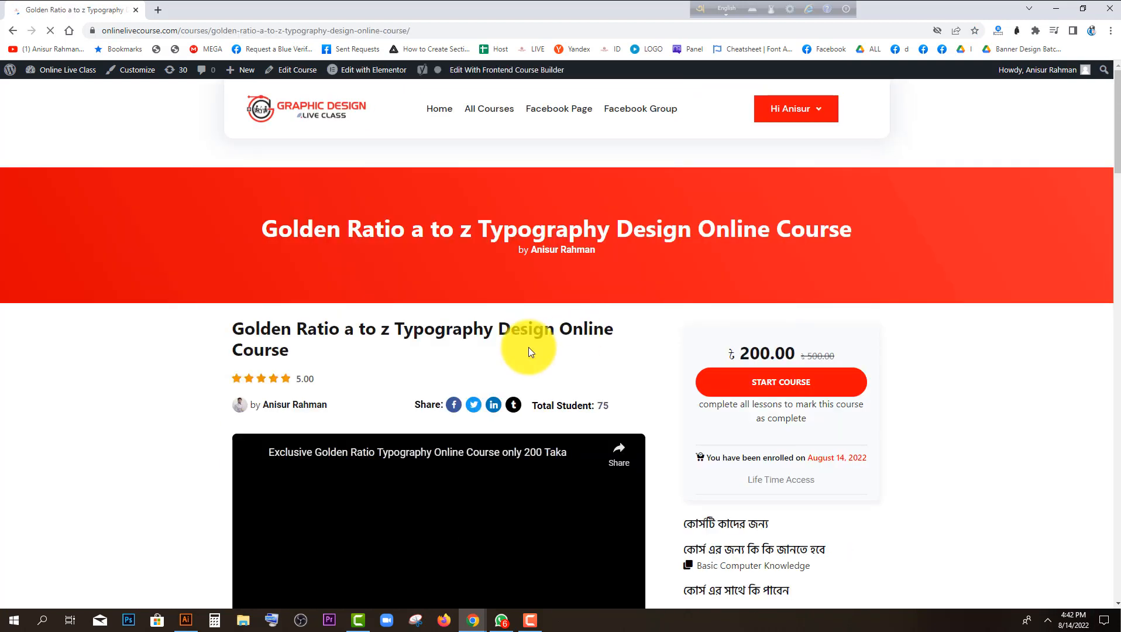
pyautogui.scroll(-2, 531, 349)
pyautogui.scroll(-6, 667, 320)
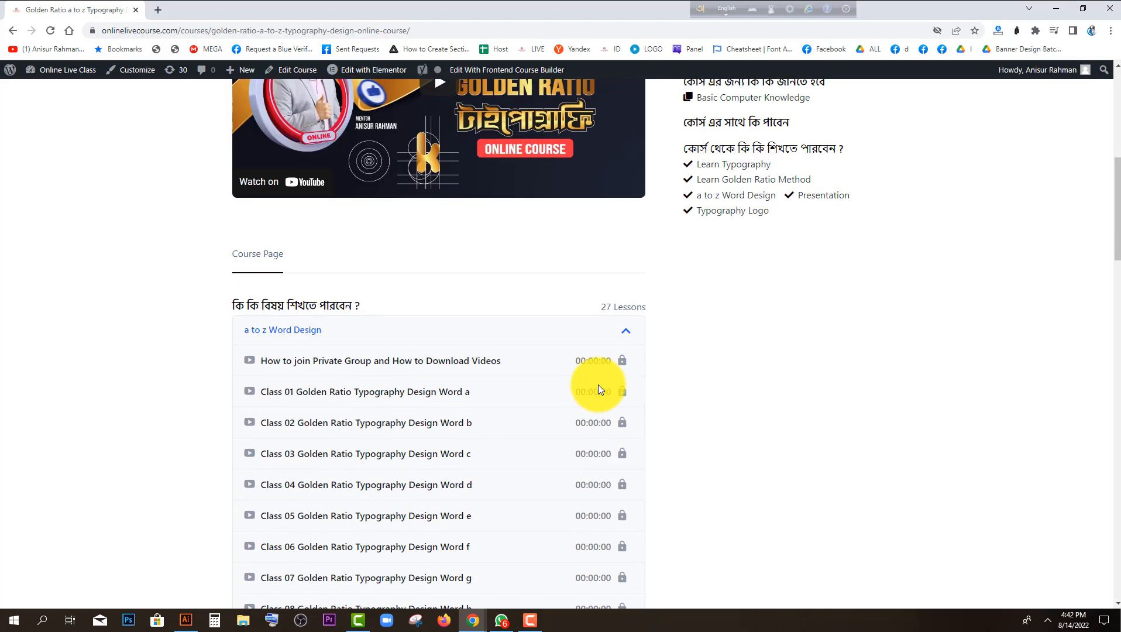
pyautogui.scroll(-13, 329, 361)
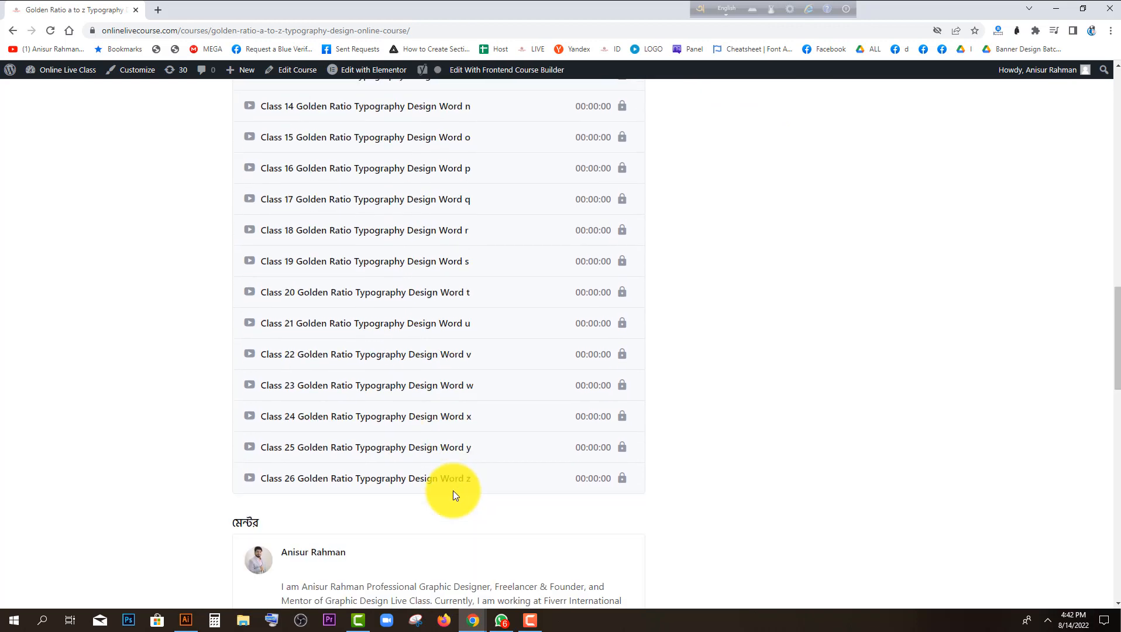
pyautogui.scroll(20, 454, 471)
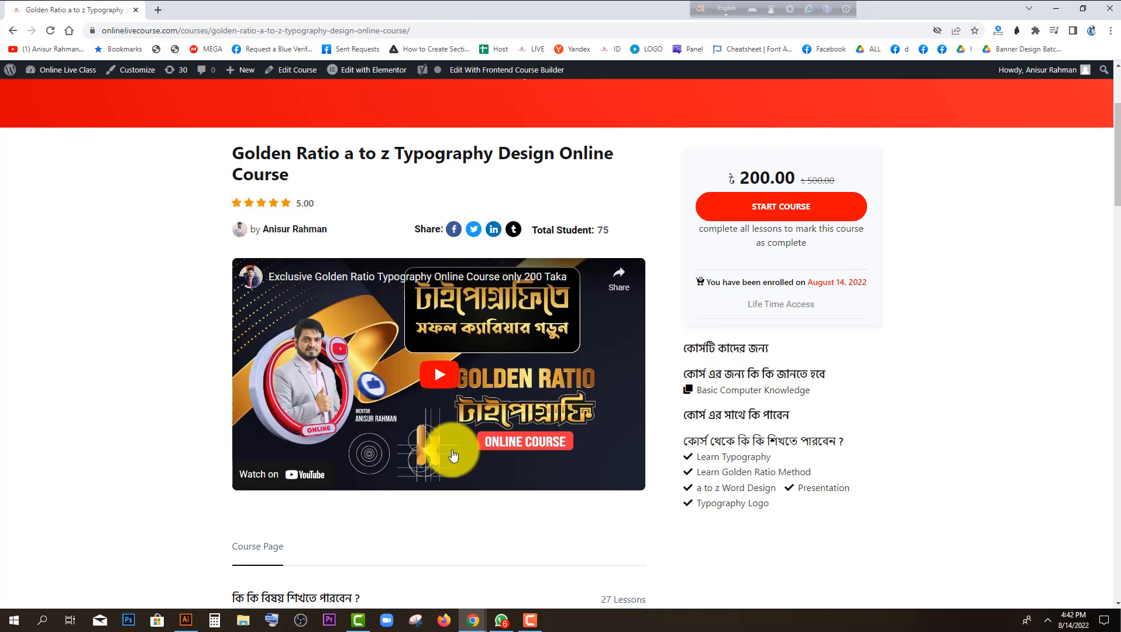
# Step: Look over the Golden Ratio typography course page, including its price, intro video, learning points and the start of the lesson list
pyautogui.scroll(-2, 454, 457)
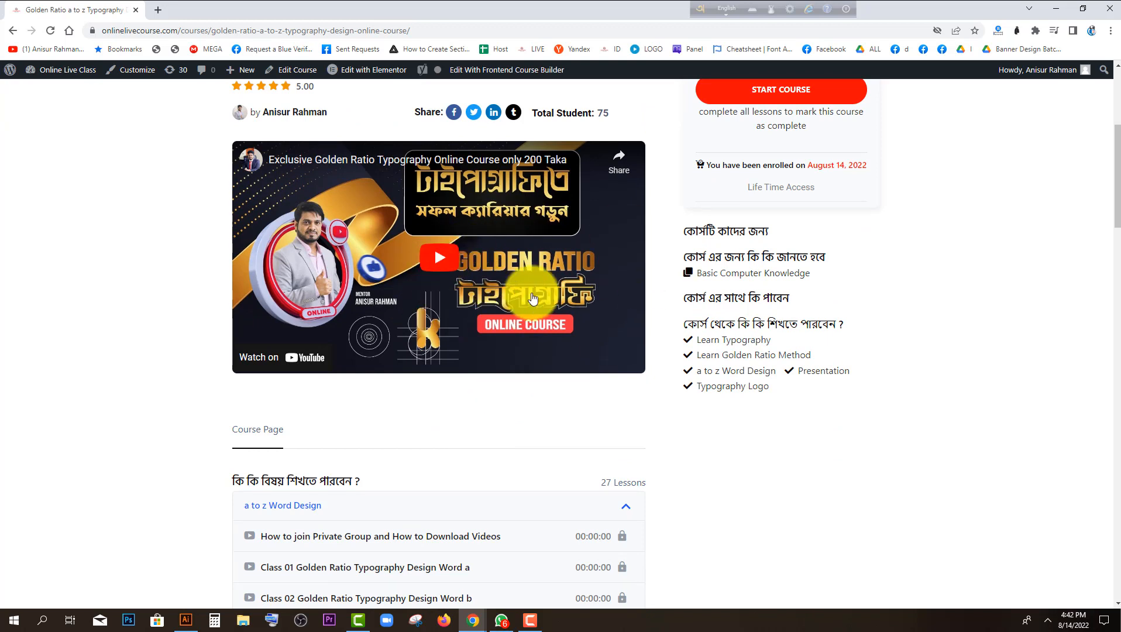
pyautogui.scroll(-1, 453, 343)
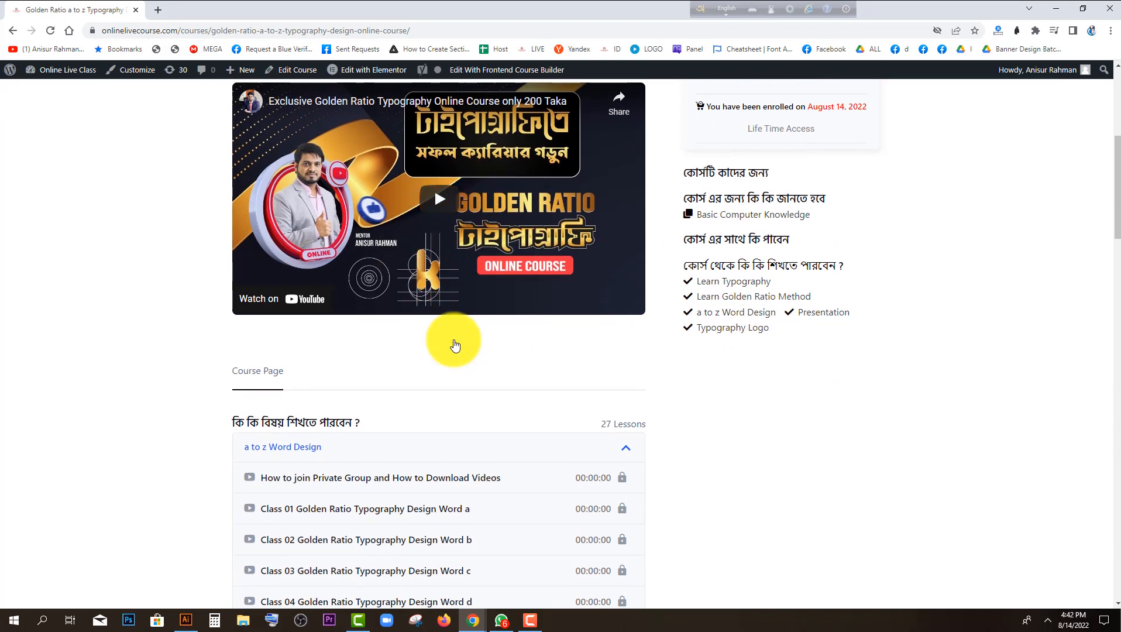
pyautogui.scroll(-1, 430, 366)
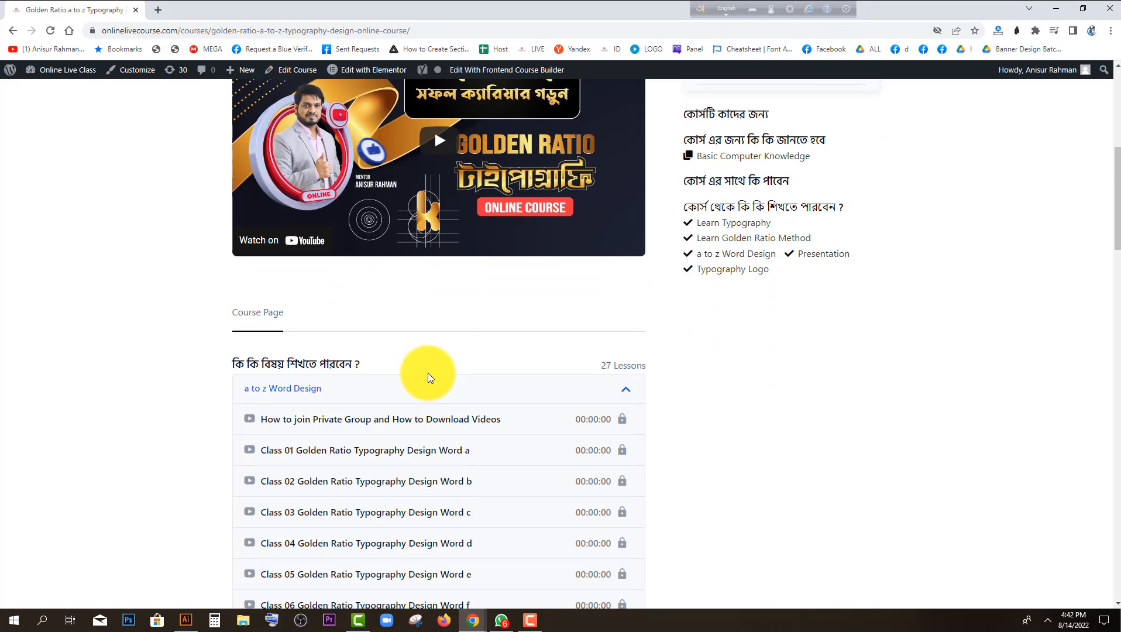
pyautogui.scroll(7, 428, 373)
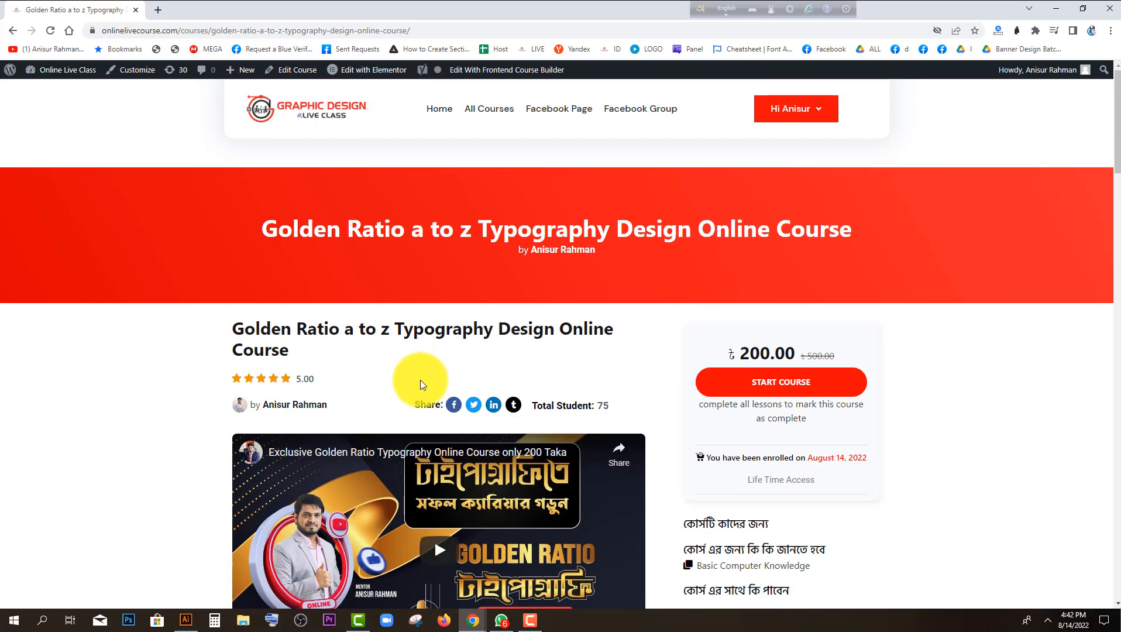
pyautogui.scroll(-6, 415, 384)
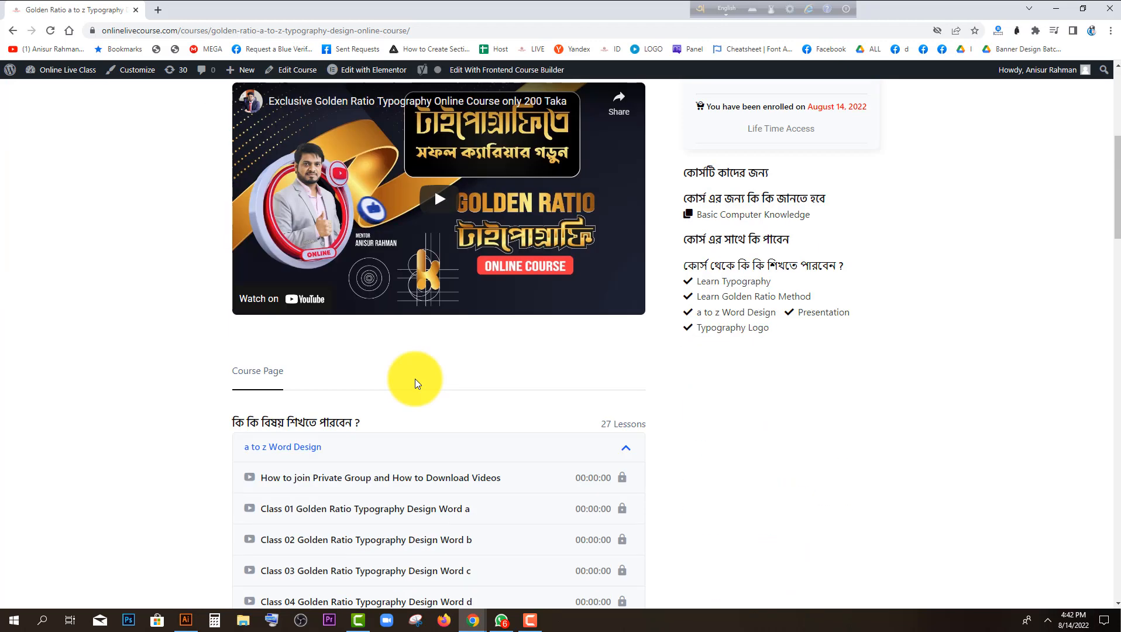
pyautogui.scroll(5, 423, 379)
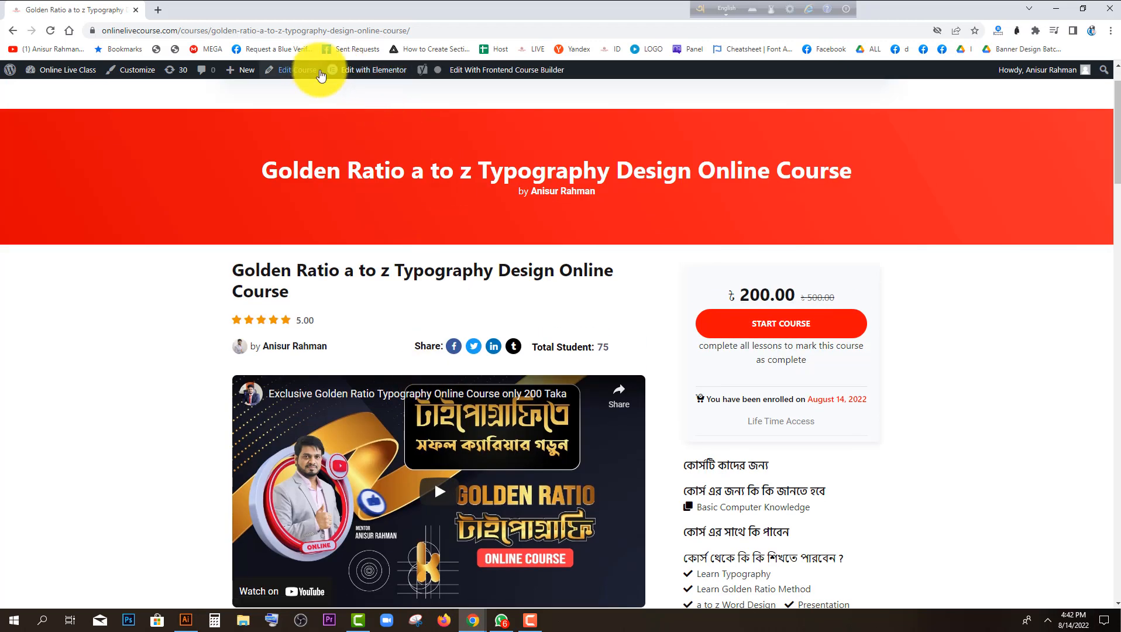
# Step: Return to the site's home page and look through its recorded and live course offerings
pyautogui.scroll(1, 351, 117)
pyautogui.click(440, 119)
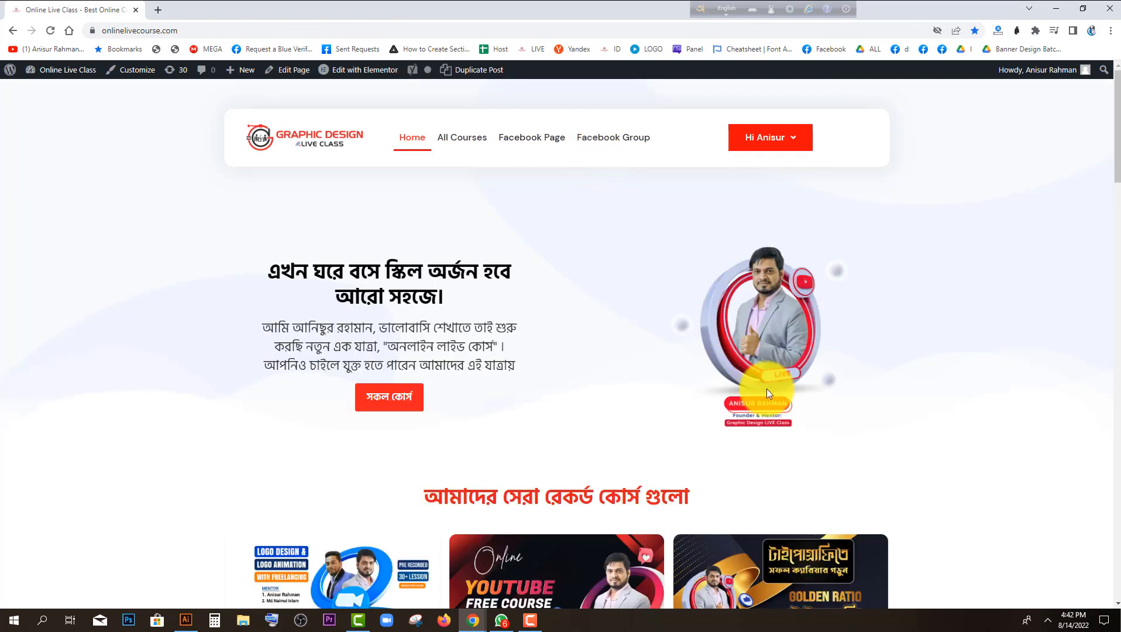
pyautogui.scroll(-5, 770, 393)
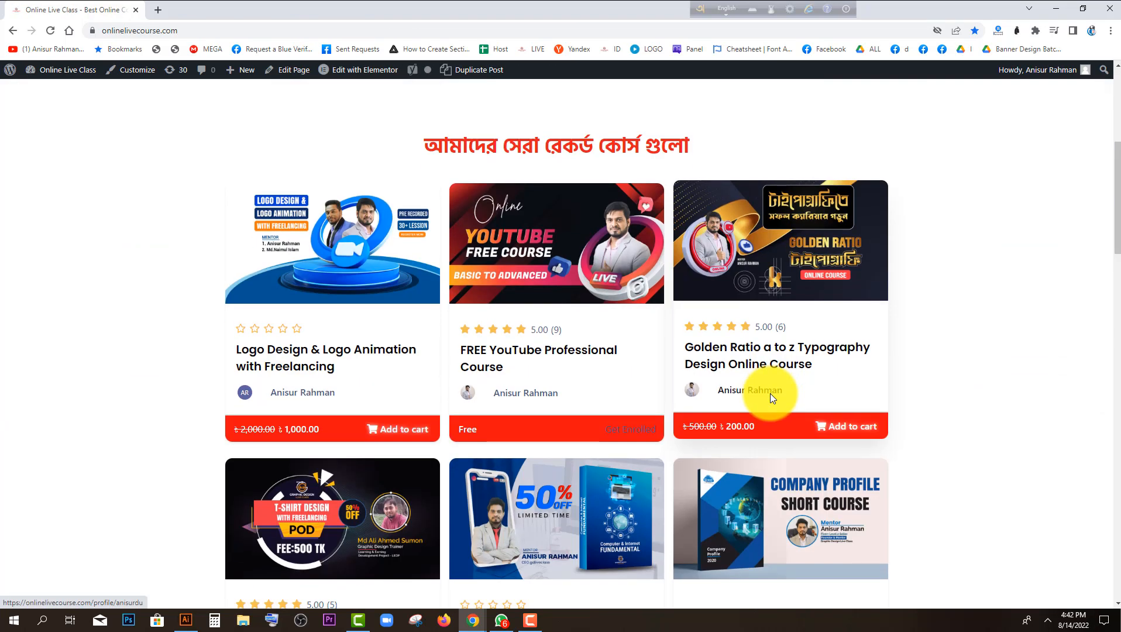
pyautogui.scroll(-1, 770, 393)
pyautogui.scroll(-3, 491, 300)
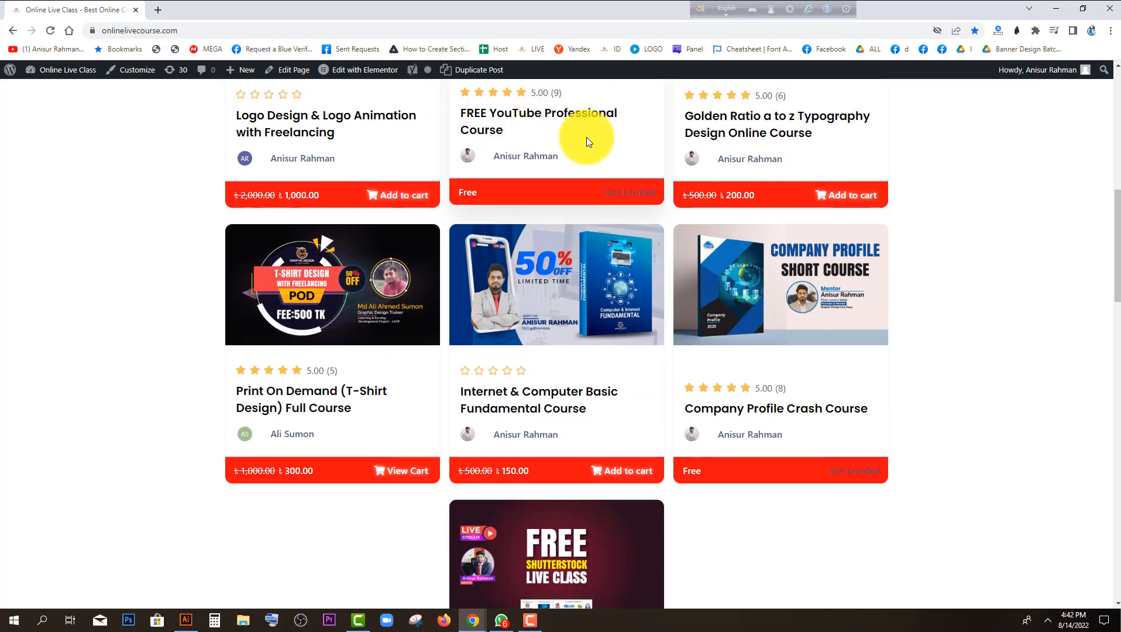
pyautogui.scroll(-2, 746, 367)
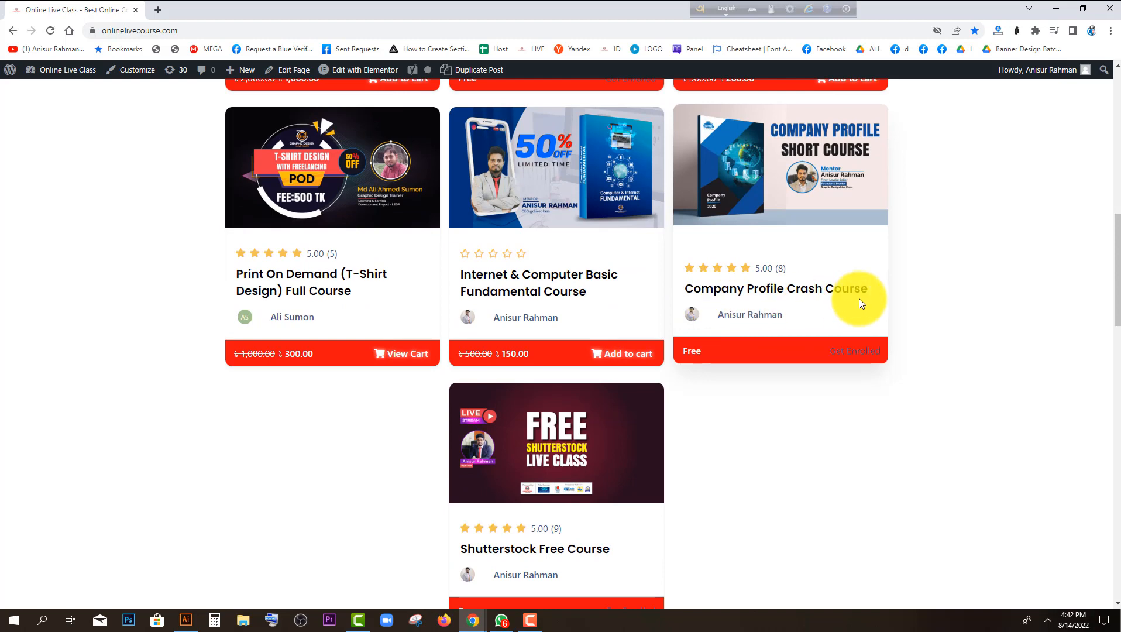
pyautogui.scroll(-4, 859, 298)
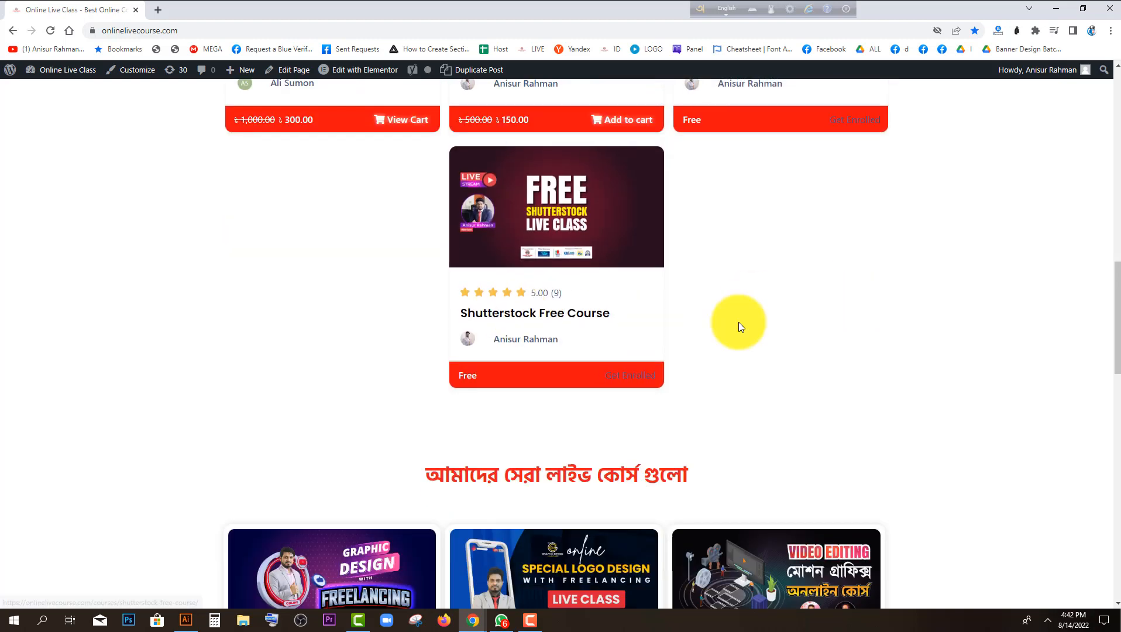
pyautogui.scroll(-3, 492, 230)
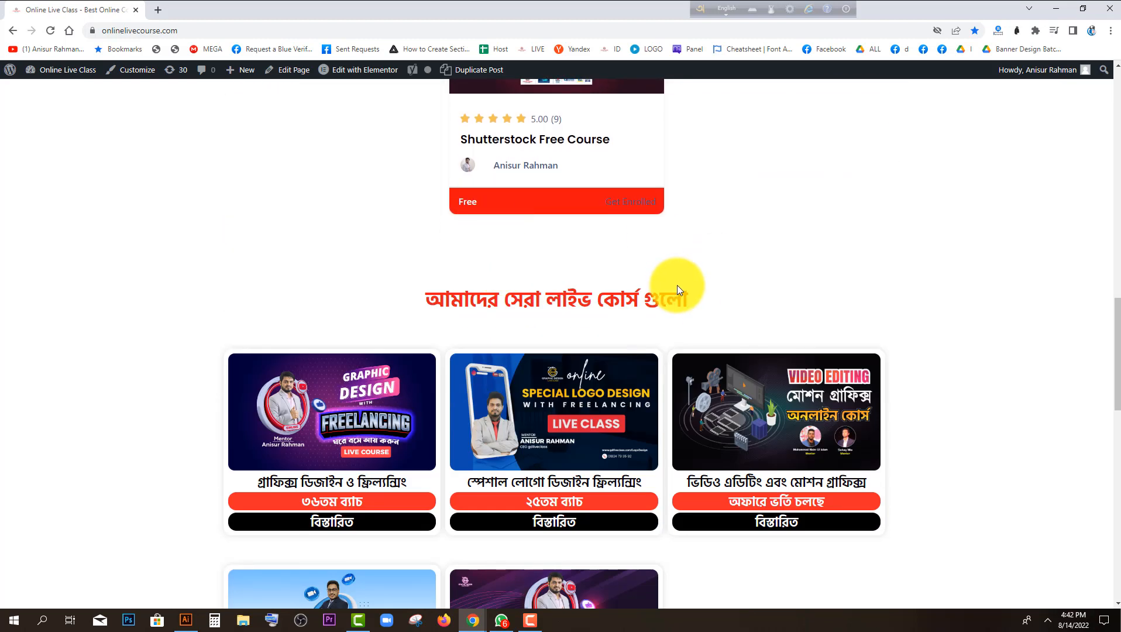
pyautogui.scroll(-10, 682, 296)
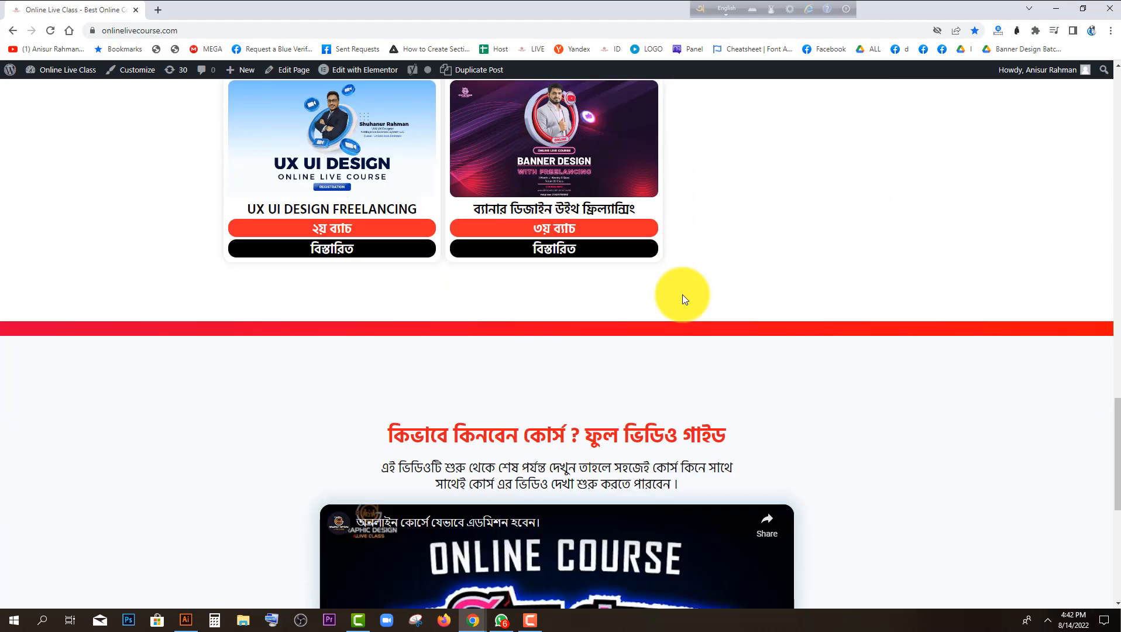
# Step: Find the course-purchase video guide on the home page, briefly play and pause it, and return to the page's beginning
pyautogui.scroll(-4, 682, 294)
pyautogui.scroll(4, 681, 294)
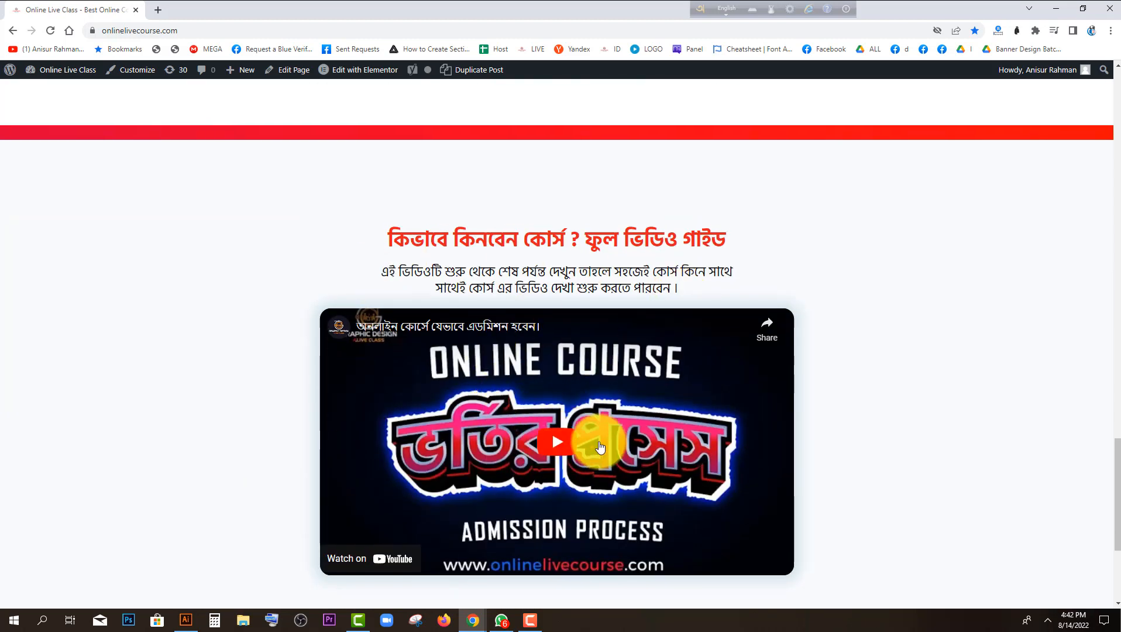
pyautogui.click(555, 442)
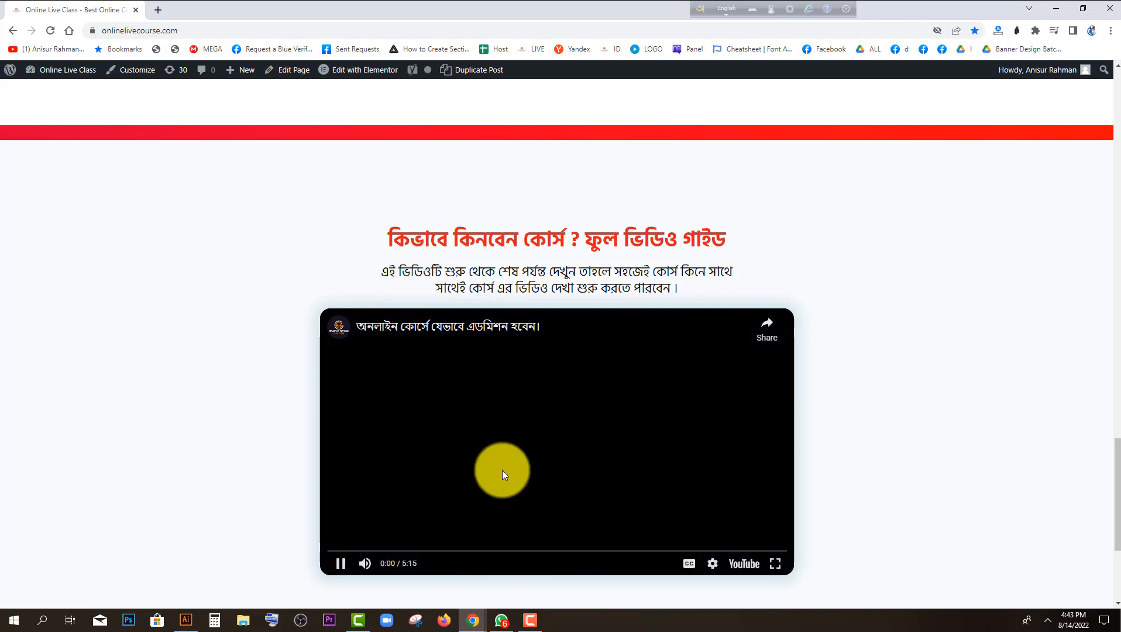
pyautogui.click(339, 562)
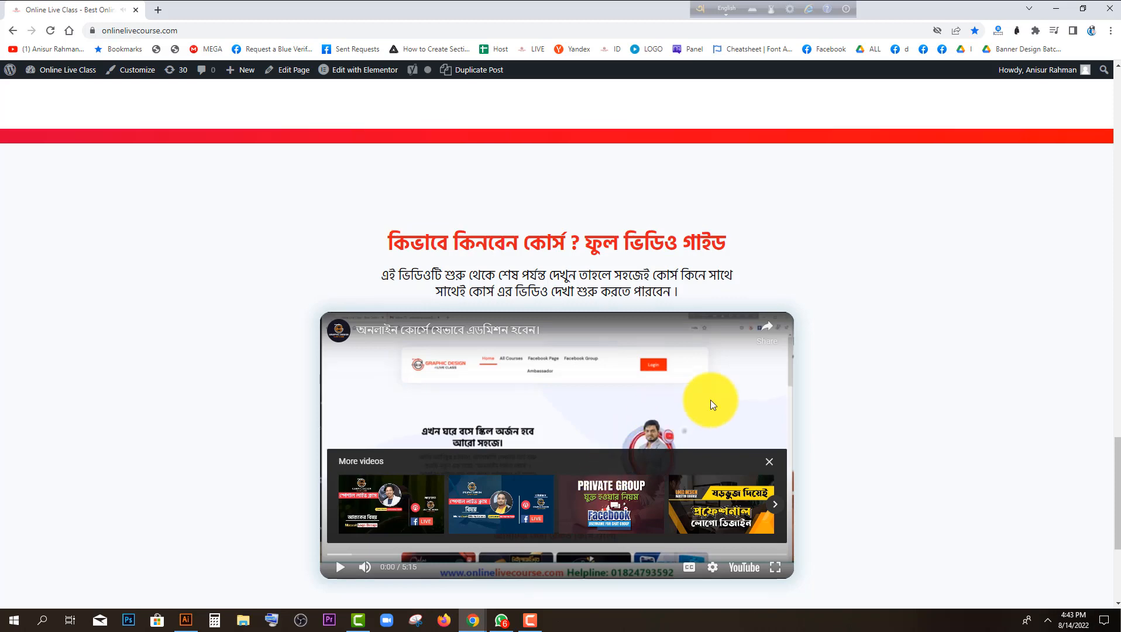
pyautogui.scroll(15, 727, 419)
pyautogui.scroll(15, 727, 419)
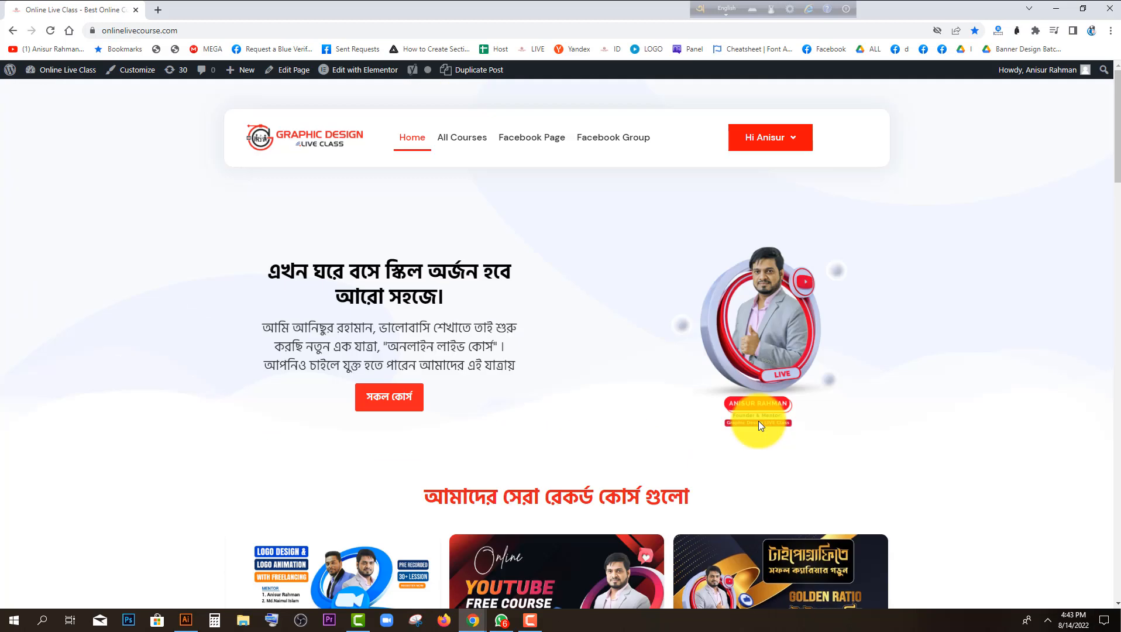